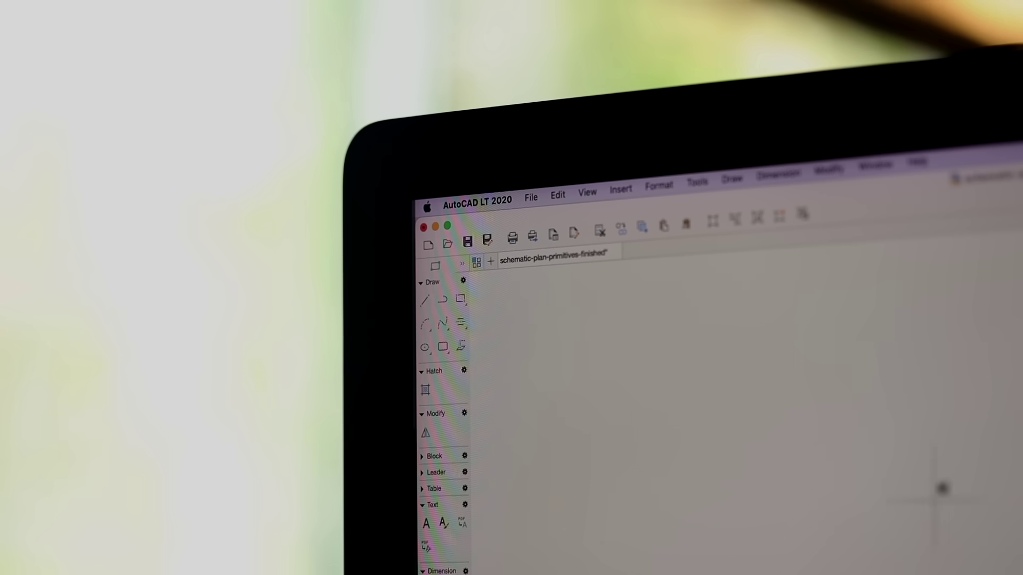
Step: Create a new drawing from a template and look over its contents and layouts
{"action": "left_click", "coordinate": [530, 195]}
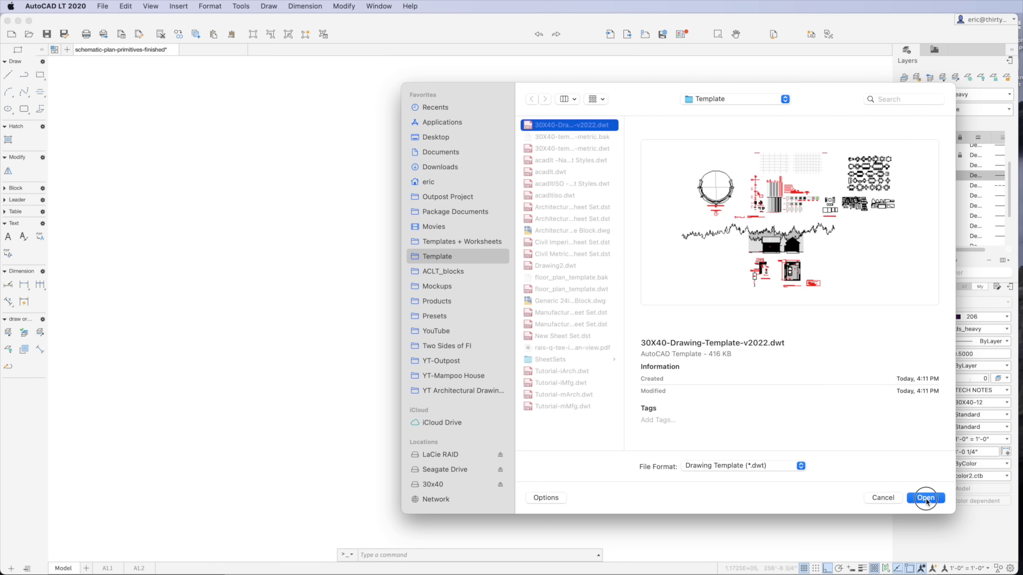
{"action": "left_click", "coordinate": [926, 497]}
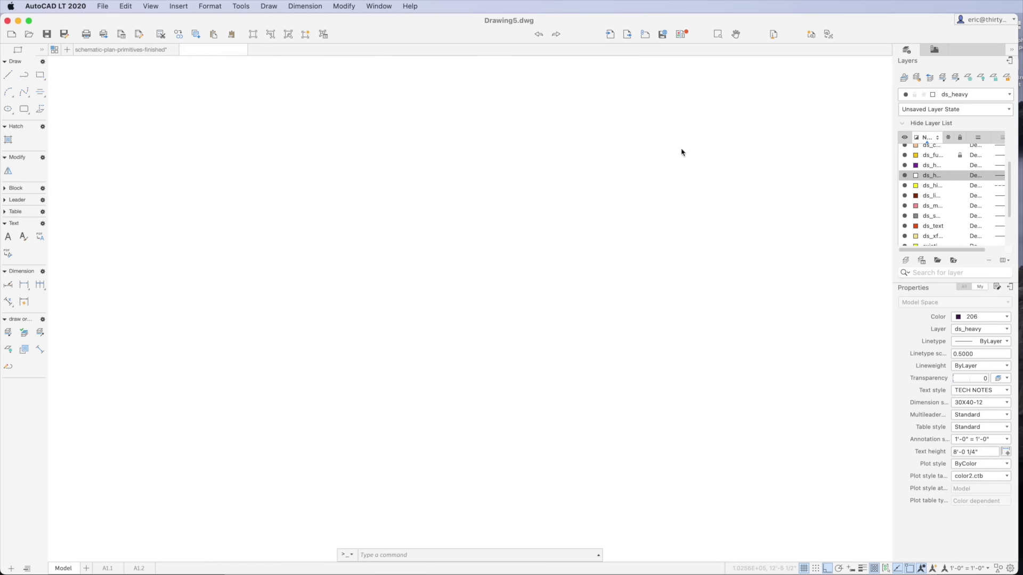
{"action": "scroll", "coordinate": [457, 404], "scroll_direction": "up", "scroll_amount": 5}
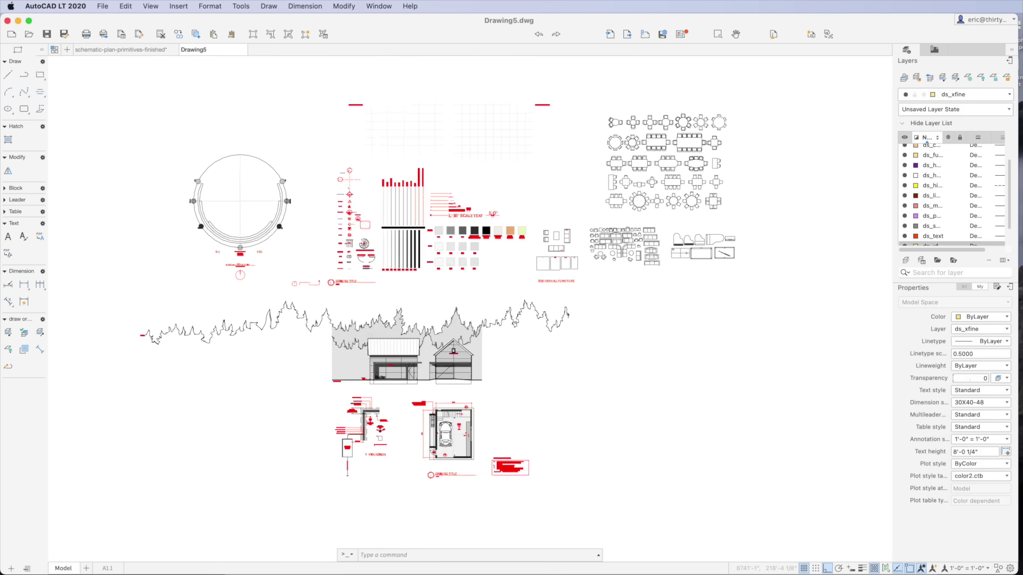
{"action": "scroll", "coordinate": [457, 404], "scroll_direction": "down", "scroll_amount": 5}
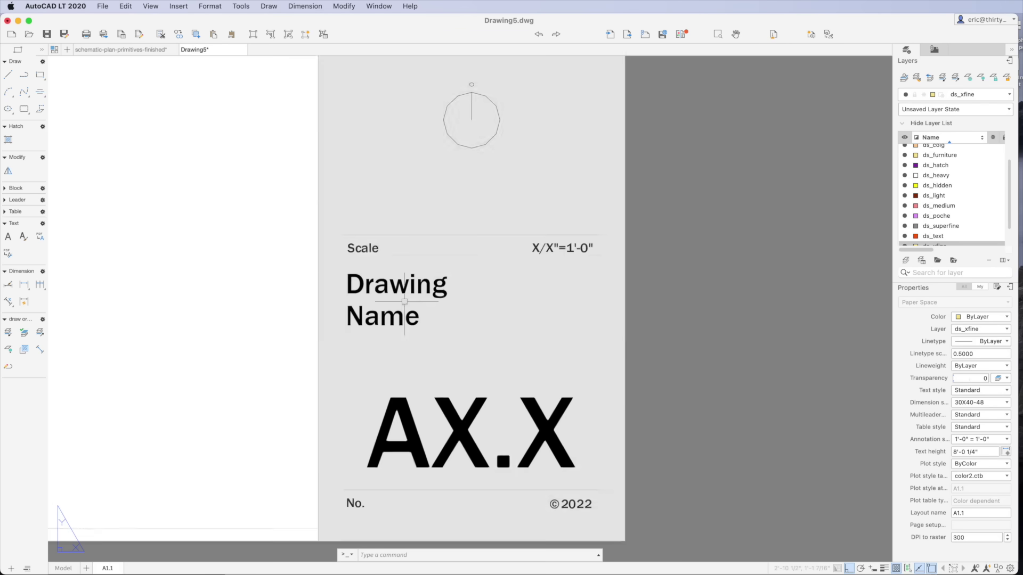
Step: Replace the "Drawing Name" placeholder in the A1.1 layout's title block with "First Floor Plan"
{"action": "double_click", "coordinate": [401, 278]}
{"action": "left_click_drag", "start_coordinate": [419, 322], "coordinate": [321, 278]}
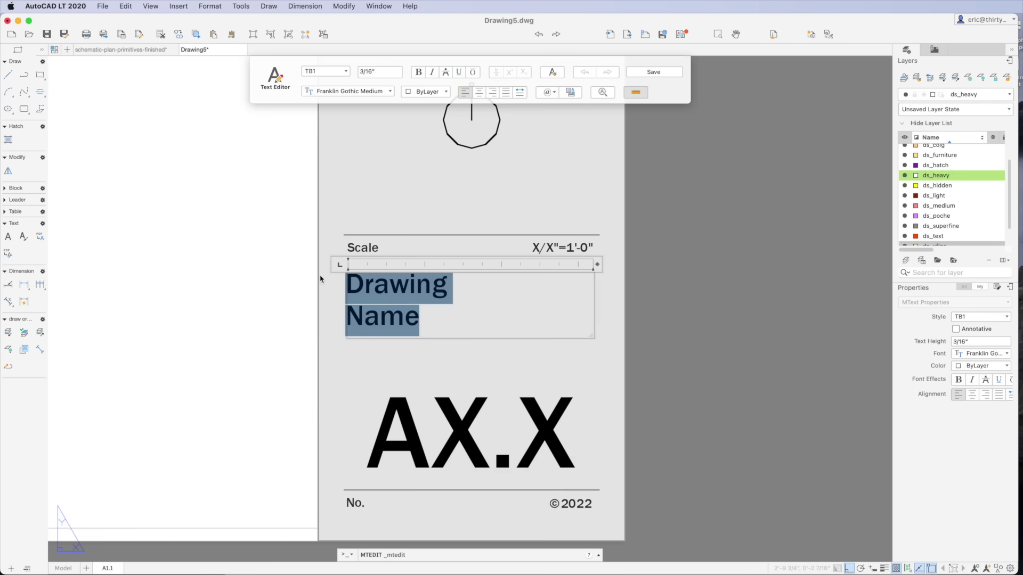
{"action": "type", "text": "First Floor Plan"}
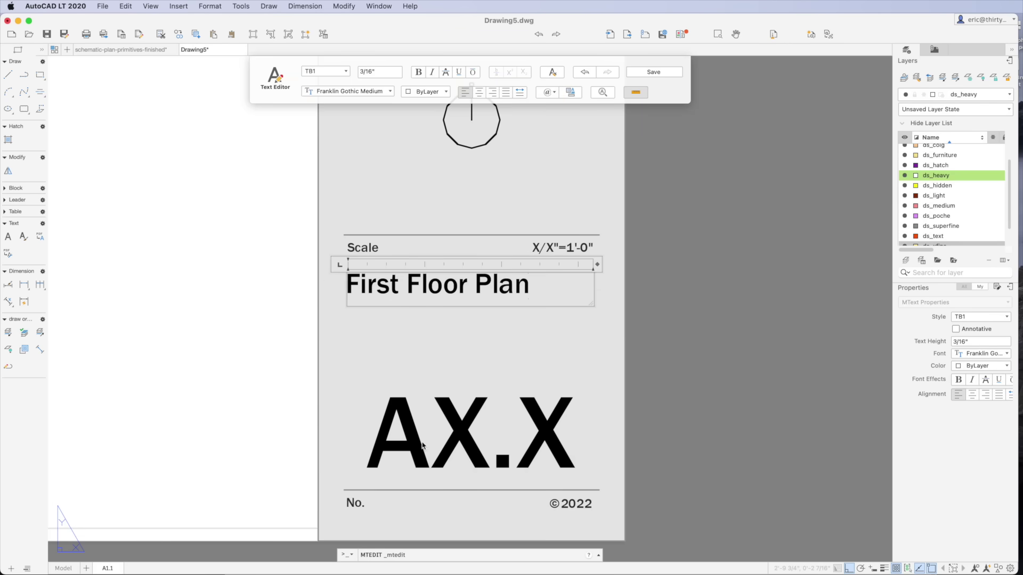
{"action": "left_click", "coordinate": [463, 418]}
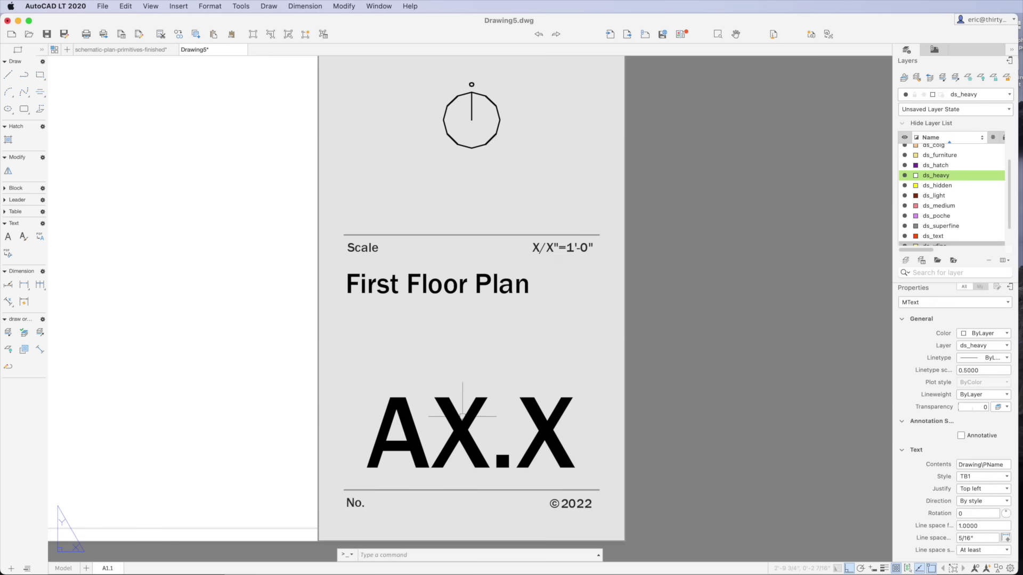
Step: Change the title block's sheet number placeholder to A1.1
{"action": "double_click", "coordinate": [462, 418]}
{"action": "left_click", "coordinate": [464, 418]}
{"action": "left_click_drag", "start_coordinate": [434, 426], "coordinate": [575, 448]}
{"action": "type", "text": "1.1"}
Step: Replace the placeholders in the title block's scale text with the plan's scale, using 1 as the numerator
{"action": "left_click", "coordinate": [546, 252]}
{"action": "left_click", "coordinate": [543, 249]}
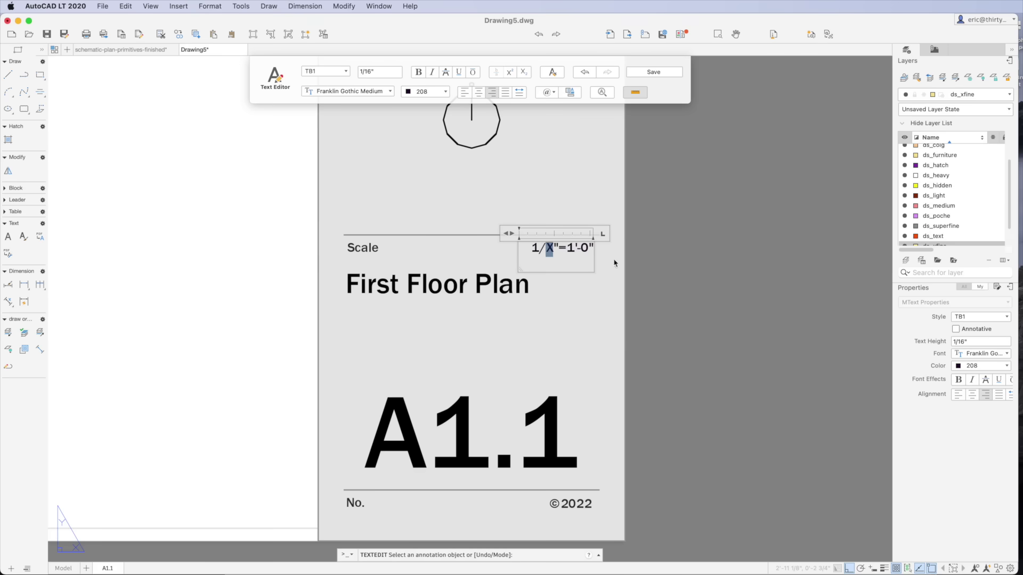
{"action": "left_click", "coordinate": [668, 273]}
{"action": "scroll", "coordinate": [637, 412], "scroll_direction": "down", "scroll_amount": 8}
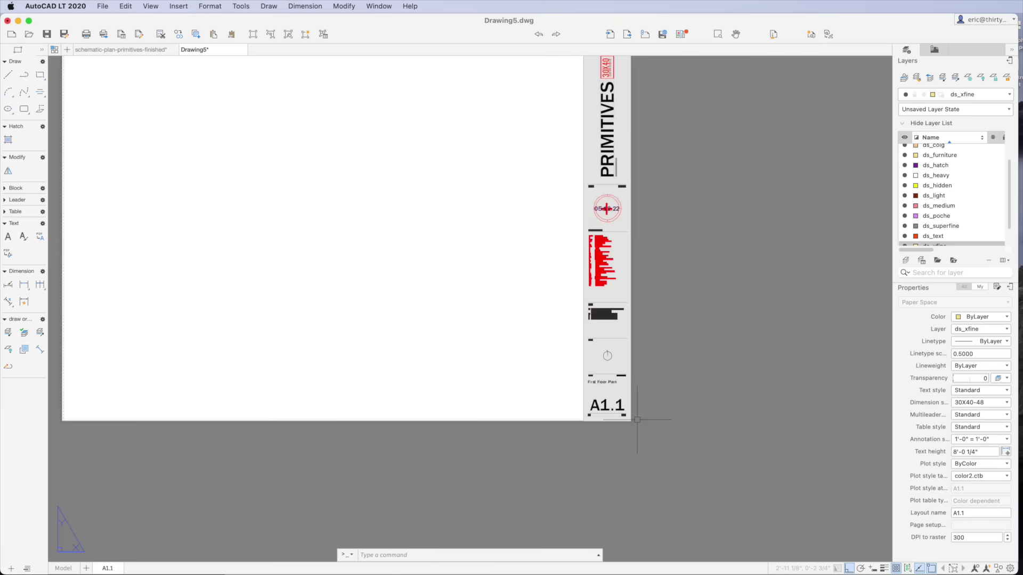
{"action": "scroll", "coordinate": [637, 413], "scroll_direction": "up", "scroll_amount": 3}
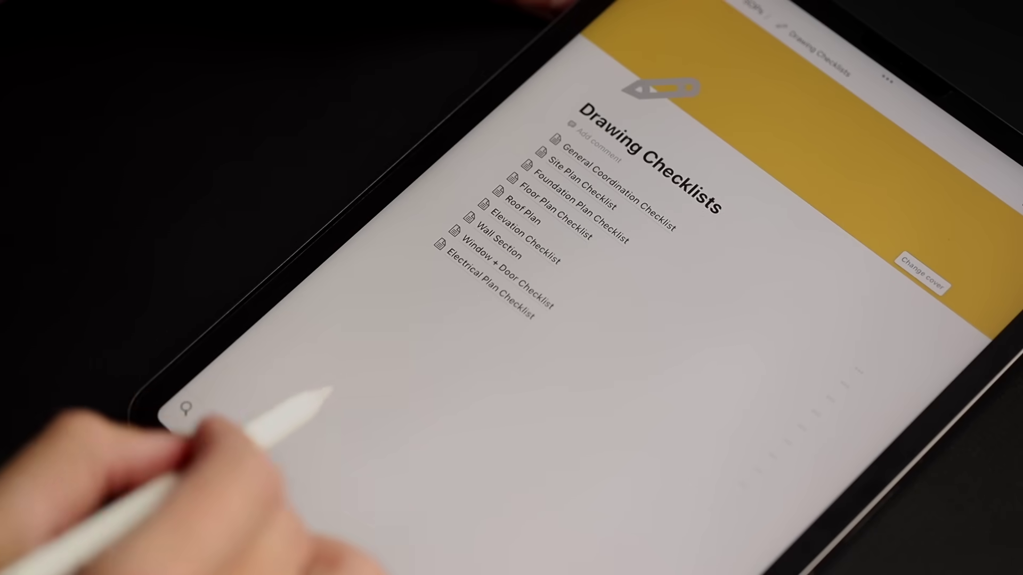
Step: Switch to the drawing checklists on the tablet, open the Floor Plan Checklist and review its Annotations through Systems items
{"action": "left_click", "coordinate": [533, 202]}
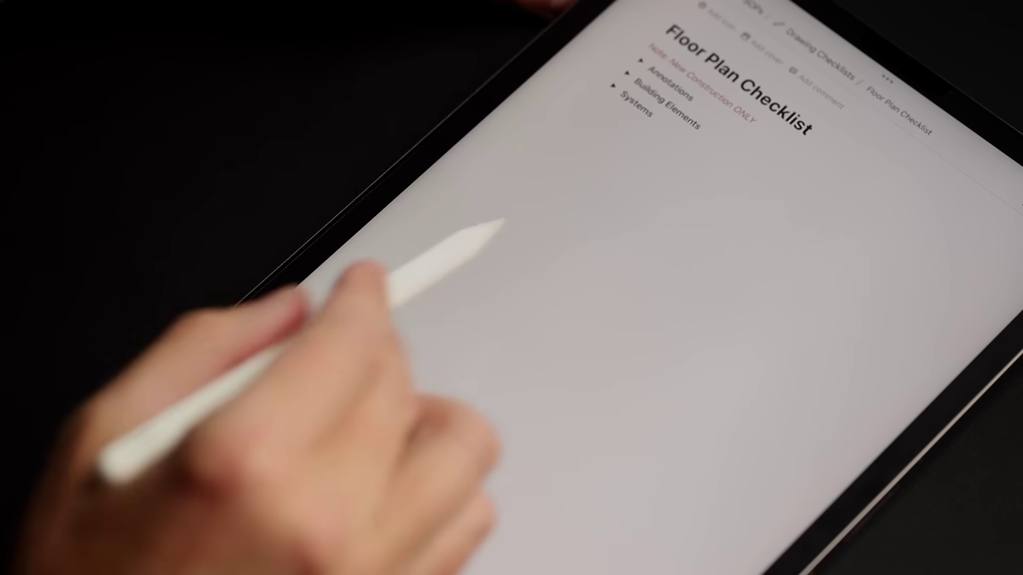
{"action": "left_click", "coordinate": [641, 61]}
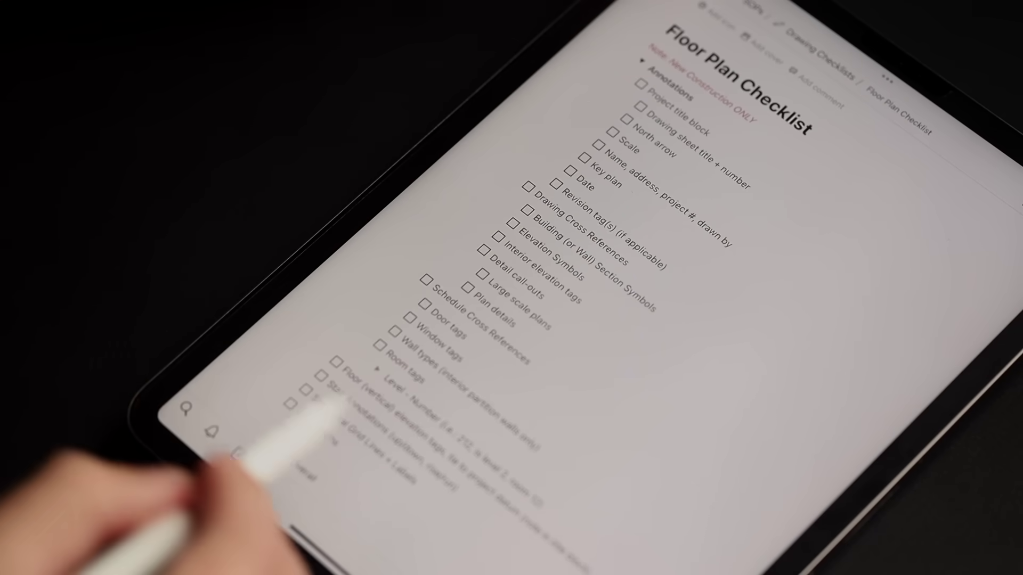
{"action": "scroll", "coordinate": [542, 411], "scroll_direction": "down", "scroll_amount": 2}
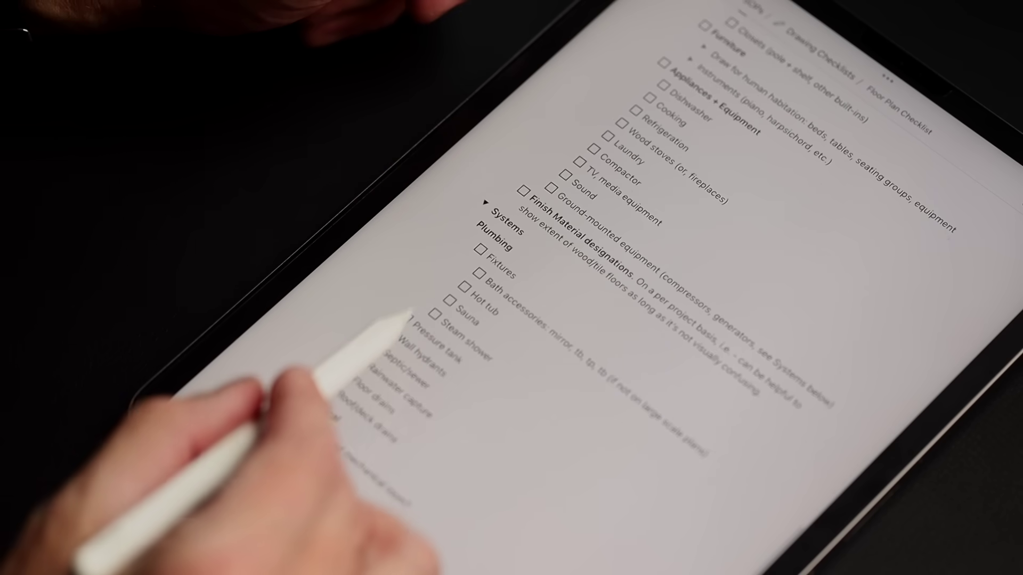
{"action": "left_click", "coordinate": [406, 317]}
{"action": "left_click", "coordinate": [391, 332]}
{"action": "left_click", "coordinate": [377, 346]}
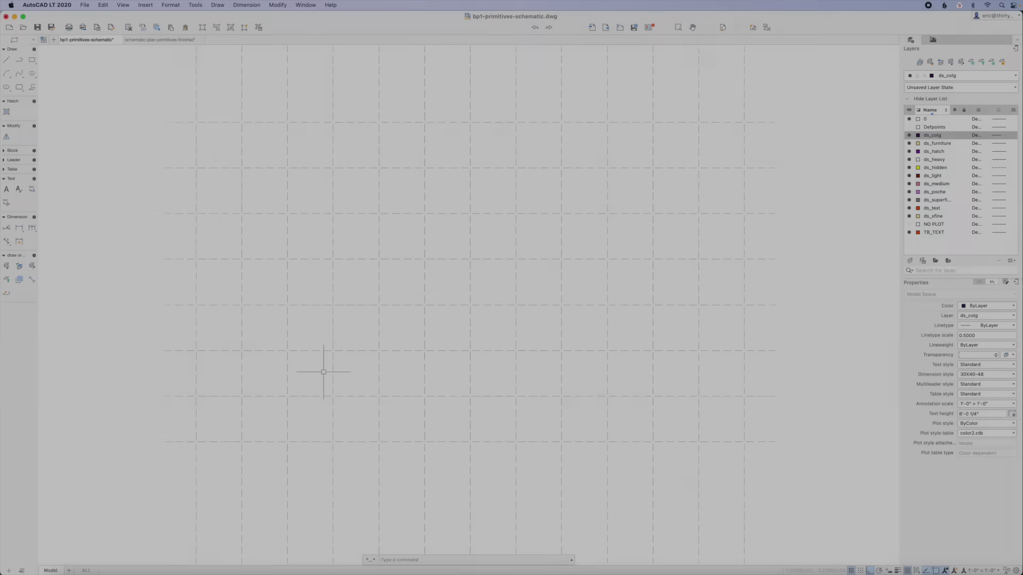
Step: Switch to the bp1-primitives-schematic drawing and erase the fifth, seventh and ninth vertical grid lines, counted from the left
{"action": "scroll", "coordinate": [512, 149], "scroll_direction": "down", "scroll_amount": 1}
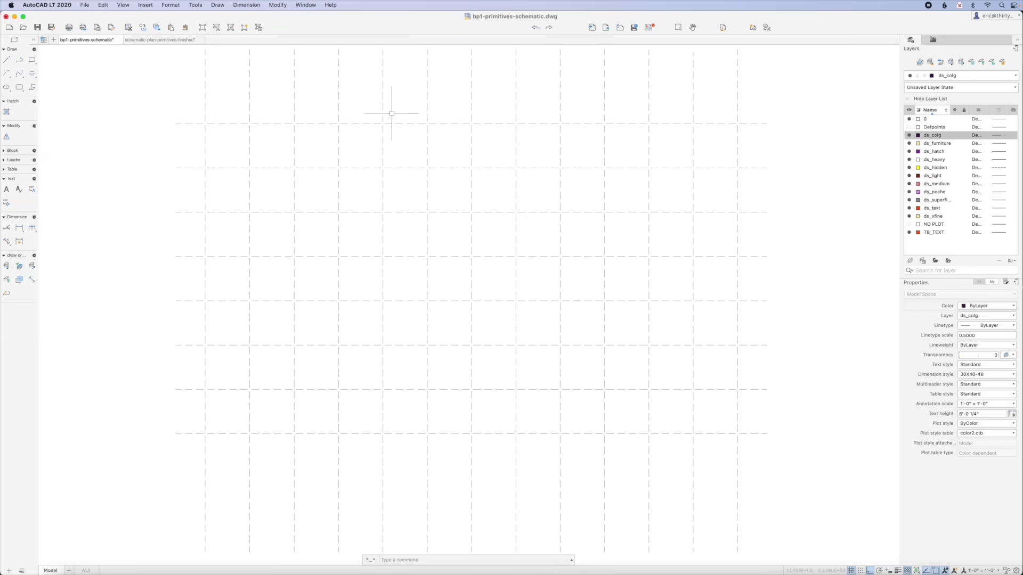
{"action": "left_click", "coordinate": [382, 101]}
{"action": "type", "text": "e"}
{"action": "key", "text": "Return"}
{"action": "left_click", "coordinate": [502, 96]}
{"action": "left_click", "coordinate": [469, 85]}
{"action": "type", "text": "e"}
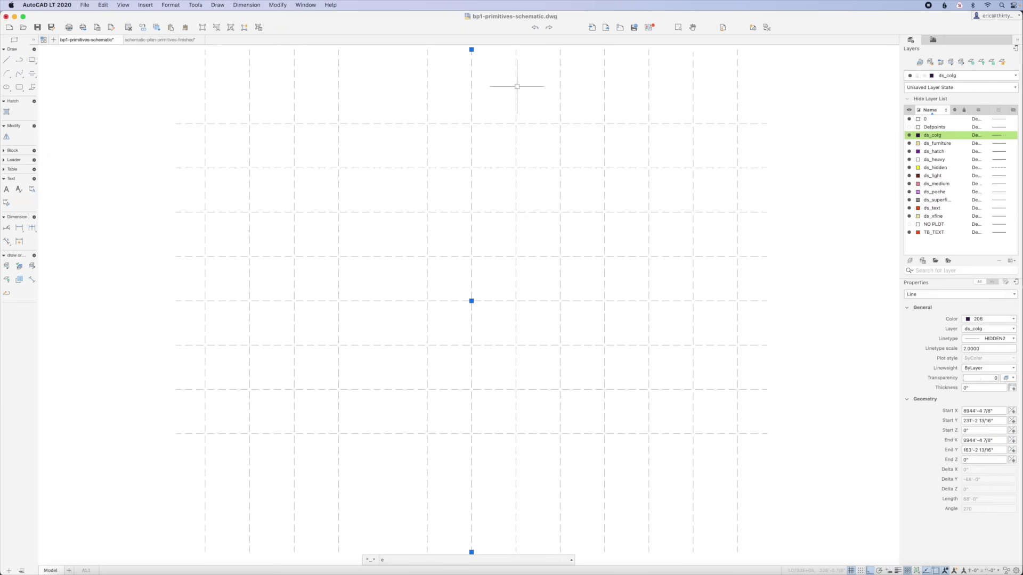
{"action": "key", "text": "Return"}
{"action": "left_click", "coordinate": [565, 91]}
{"action": "left_click", "coordinate": [533, 84]}
{"action": "type", "text": "ee"}
{"action": "key", "text": "Return"}
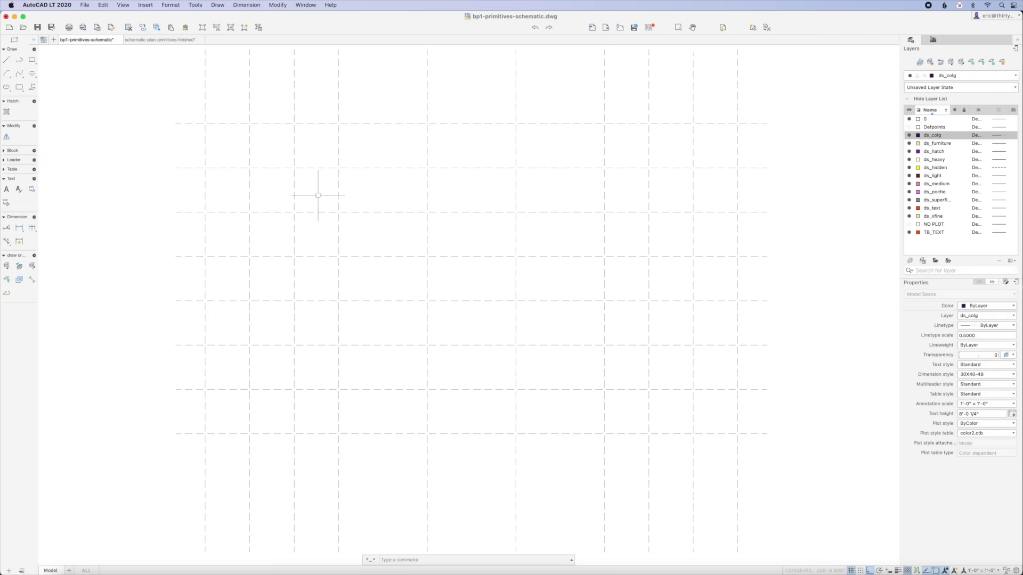
Step: Draw two rectangles on the ds_heavy layer in the upper grid rows, about 24' by 12' and about 6' by 12'
{"action": "left_click", "coordinate": [338, 168]}
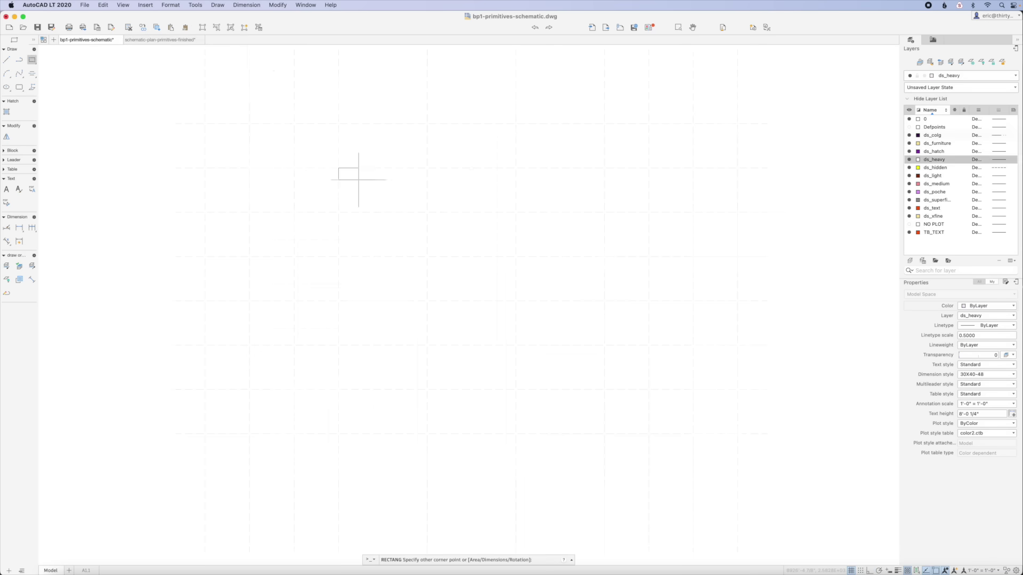
{"action": "left_click", "coordinate": [514, 257]}
{"action": "left_click", "coordinate": [516, 257]}
{"action": "key", "text": "Return"}
{"action": "left_click", "coordinate": [605, 168]}
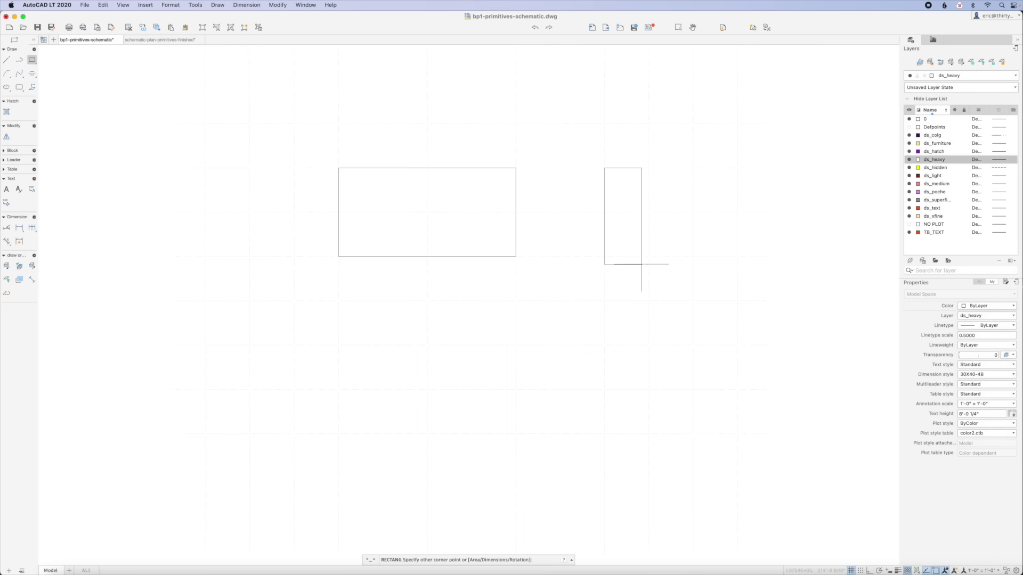
{"action": "left_click", "coordinate": [648, 257]}
Step: Draw two squares of about 12' on grid intersections, one at the plan's right side and one at its lower left
{"action": "key", "text": "Return"}
{"action": "left_click", "coordinate": [649, 302]}
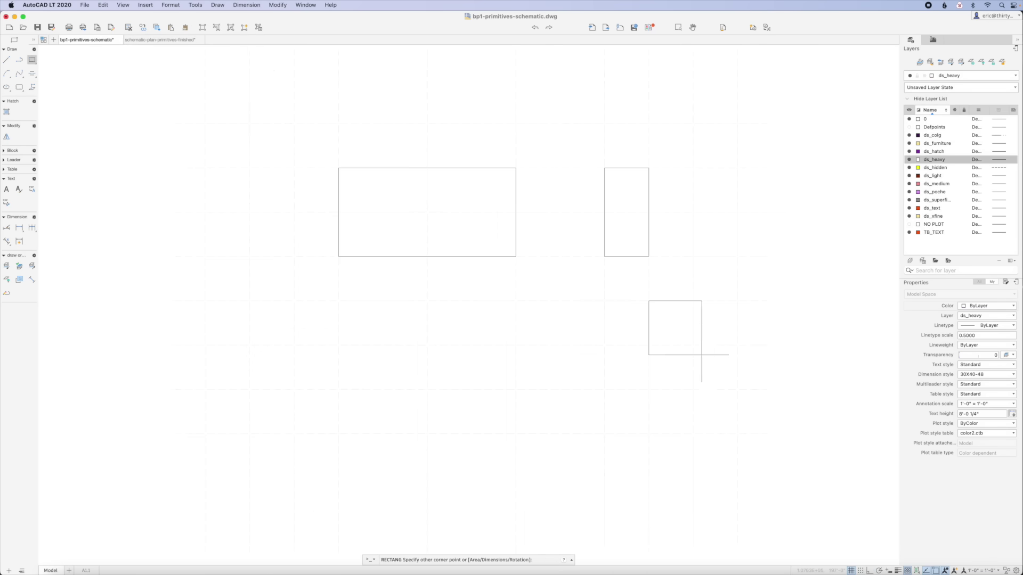
{"action": "left_click", "coordinate": [737, 390]}
{"action": "key", "text": "Return"}
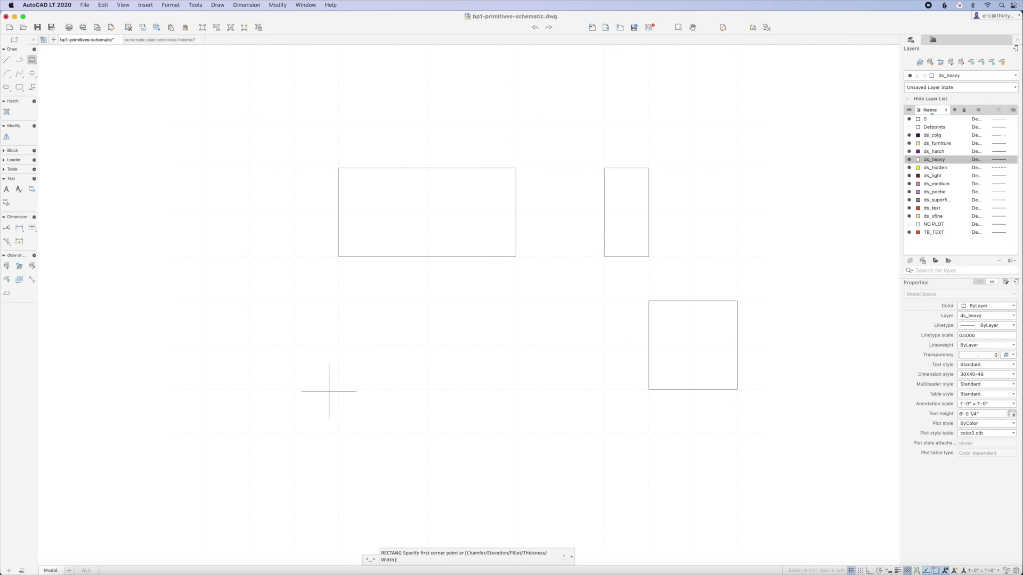
{"action": "left_click", "coordinate": [249, 345]}
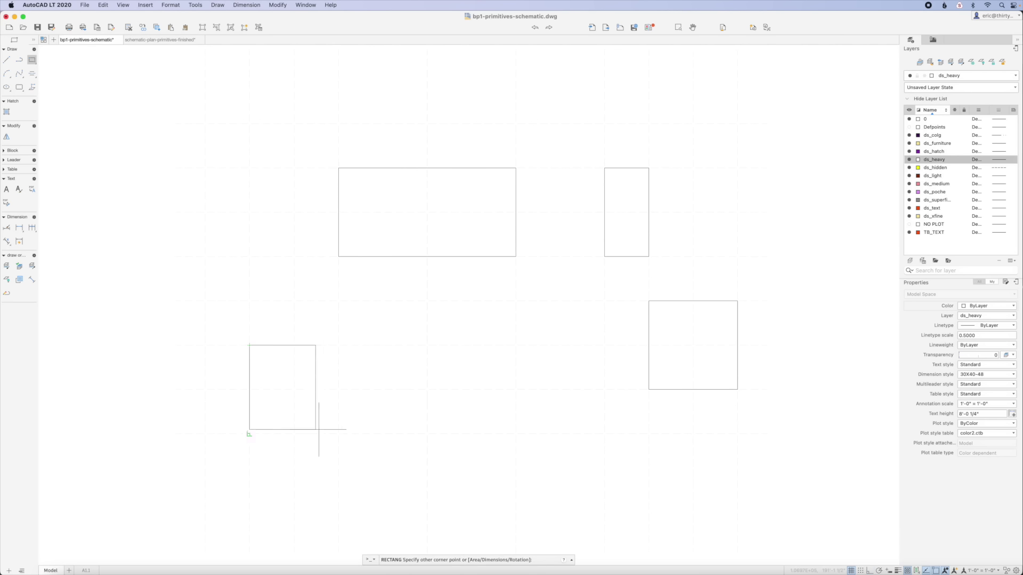
{"action": "left_click", "coordinate": [338, 434]}
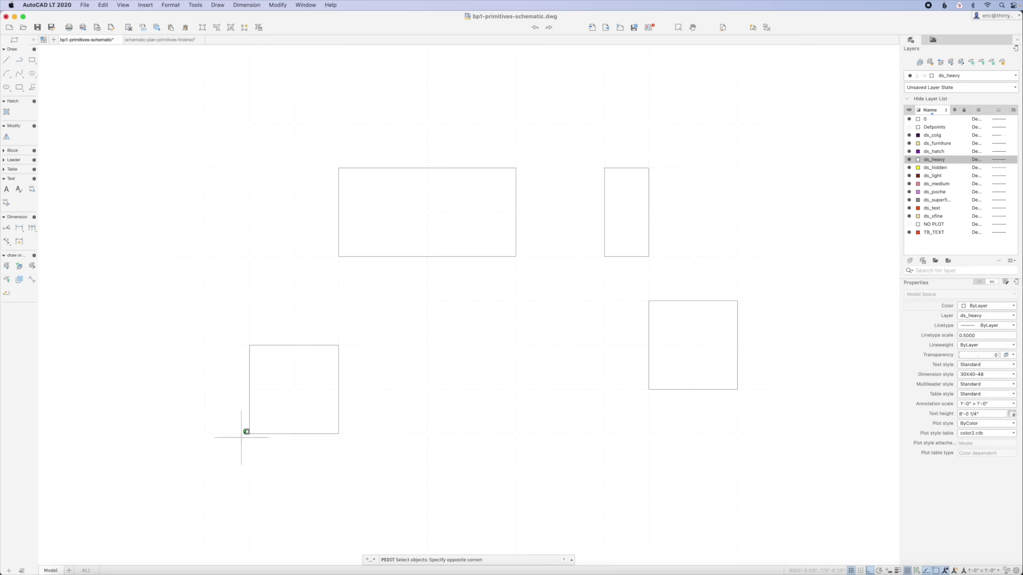
Step: Set the polyline width of all four rectangles to 1" with PEDIT
{"action": "left_click", "coordinate": [734, 146]}
{"action": "key", "text": "Return"}
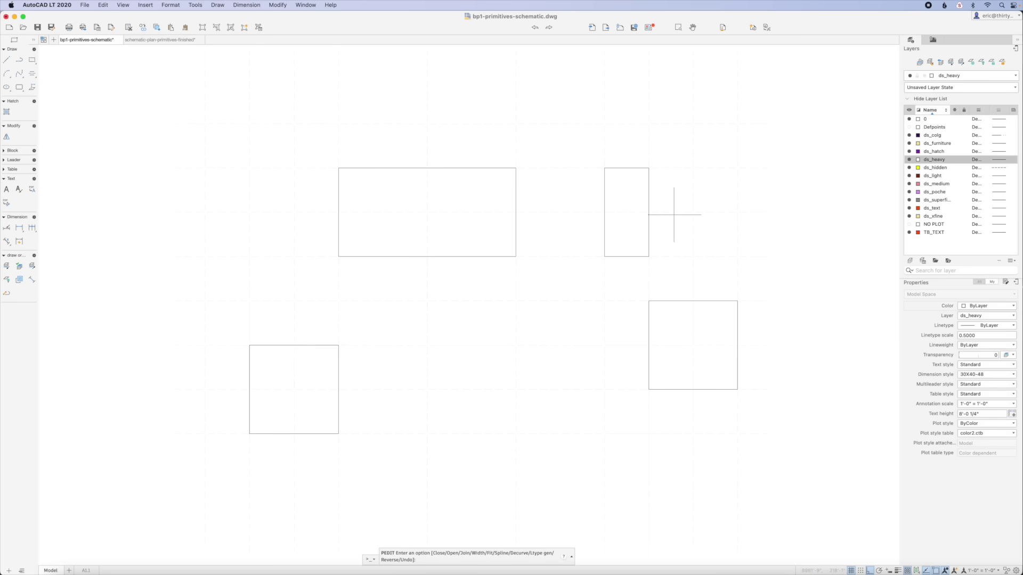
{"action": "type", "text": "w"}
{"action": "key", "text": "Return"}
{"action": "type", "text": "1"}
{"action": "key", "text": "Return"}
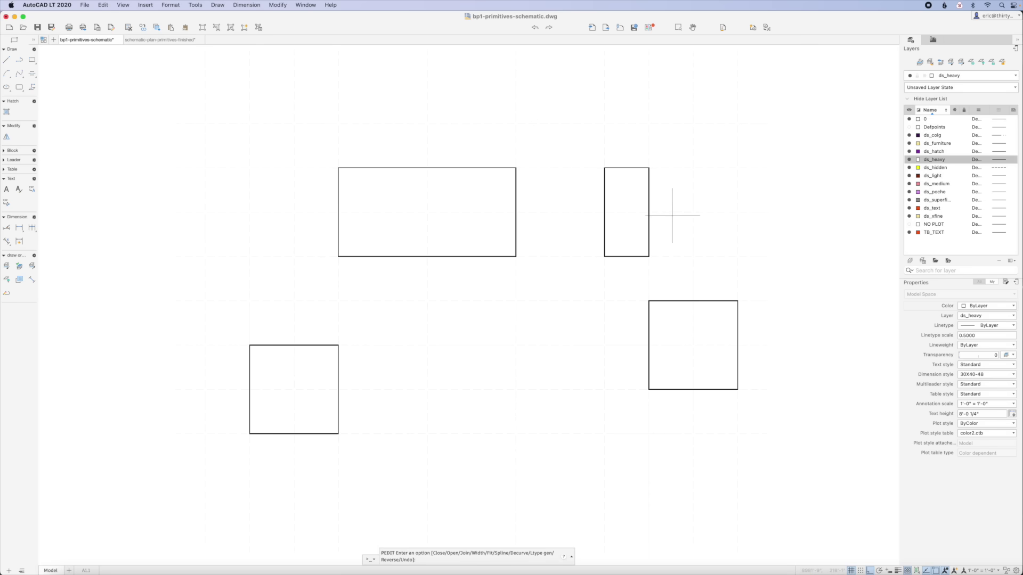
{"action": "key", "text": "Return"}
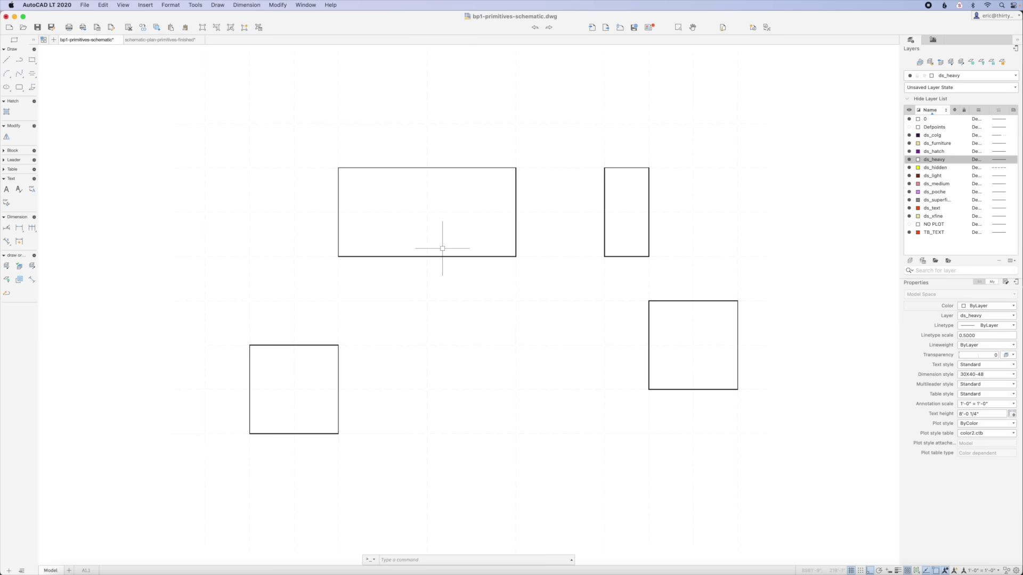
Step: Offset each of the four rectangles 1' inward to form the wall thickness
{"action": "left_click", "coordinate": [340, 206]}
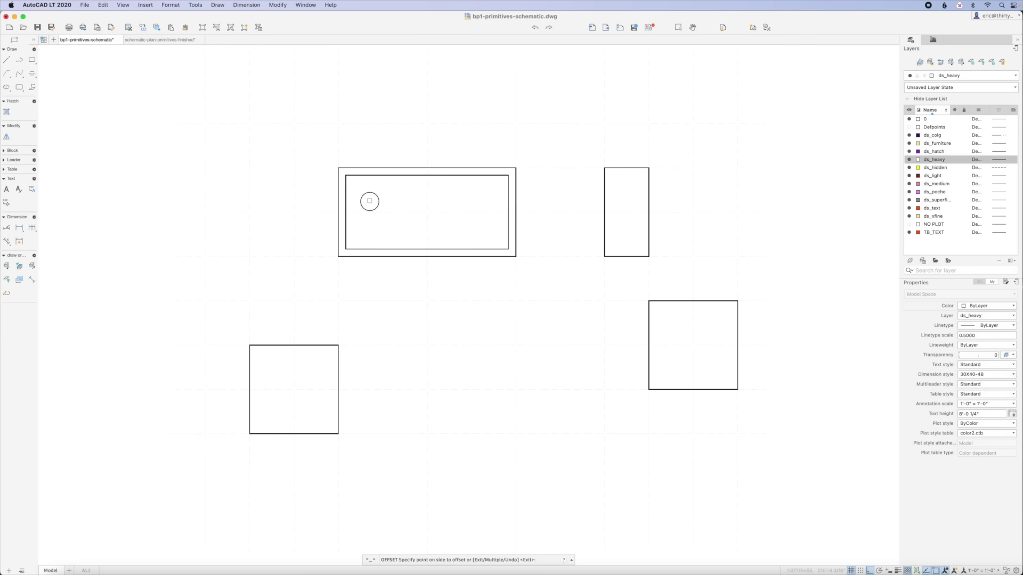
{"action": "left_click", "coordinate": [606, 188]}
{"action": "left_click", "coordinate": [634, 200]}
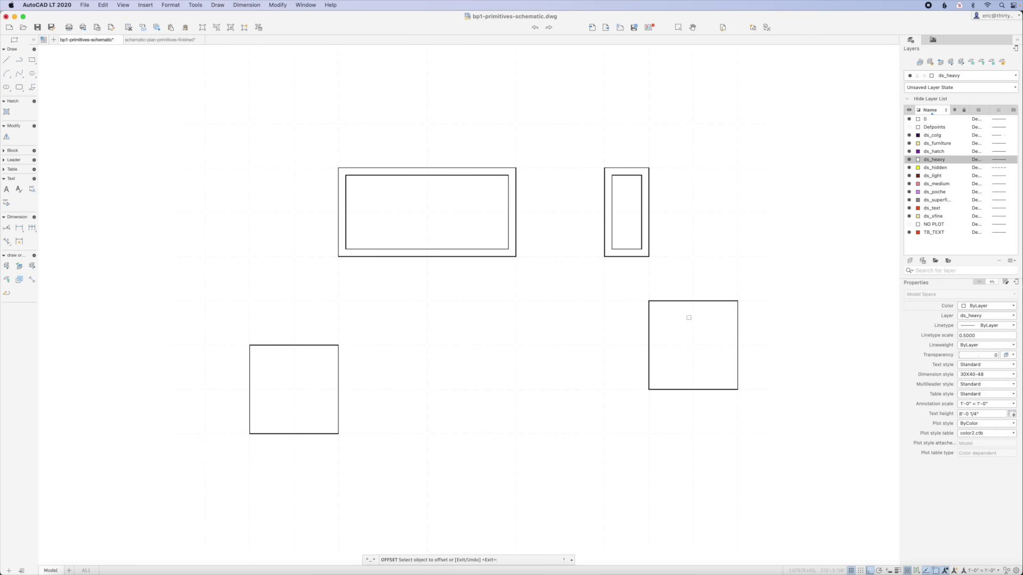
{"action": "left_click", "coordinate": [682, 302]}
{"action": "left_click", "coordinate": [682, 334]}
{"action": "left_click", "coordinate": [338, 365]}
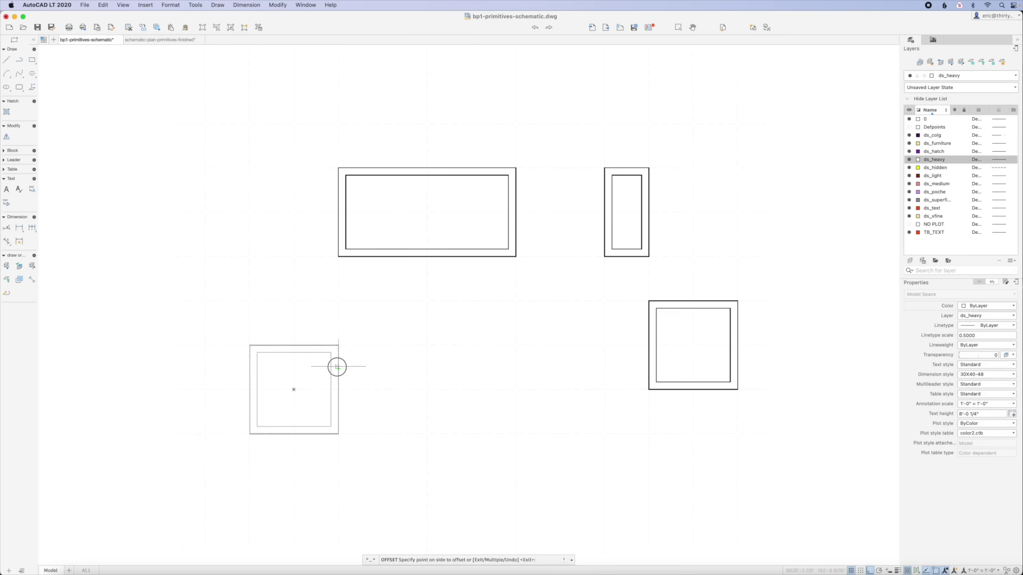
{"action": "left_click", "coordinate": [334, 368]}
{"action": "key", "text": "Return"}
Step: Stretch the lower-left inner square's top edge and the wide inner rectangle's bottom edge out to their outer outlines
{"action": "left_click", "coordinate": [297, 354]}
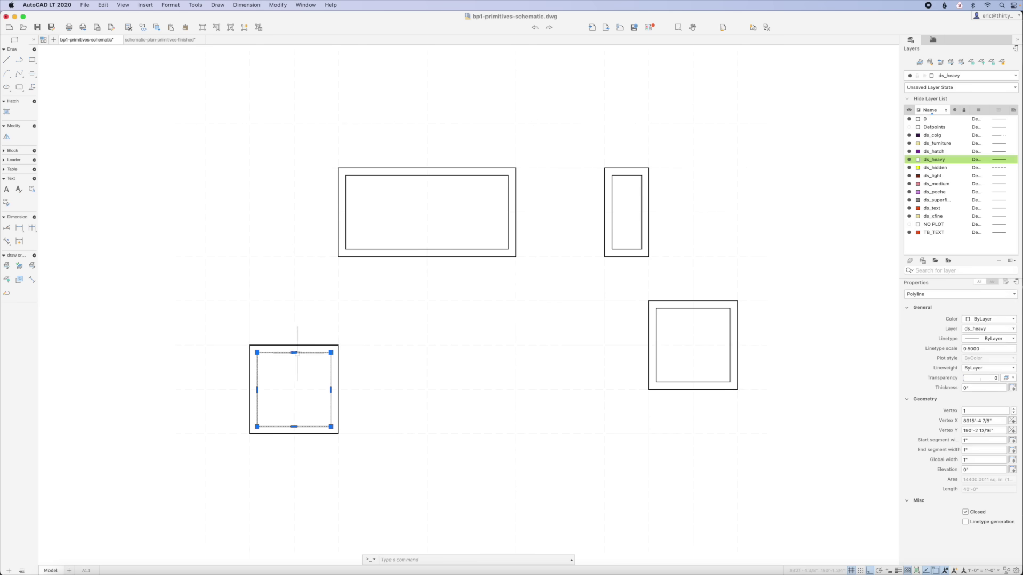
{"action": "left_click", "coordinate": [293, 352]}
{"action": "left_click", "coordinate": [294, 345]}
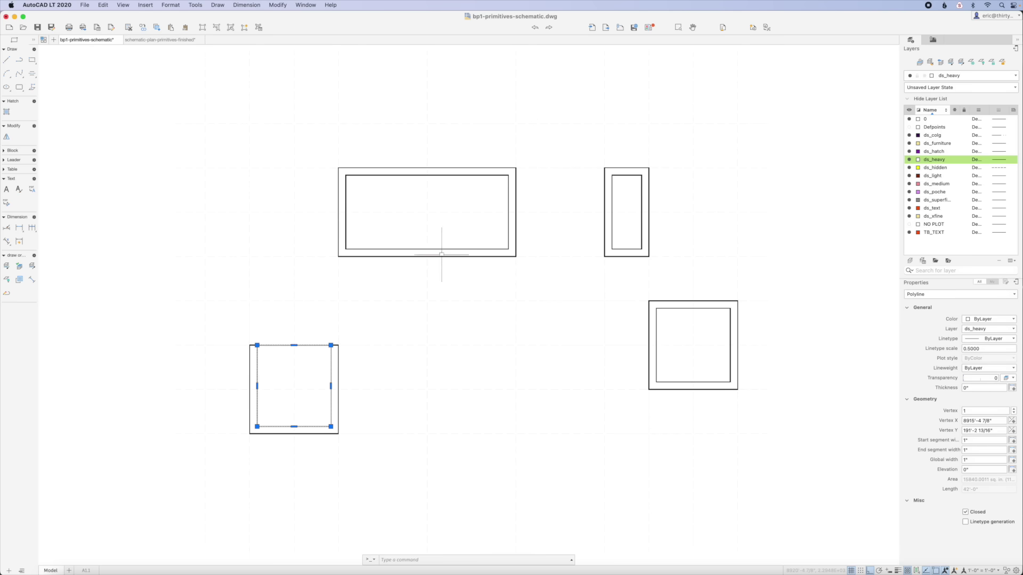
{"action": "left_click", "coordinate": [442, 250]}
{"action": "left_click", "coordinate": [427, 249]}
{"action": "left_click", "coordinate": [427, 256]}
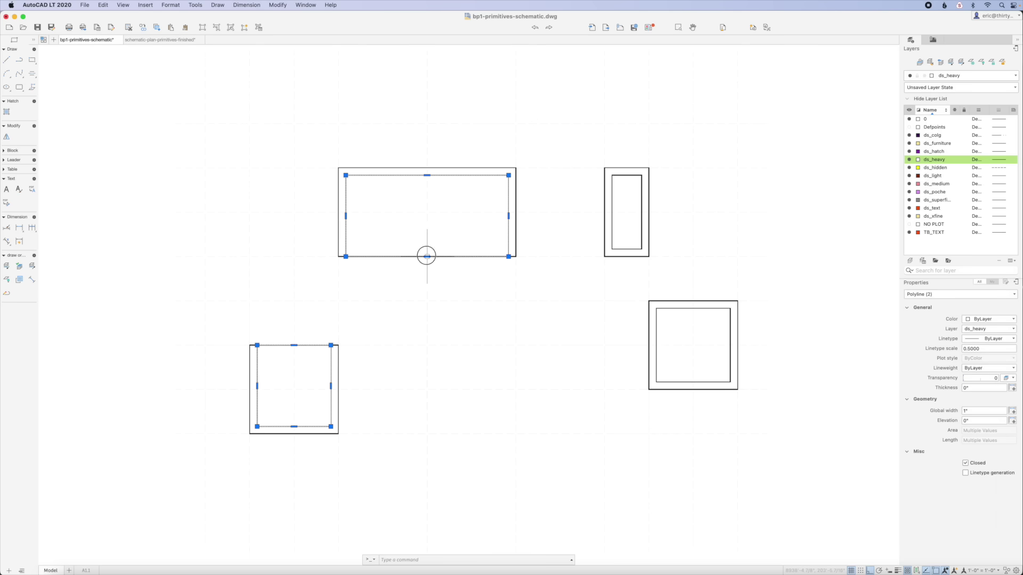
Step: Stretch the narrow inner rectangle's top and bottom edges and the right inner square's left edge out to their outer outlines
{"action": "left_click", "coordinate": [632, 249]}
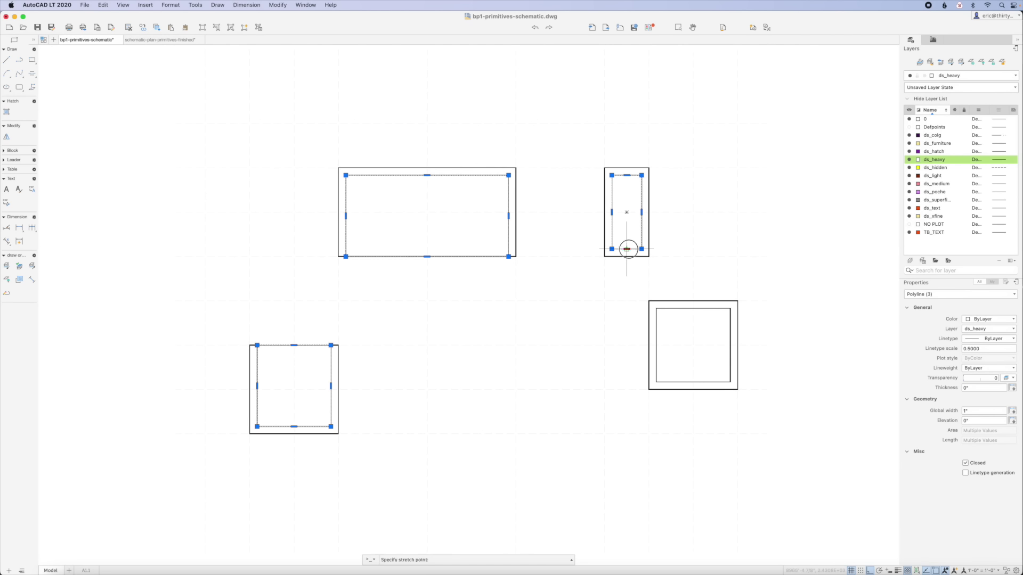
{"action": "left_click", "coordinate": [627, 257]}
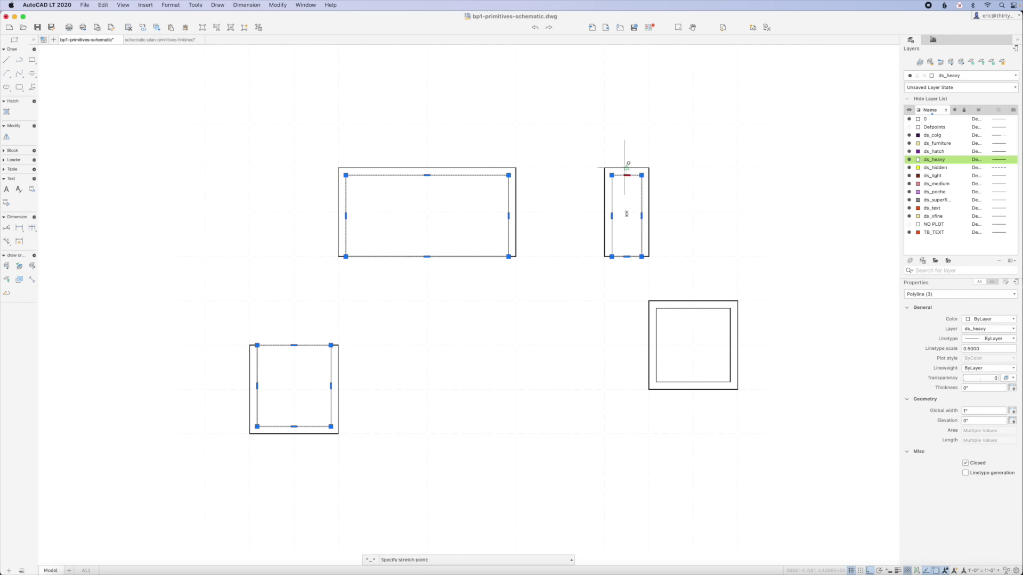
{"action": "left_click", "coordinate": [649, 345]}
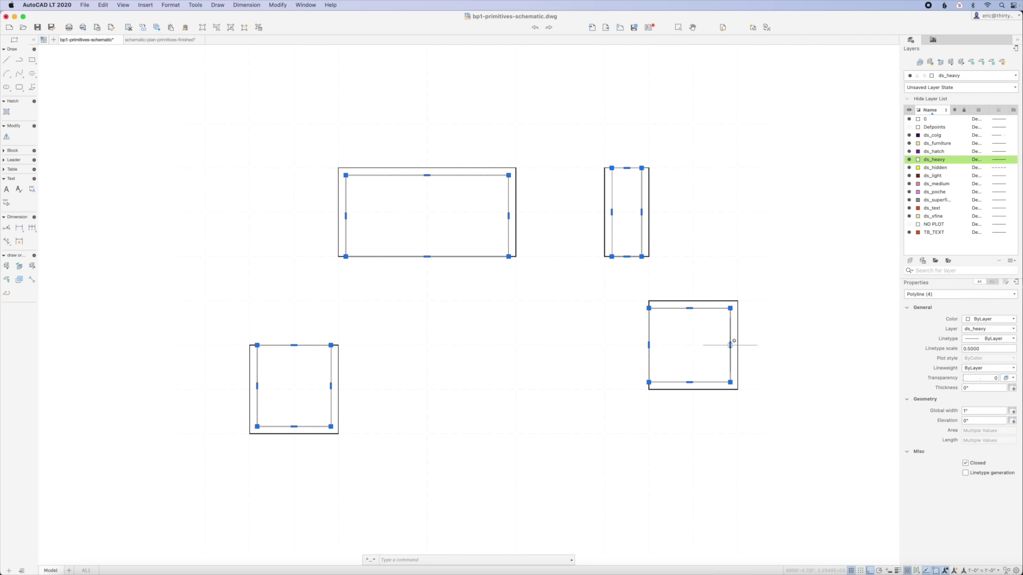
Step: Stretch the right inner square's right edge out to its outer outline and trim the closing end lines off the four wall shapes
{"action": "left_click", "coordinate": [738, 345]}
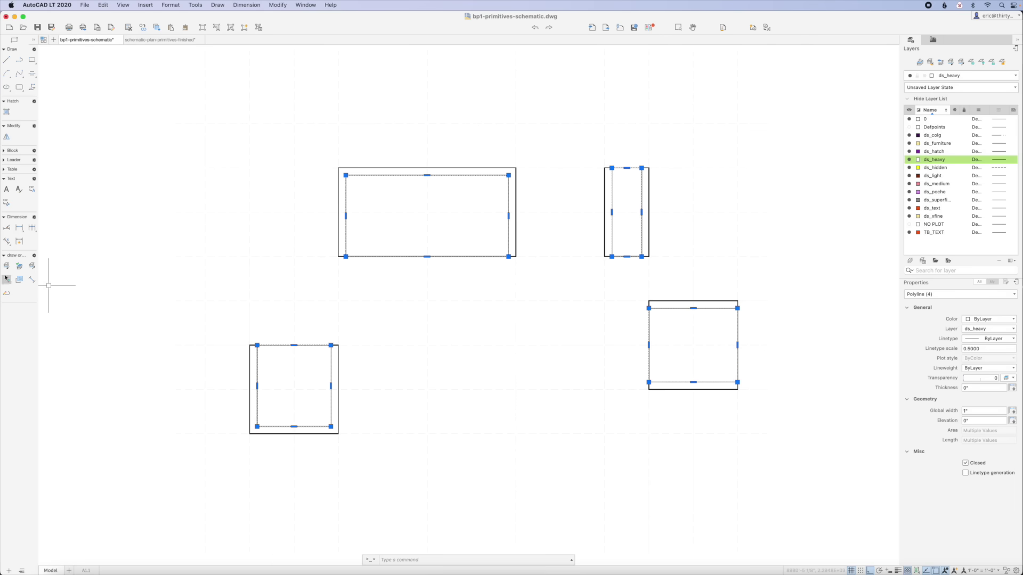
{"action": "key", "text": "Escape"}
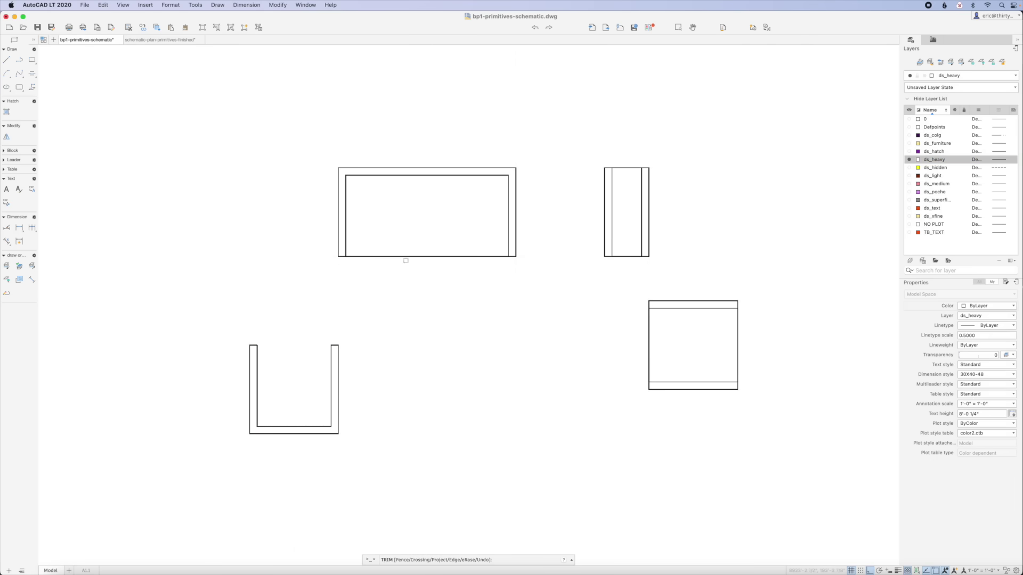
{"action": "left_click", "coordinate": [625, 156]}
{"action": "key", "text": "Escape"}
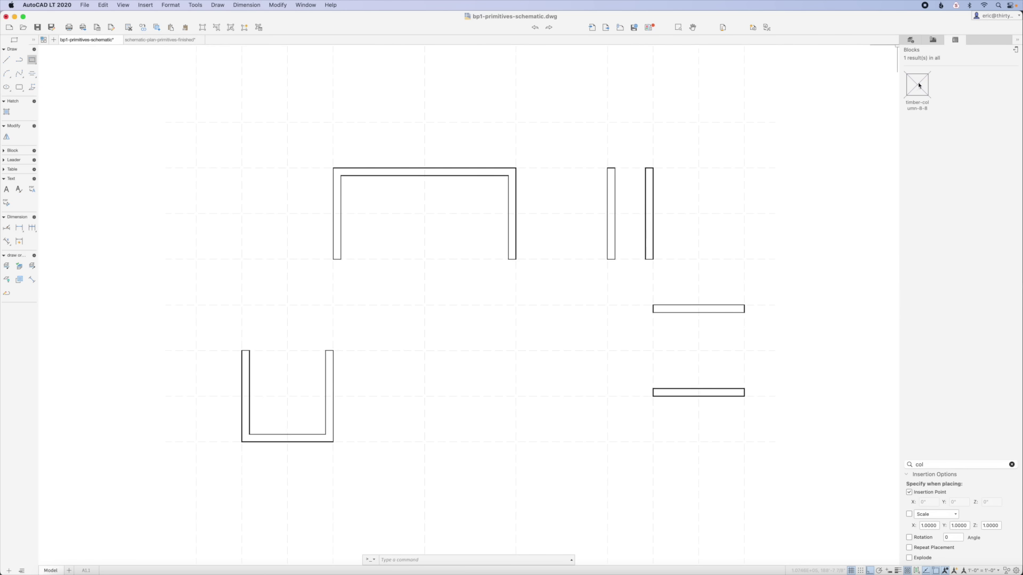
Step: Insert the timber-column-8-8 block and move it to the grid intersection directly above the lower-left room's left wall
{"action": "left_click_drag", "start_coordinate": [917, 85], "coordinate": [690, 46]}
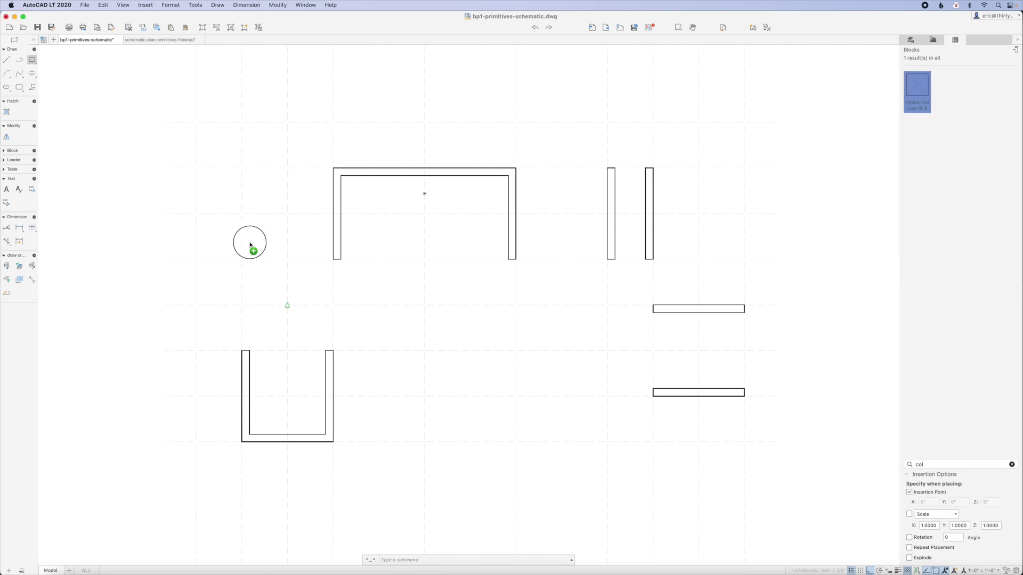
{"action": "left_click_drag", "start_coordinate": [425, 194], "coordinate": [286, 302]}
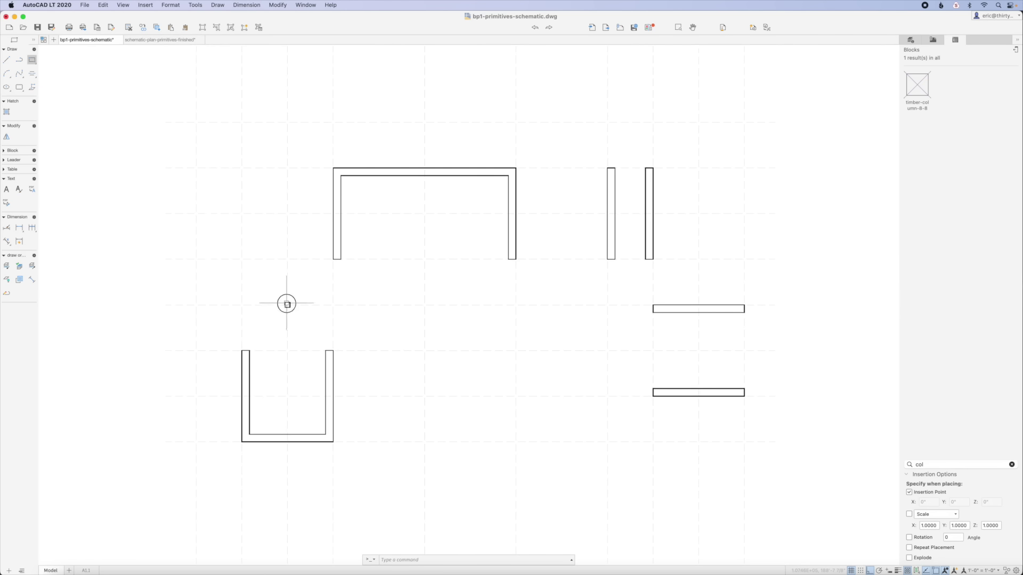
{"action": "key", "text": "Return"}
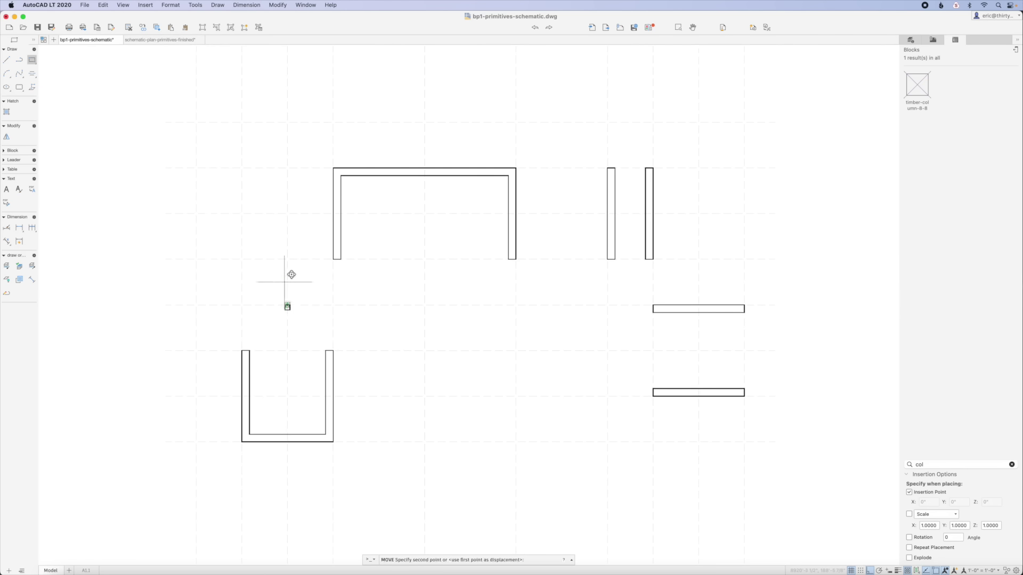
{"action": "left_click", "coordinate": [243, 258]}
Step: Copy the timber column straight up to the grid line along the wide room's top wall
{"action": "left_click_drag", "start_coordinate": [236, 272], "coordinate": [266, 245]}
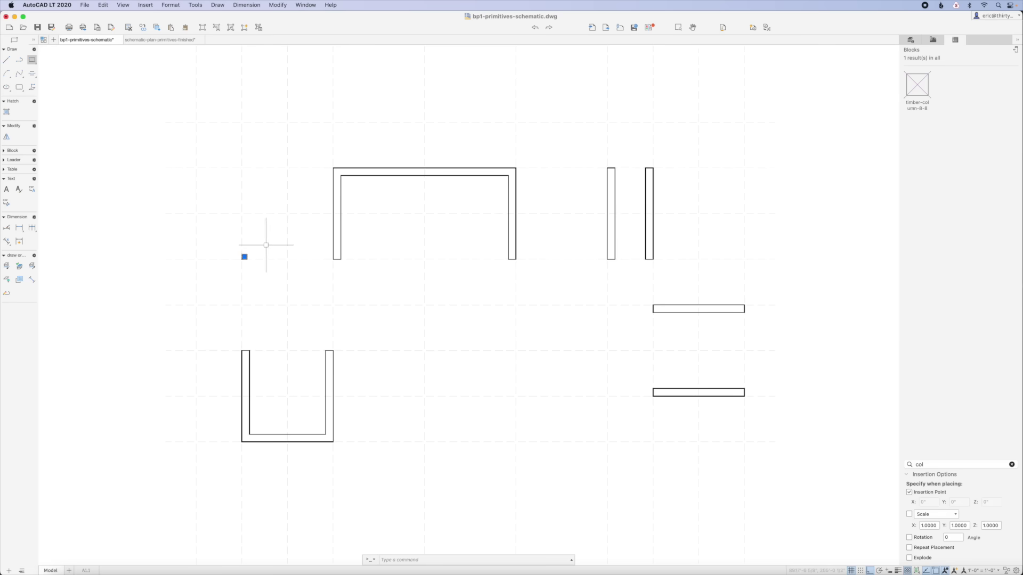
{"action": "key", "text": "Return"}
{"action": "left_click", "coordinate": [245, 256]}
{"action": "left_click", "coordinate": [244, 169]}
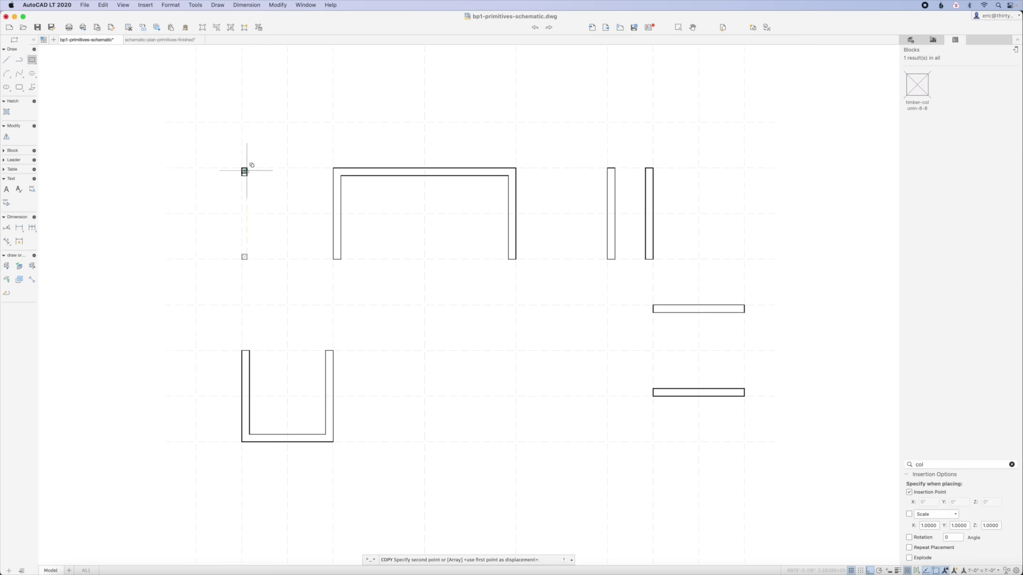
{"action": "key", "text": "Return"}
Step: Copy both timber columns across to the vertical grid line just beyond the two narrow parallel walls
{"action": "left_click_drag", "start_coordinate": [227, 263], "coordinate": [251, 159]}
{"action": "key", "text": "Return"}
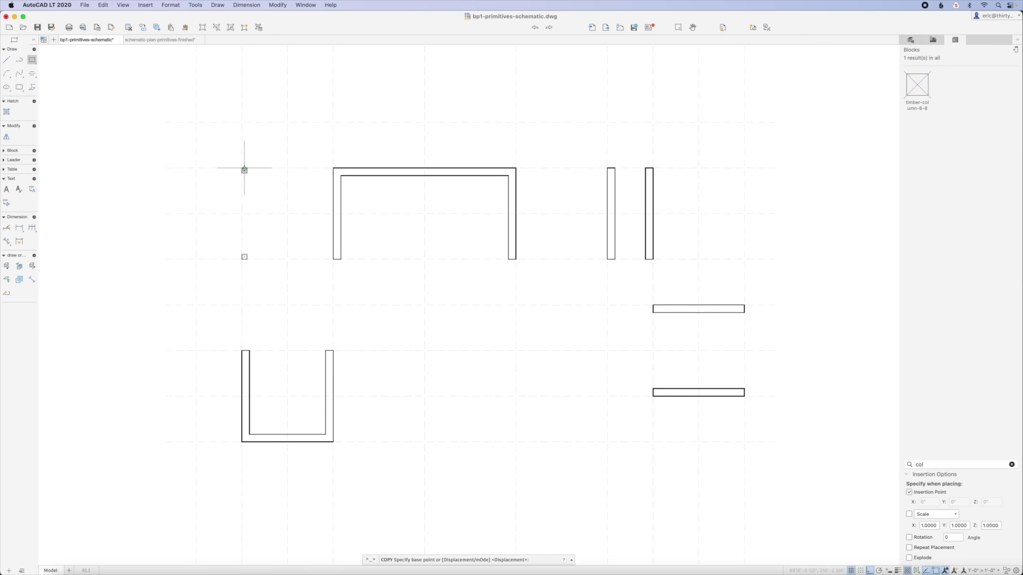
{"action": "left_click", "coordinate": [244, 170]}
{"action": "scroll", "coordinate": [703, 171], "scroll_direction": "up", "scroll_amount": 3}
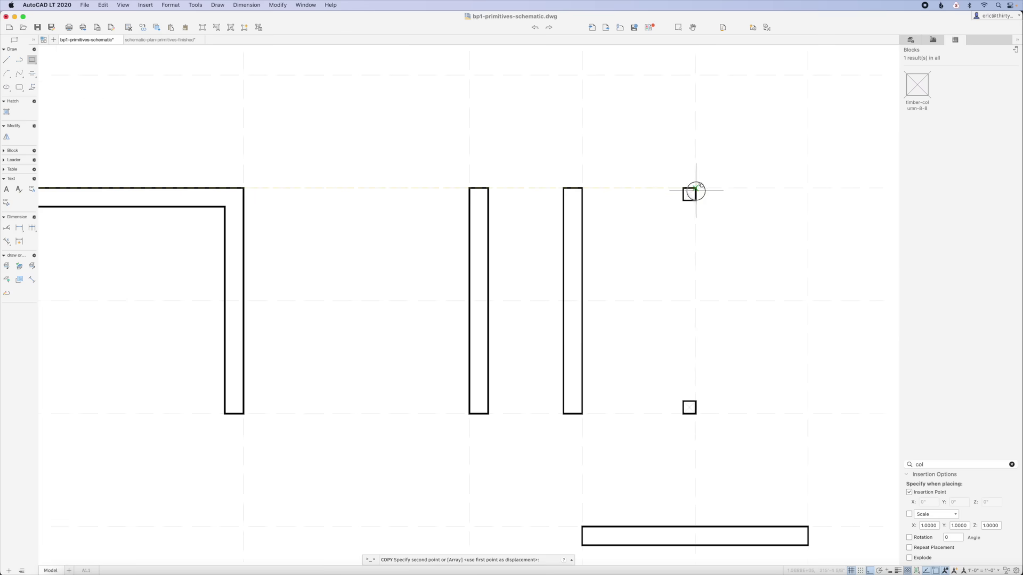
{"action": "scroll", "coordinate": [678, 185], "scroll_direction": "down", "scroll_amount": 1}
{"action": "scroll", "coordinate": [635, 146], "scroll_direction": "down", "scroll_amount": 2}
{"action": "key", "text": "Return"}
{"action": "scroll", "coordinate": [619, 180], "scroll_direction": "down", "scroll_amount": 3}
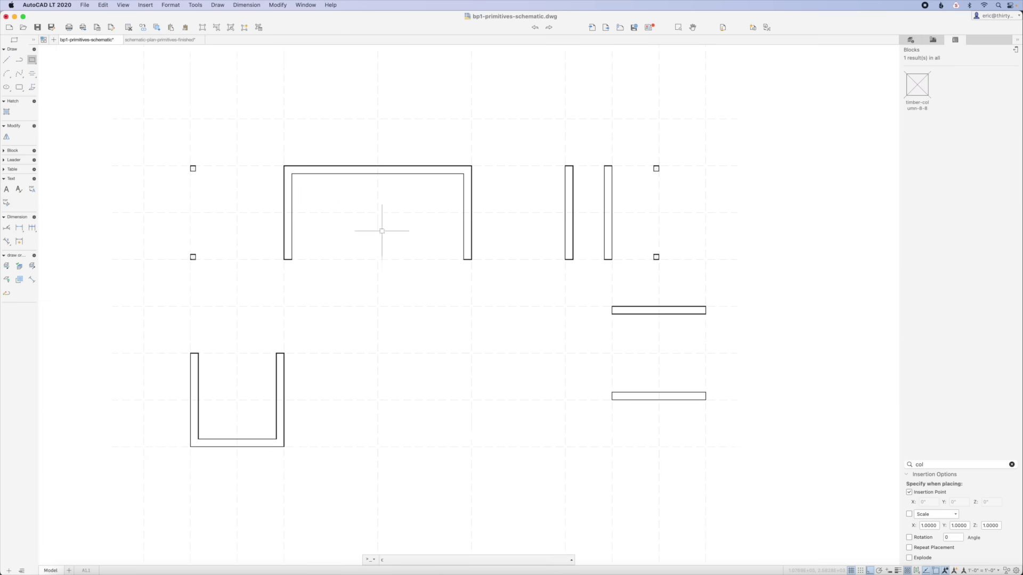
Step: Copy a timber column into the two bottom inner corners of the lower-left U-shaped room
{"action": "left_click", "coordinate": [190, 262]}
{"action": "scroll", "coordinate": [192, 442], "scroll_direction": "up", "scroll_amount": 3}
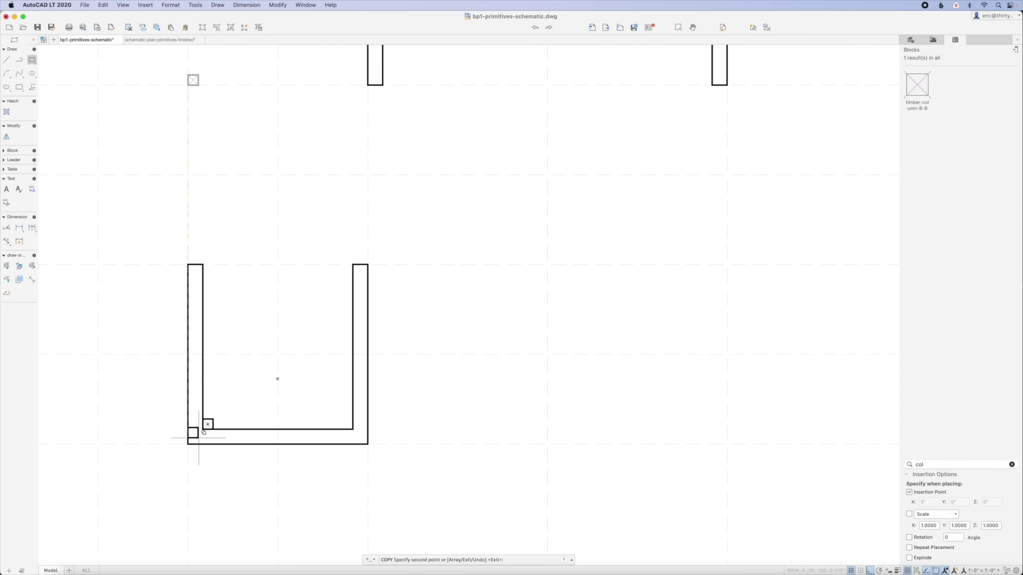
{"action": "left_click", "coordinate": [207, 424]}
{"action": "left_click", "coordinate": [215, 418]}
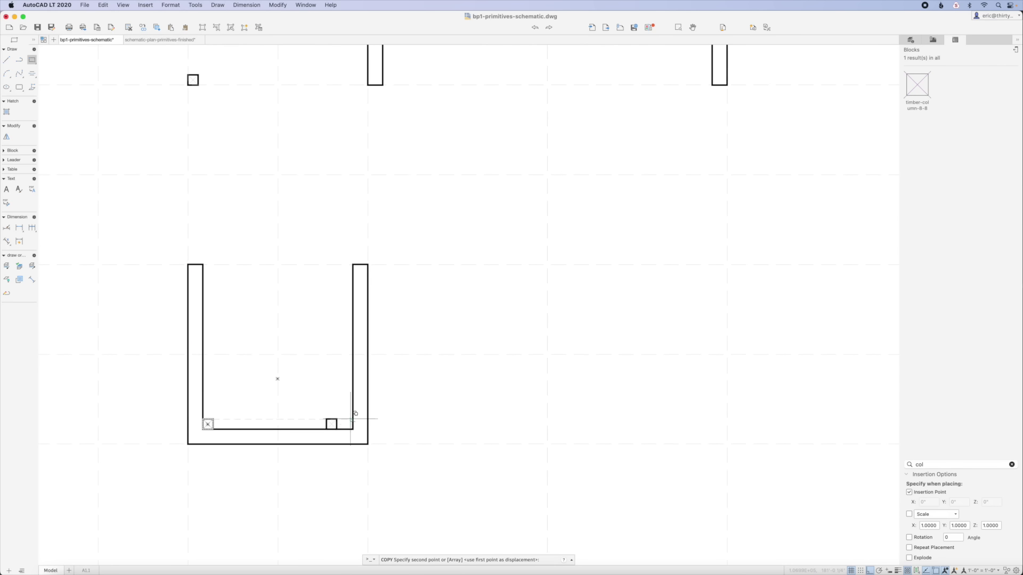
{"action": "key", "text": "Return"}
Step: Mirror the two corner columns about the horizontal grid line through the middle of the lower-left room
{"action": "left_click_drag", "start_coordinate": [198, 435], "coordinate": [409, 377]}
{"action": "left_click", "coordinate": [9, 136]}
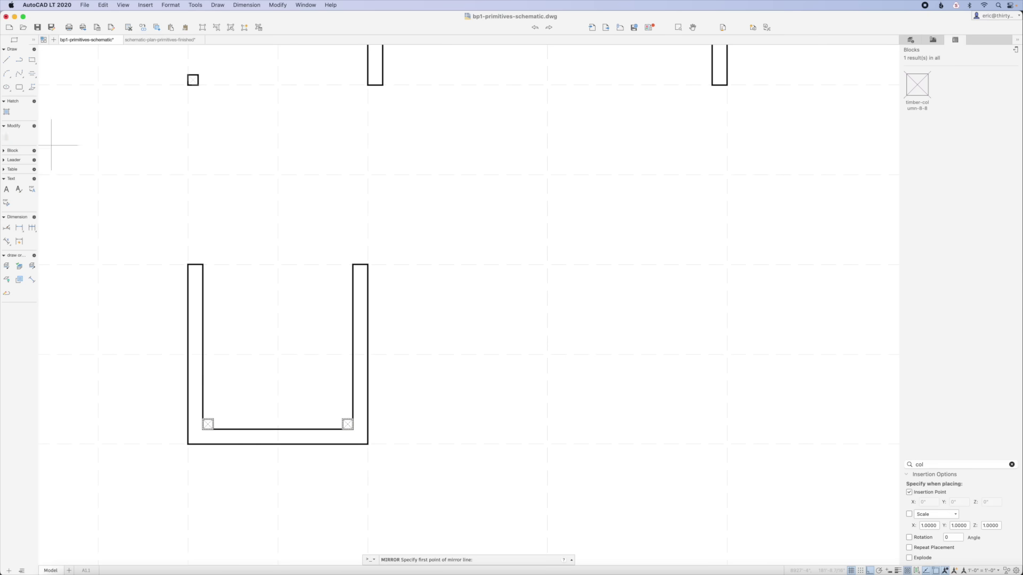
{"action": "left_click", "coordinate": [368, 354]}
{"action": "left_click", "coordinate": [497, 386]}
{"action": "key", "text": "Return"}
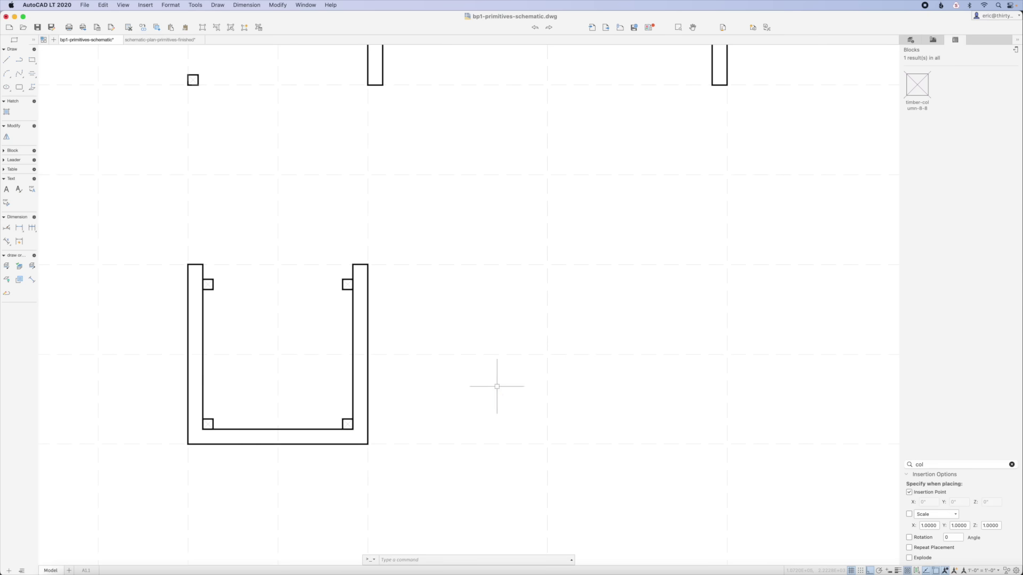
Step: Draw a thin rectangle 5'6" long in the middle of the lower-left room for a partition
{"action": "scroll", "coordinate": [267, 267], "scroll_direction": "down", "scroll_amount": 4}
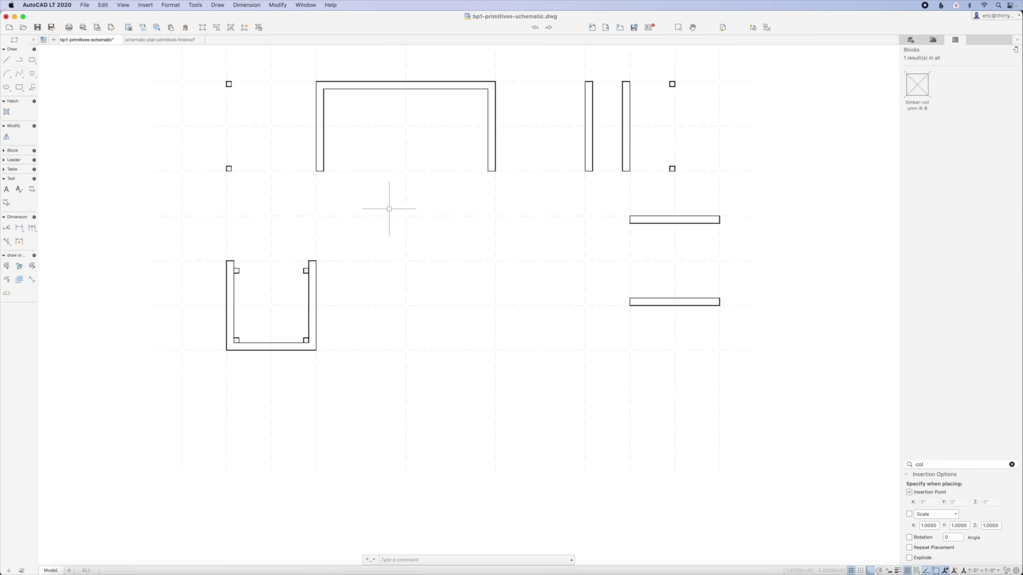
{"action": "scroll", "coordinate": [359, 254], "scroll_direction": "down", "scroll_amount": 2}
{"action": "scroll", "coordinate": [447, 124], "scroll_direction": "up", "scroll_amount": 4}
{"action": "scroll", "coordinate": [144, 401], "scroll_direction": "up", "scroll_amount": 5}
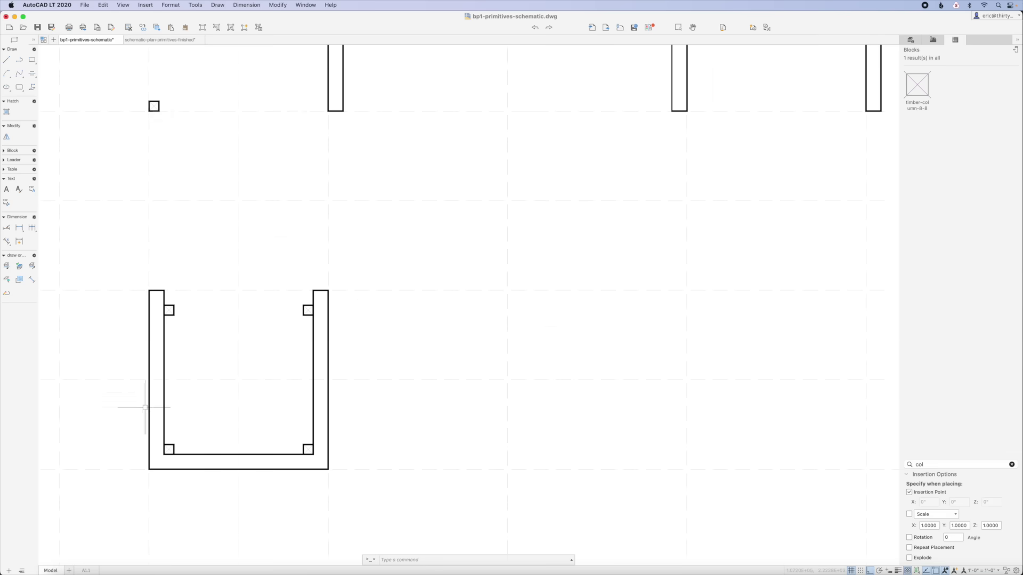
{"action": "left_click", "coordinate": [32, 74]}
{"action": "scroll", "coordinate": [184, 414], "scroll_direction": "up", "scroll_amount": 6}
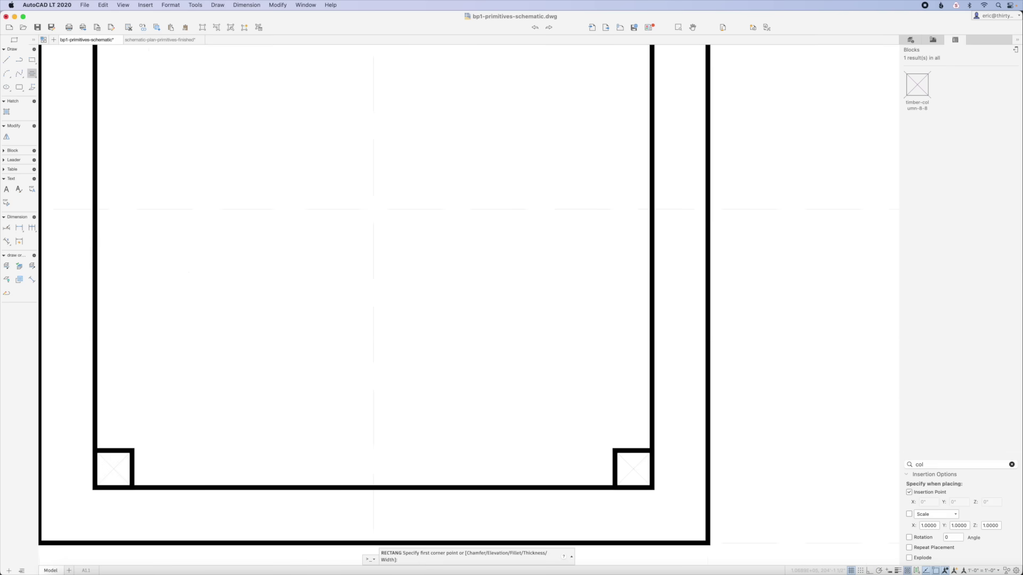
{"action": "scroll", "coordinate": [213, 333], "scroll_direction": "down", "scroll_amount": 3}
{"action": "left_click", "coordinate": [176, 279]}
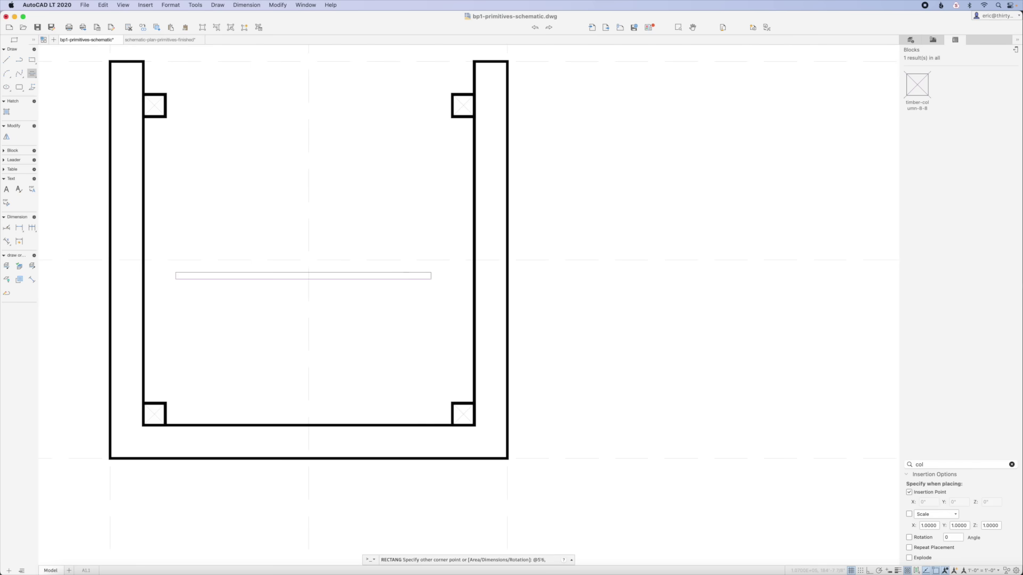
{"action": "key", "text": "Return"}
Step: Move the thin rectangle onto the room's horizontal grid line and centre it on the vertical grid line
{"action": "left_click", "coordinate": [282, 279]}
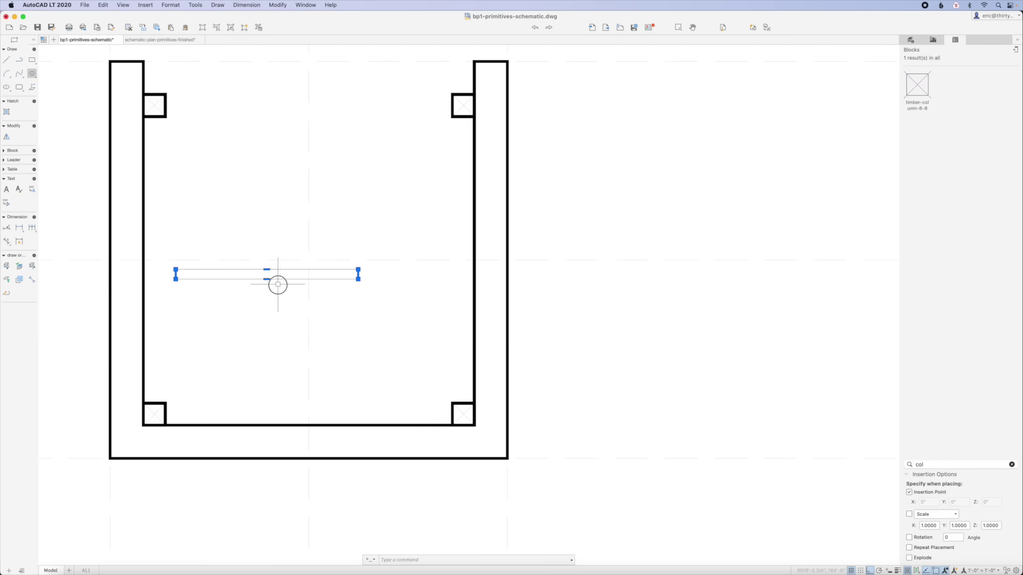
{"action": "type", "text": "m"}
{"action": "key", "text": "Return"}
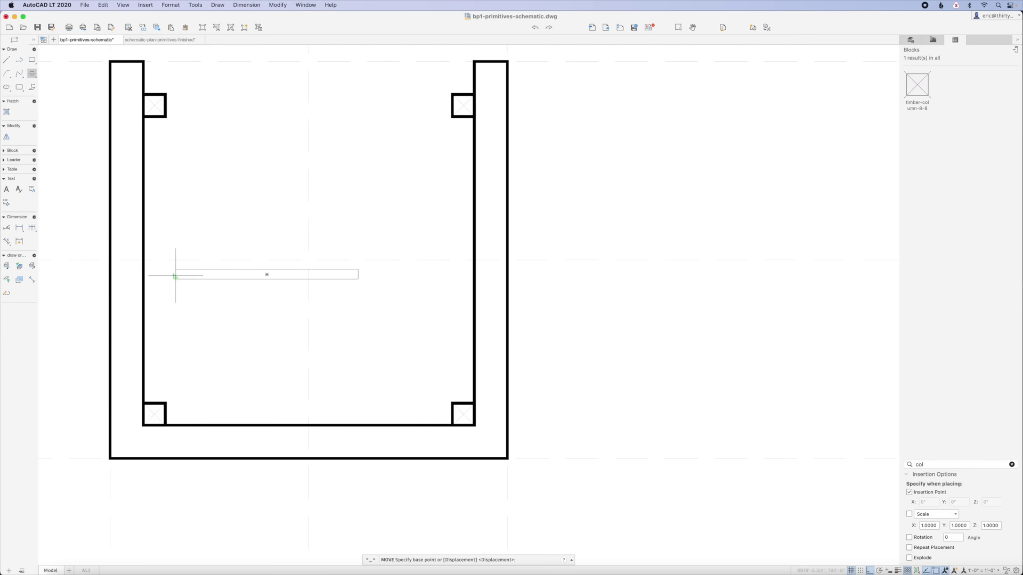
{"action": "left_click", "coordinate": [176, 276]}
{"action": "left_click", "coordinate": [176, 261]}
{"action": "key", "text": "Return"}
{"action": "left_click", "coordinate": [231, 253]}
{"action": "key", "text": "Return"}
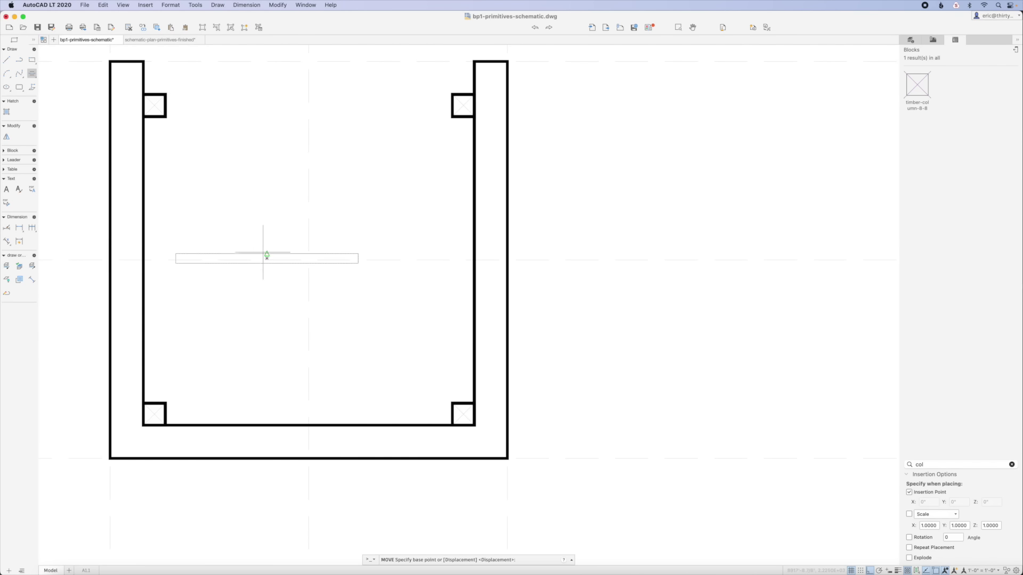
{"action": "left_click", "coordinate": [267, 256]}
{"action": "left_click", "coordinate": [309, 254]}
Step: Offset the thin partition rectangle outward by 0.75
{"action": "type", "text": "o"}
{"action": "key", "text": "Return"}
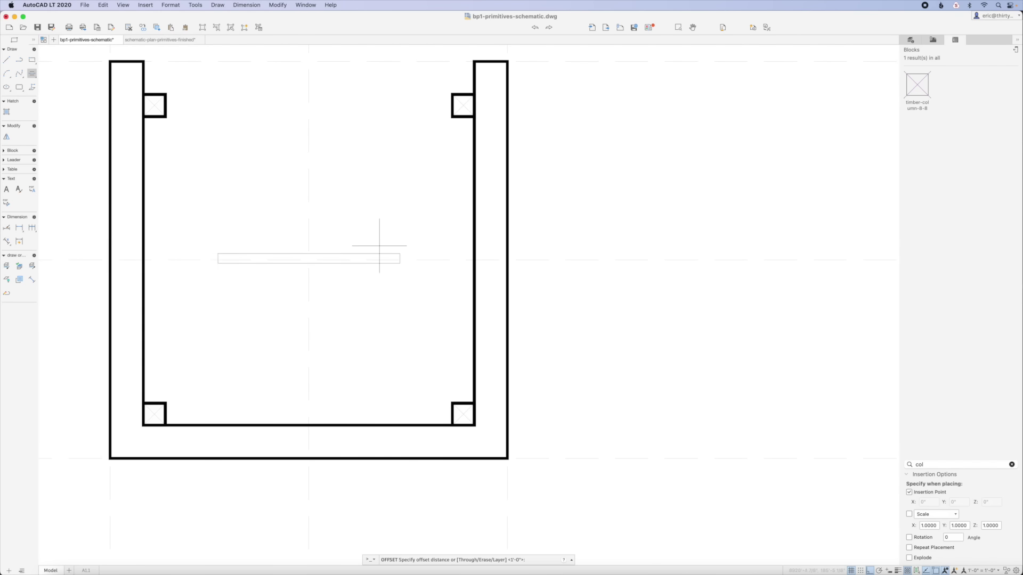
{"action": "type", "text": ".75"}
{"action": "key", "text": "Return"}
{"action": "left_click", "coordinate": [359, 255]}
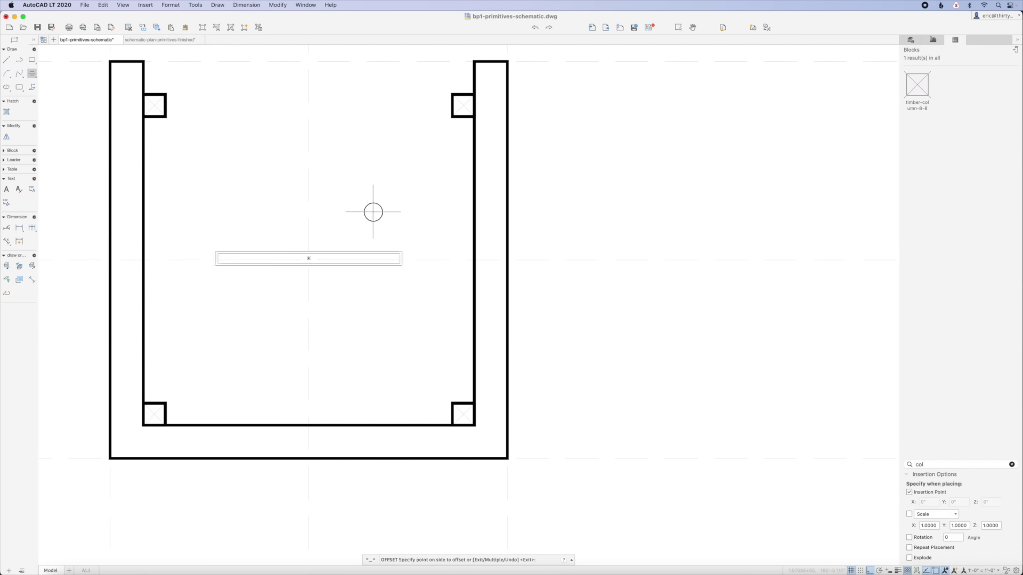
{"action": "left_click", "coordinate": [413, 251]}
{"action": "key", "text": "Return"}
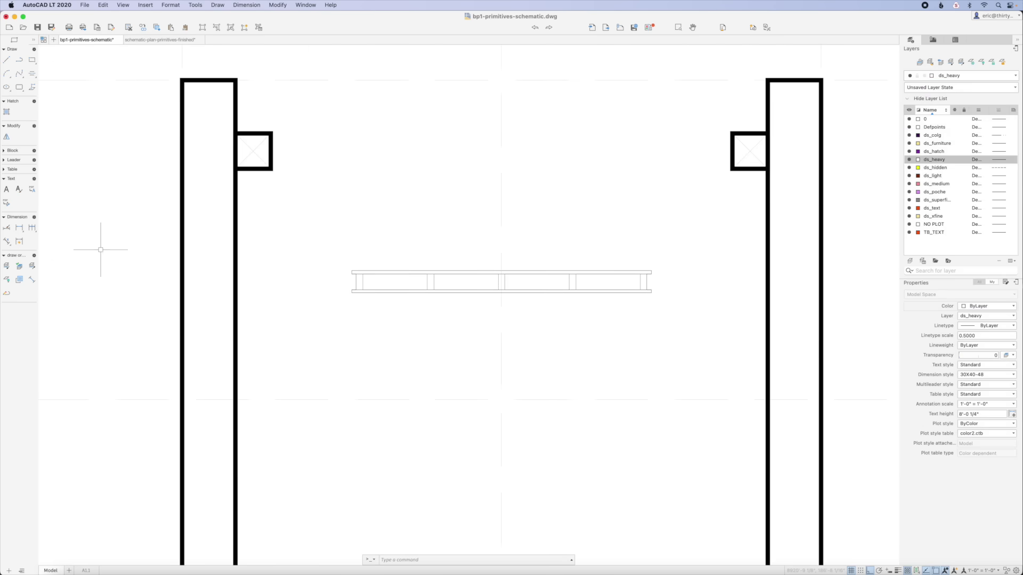
Step: Apply a heavier polyline width to the partition's outline with PEDIT
{"action": "left_click", "coordinate": [6, 293]}
{"action": "key", "text": "Return"}
{"action": "type", "text": "w"}
{"action": "key", "text": "Return"}
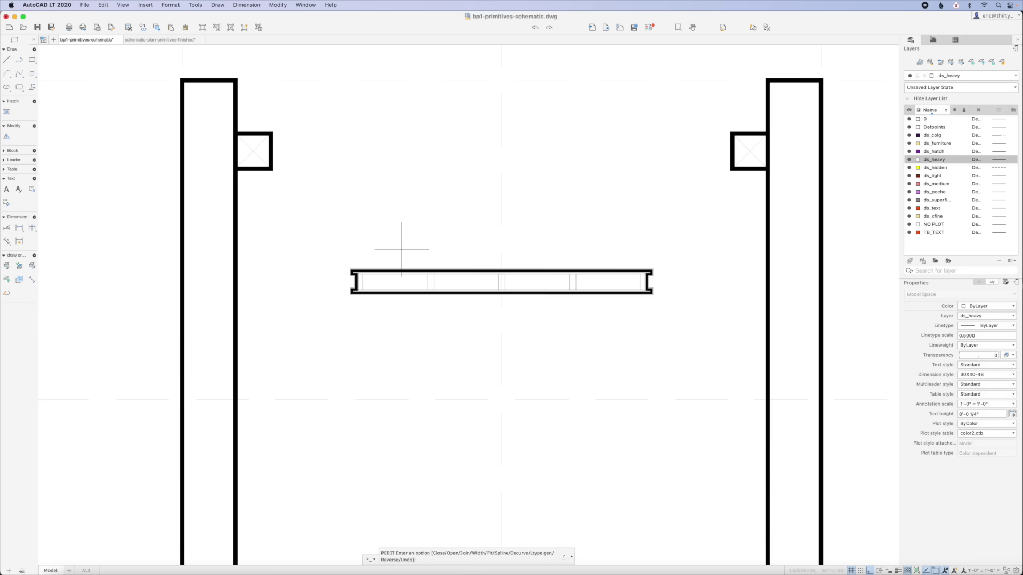
{"action": "key", "text": "Return"}
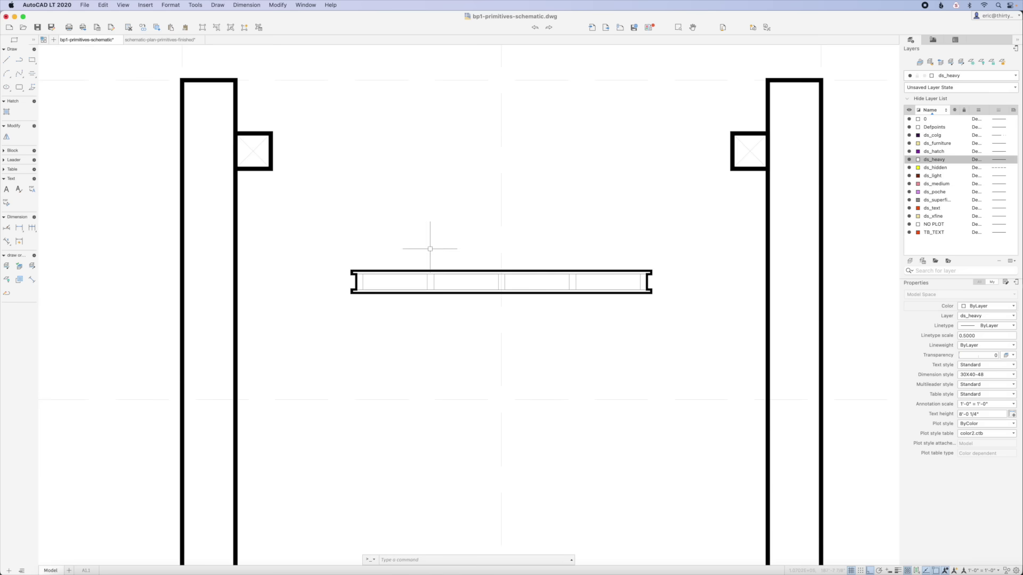
{"action": "scroll", "coordinate": [461, 244], "scroll_direction": "down", "scroll_amount": 3}
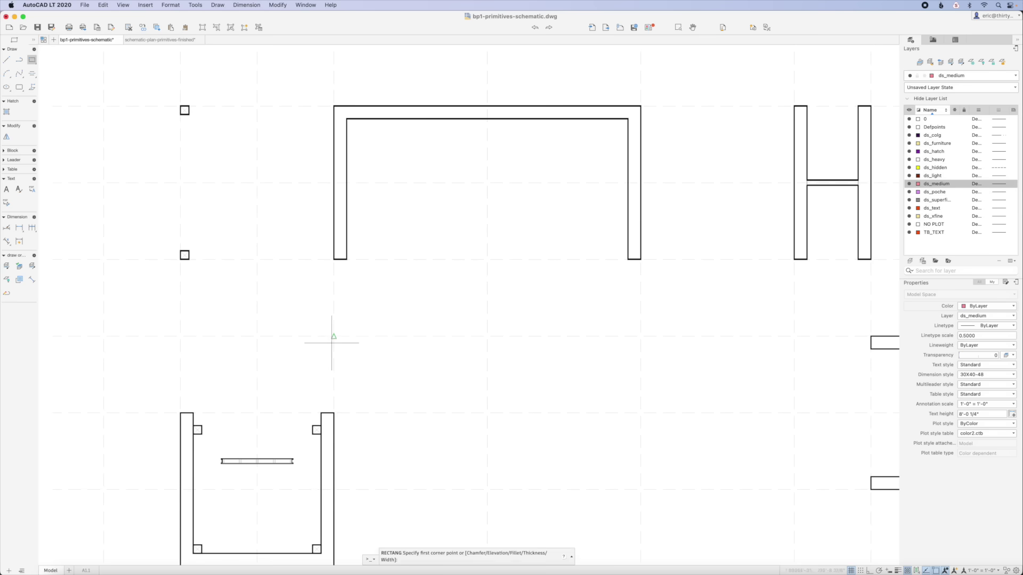
Step: Draw a long thin rectangle on ds_medium along the grid line below the wide room, spanning between two vertical grid lines using a From offset
{"action": "left_click", "coordinate": [334, 336]}
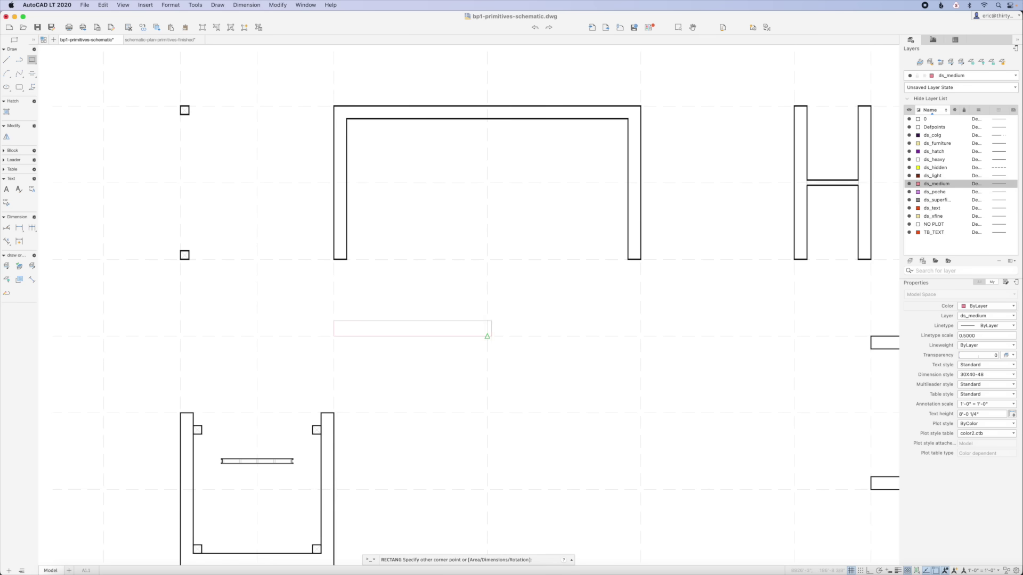
{"action": "right_click", "coordinate": [488, 336], "text": "shift"}
{"action": "left_click", "coordinate": [509, 322]}
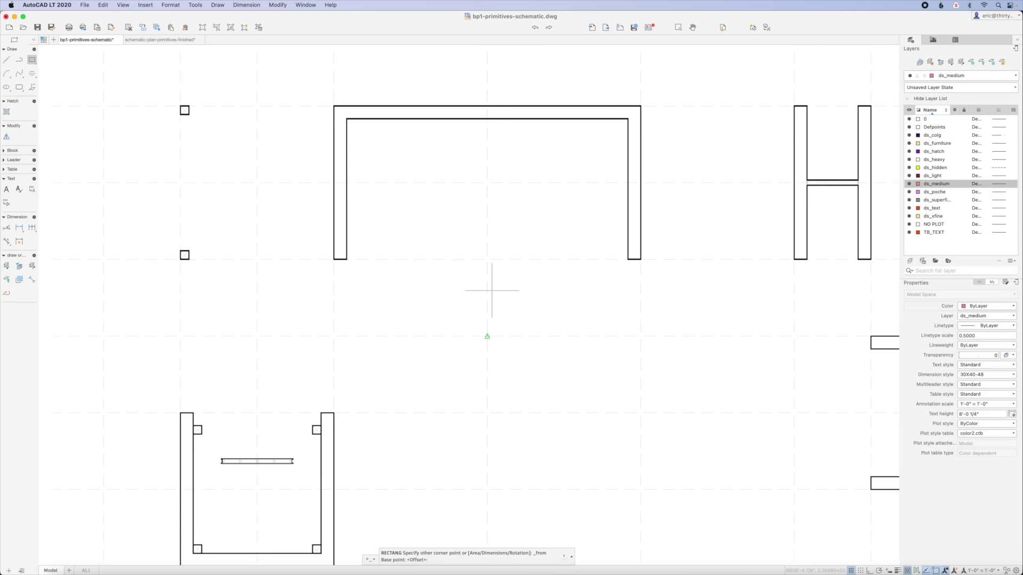
{"action": "left_click", "coordinate": [486, 263]}
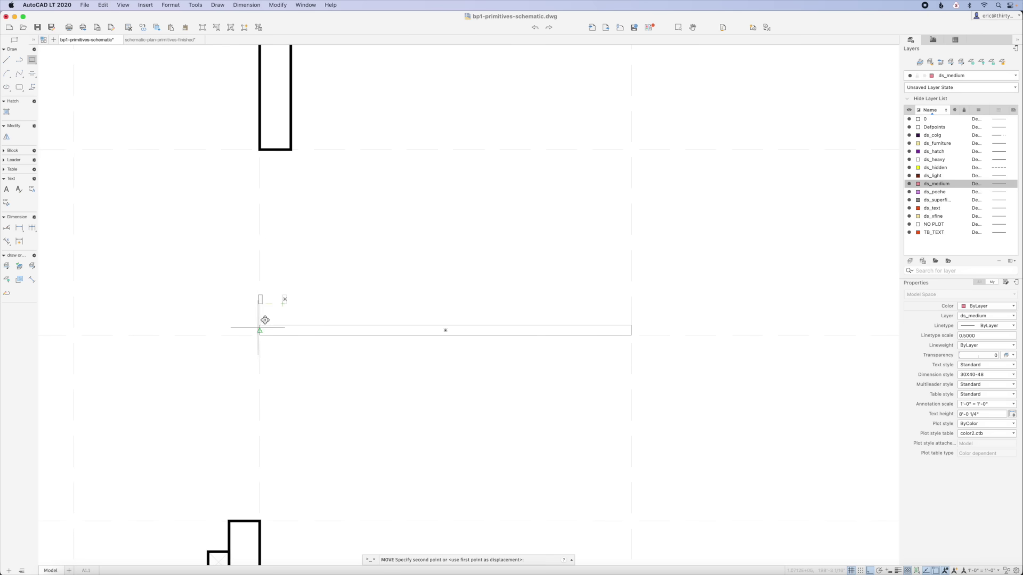
Step: Move the small upright rectangle to the long rectangle's upper-left corner and shift it right along the top edge
{"action": "left_click", "coordinate": [259, 325]}
{"action": "key", "text": "Return"}
{"action": "right_click", "coordinate": [288, 279]}
{"action": "left_click", "coordinate": [273, 276]}
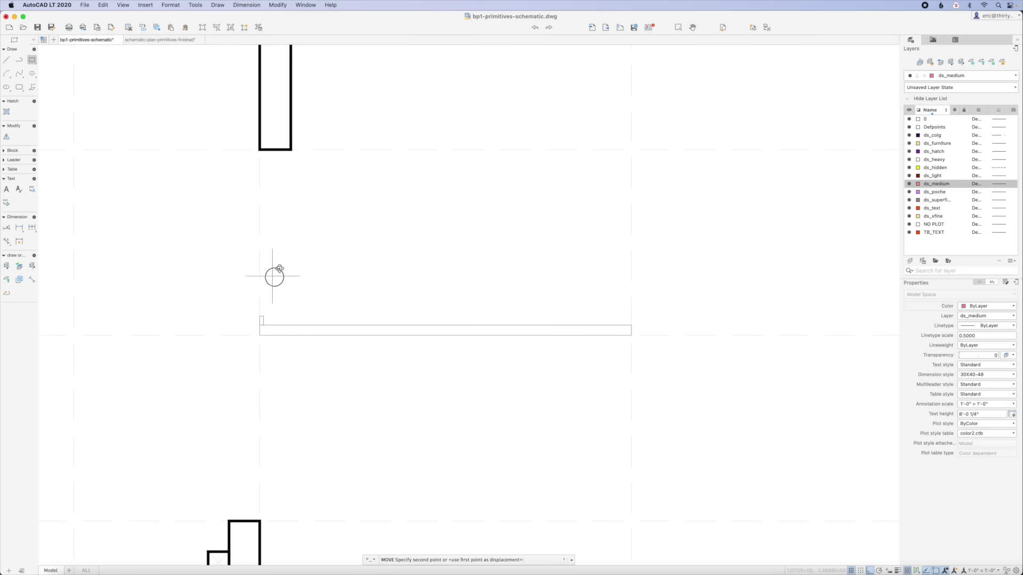
Step: Copy the small upright rectangle at equal spacing along the long rectangle to make a row of nine
{"action": "type", "text": "co"}
{"action": "key", "text": "Return"}
{"action": "left_click", "coordinate": [296, 316]}
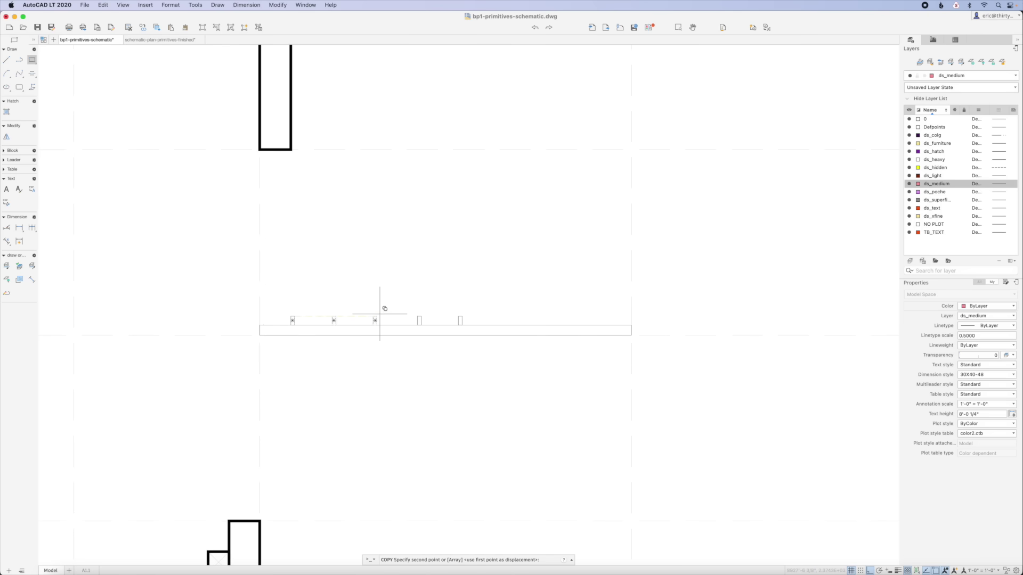
{"action": "left_click", "coordinate": [377, 316]}
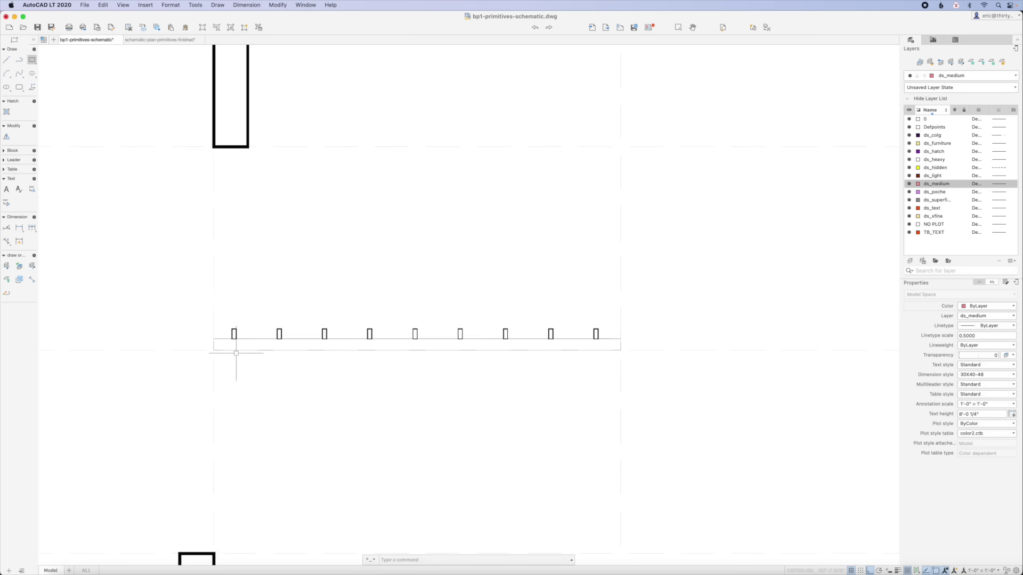
{"action": "key", "text": "Escape"}
Step: Apply a polyline width of .5 to the long thin rectangle below the wide room with PEDIT
{"action": "left_click", "coordinate": [6, 293]}
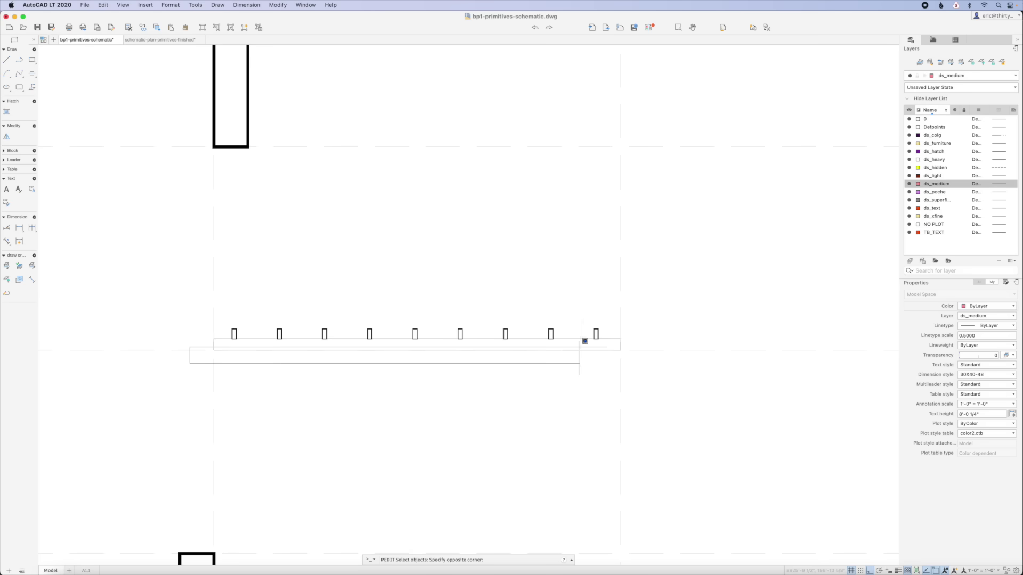
{"action": "left_click", "coordinate": [594, 339]}
{"action": "type", "text": "w"}
{"action": "key", "text": "Return"}
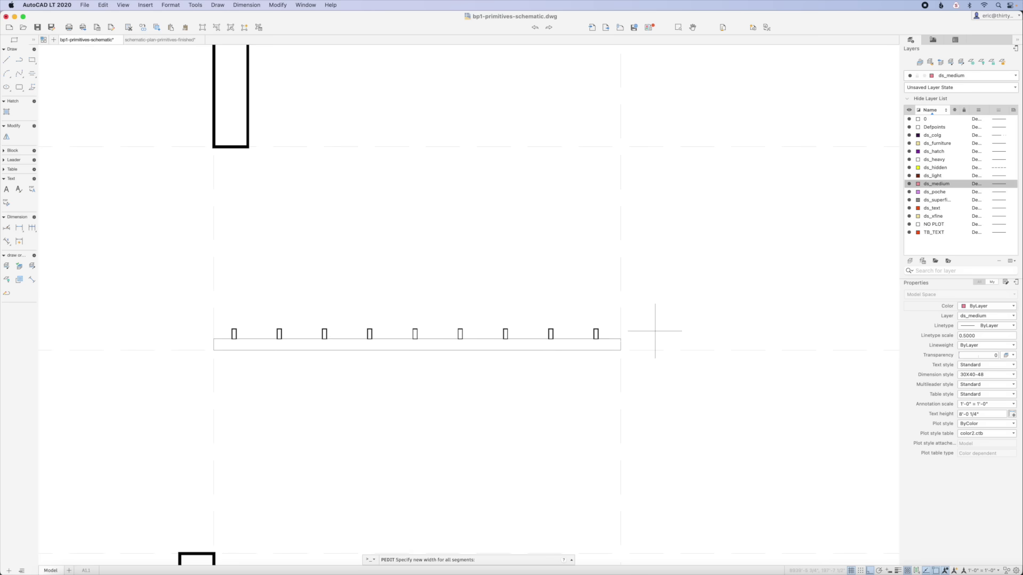
{"action": "type", "text": ".5"}
{"action": "key", "text": "Return"}
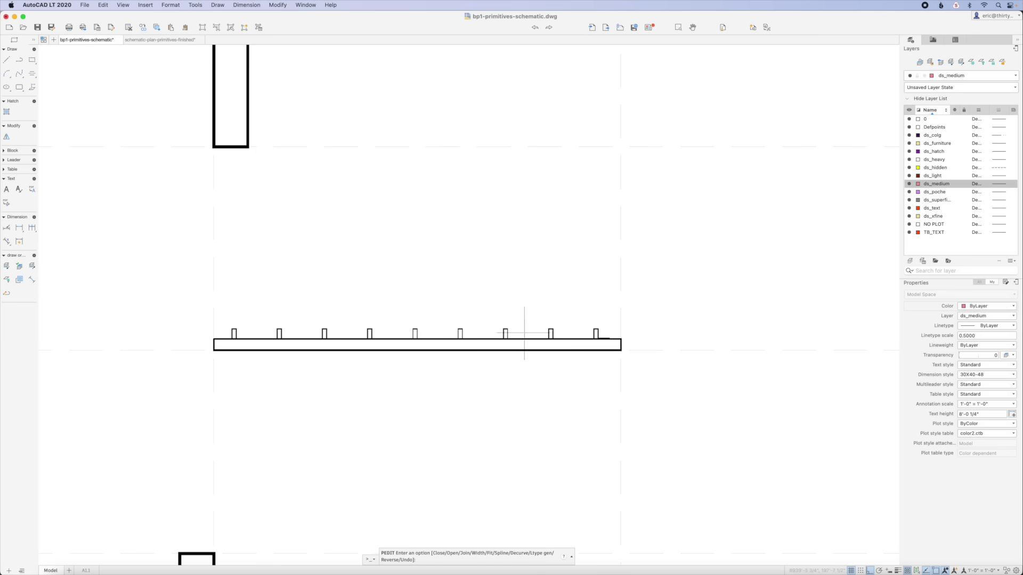
{"action": "key", "text": "Return"}
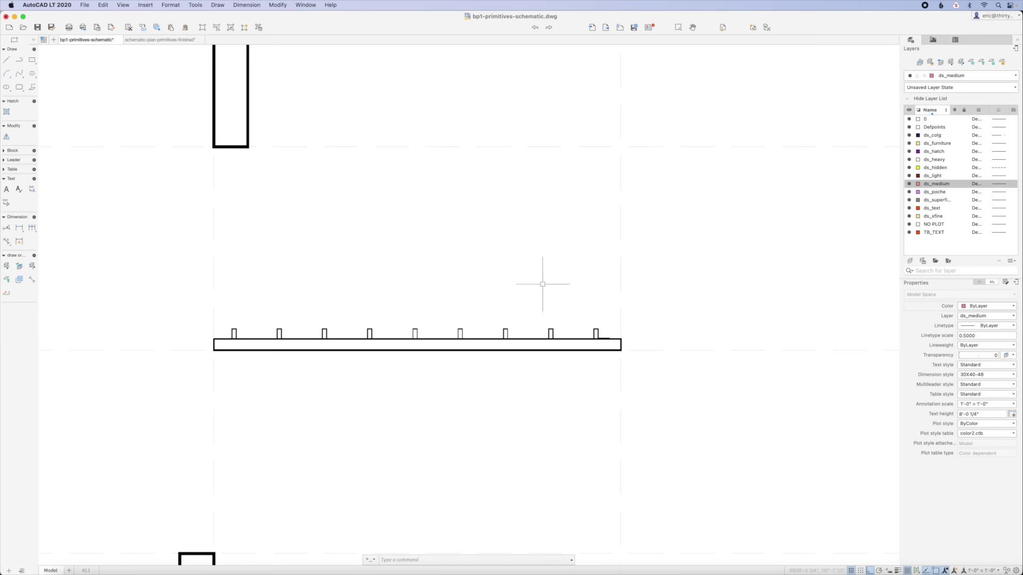
Step: Move the small I-shaped piece by the middle of its left edge to the right side of the last upright in the row
{"action": "left_click", "coordinate": [596, 344]}
{"action": "left_click", "coordinate": [613, 334]}
{"action": "type", "text": "e"}
{"action": "key", "text": "Return"}
{"action": "scroll", "coordinate": [615, 339], "scroll_direction": "up", "scroll_amount": 5}
{"action": "left_click", "coordinate": [579, 296]}
{"action": "type", "text": "m"}
{"action": "key", "text": "Return"}
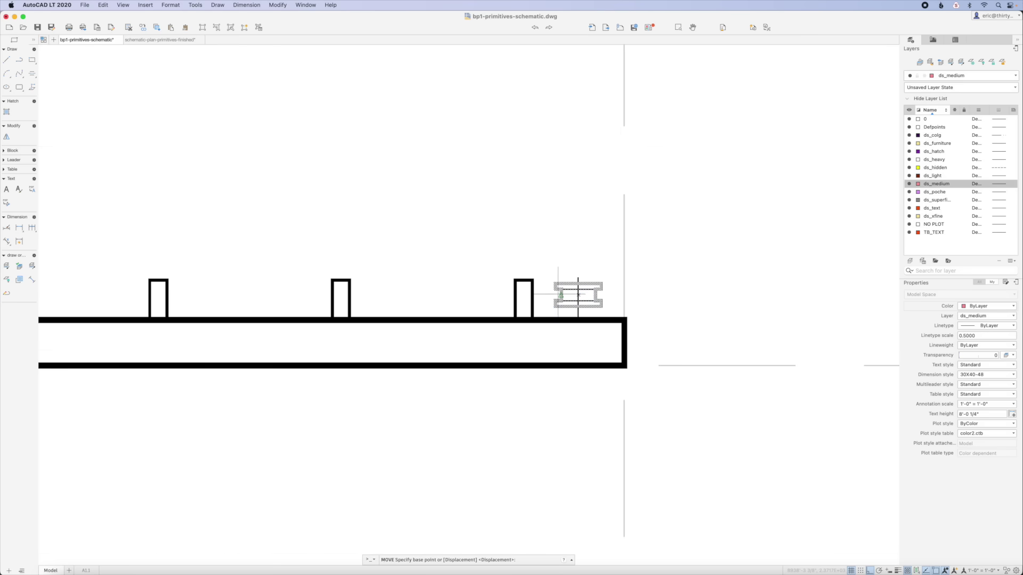
{"action": "left_click", "coordinate": [561, 296]}
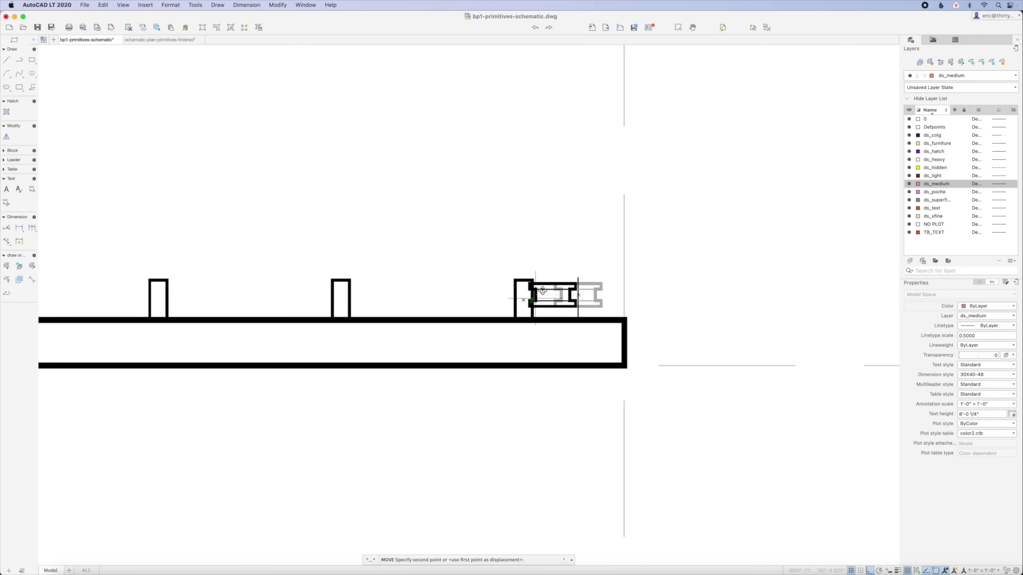
{"action": "left_click", "coordinate": [563, 302]}
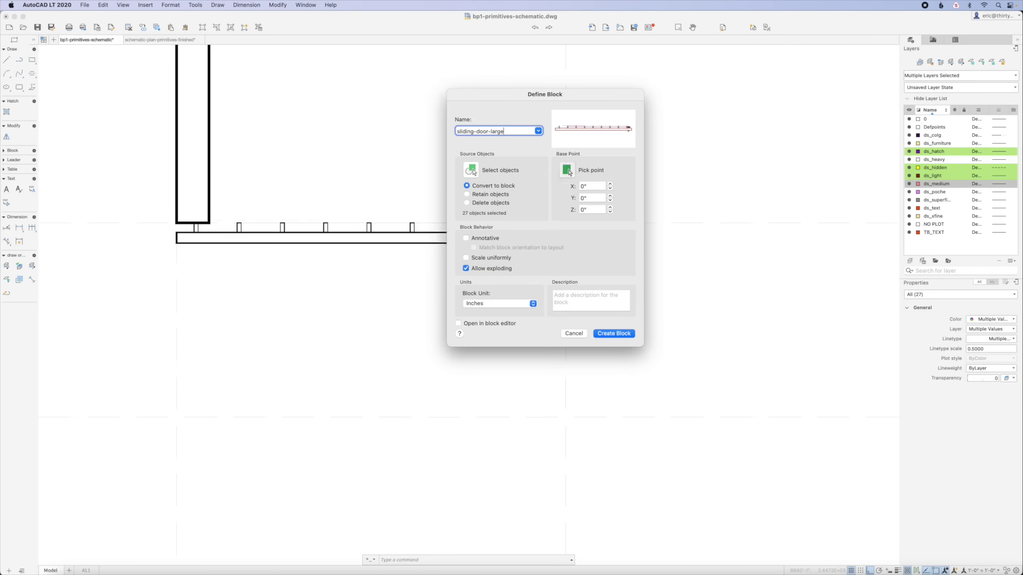
Step: Create the block sliding-door-large from the door parts, with its base point at the wall's lower-left corner
{"action": "left_click", "coordinate": [566, 170]}
{"action": "left_click", "coordinate": [176, 223]}
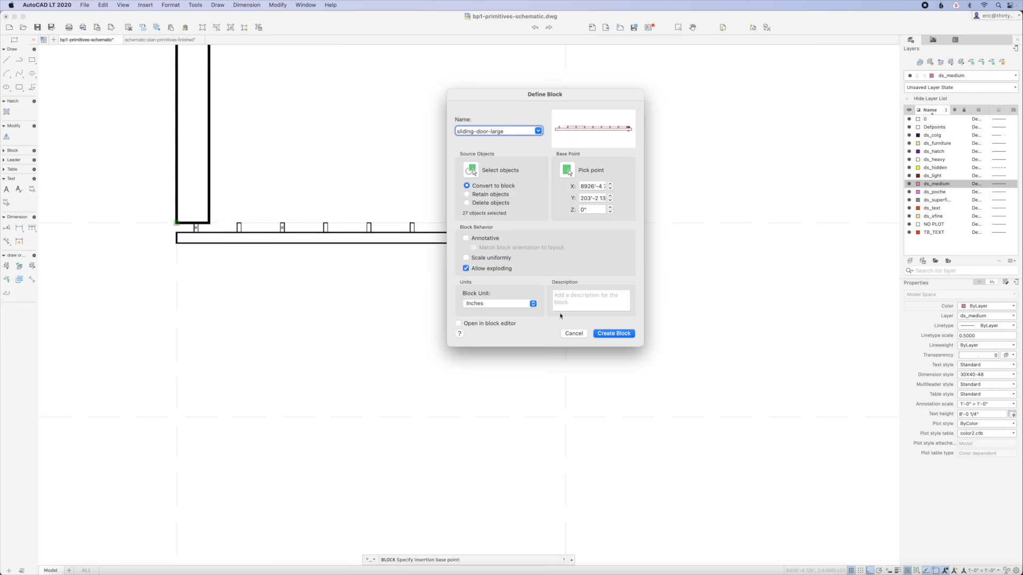
{"action": "left_click", "coordinate": [614, 333]}
Step: Mirror the sliding door block across the vertical grid line at its right end, keeping the original
{"action": "left_click", "coordinate": [441, 229]}
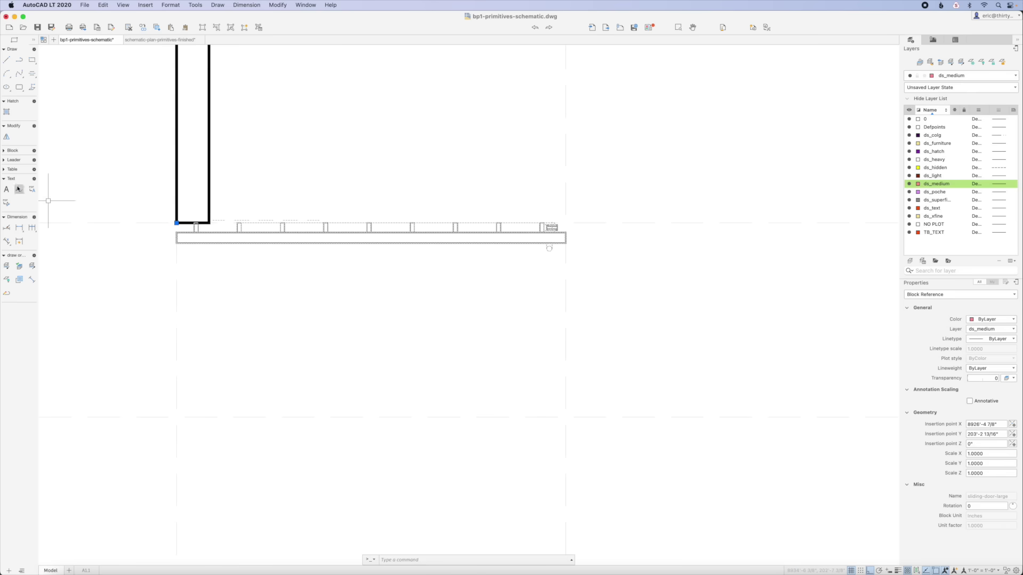
{"action": "left_click", "coordinate": [5, 137]}
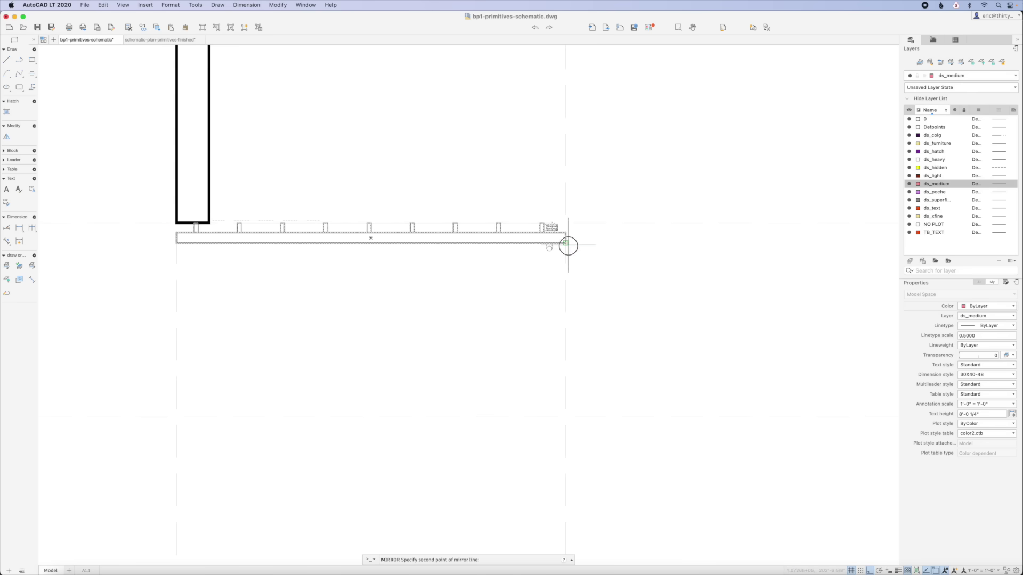
{"action": "left_click", "coordinate": [592, 325]}
{"action": "key", "text": "Return"}
{"action": "scroll", "coordinate": [541, 290], "scroll_direction": "down", "scroll_amount": 5}
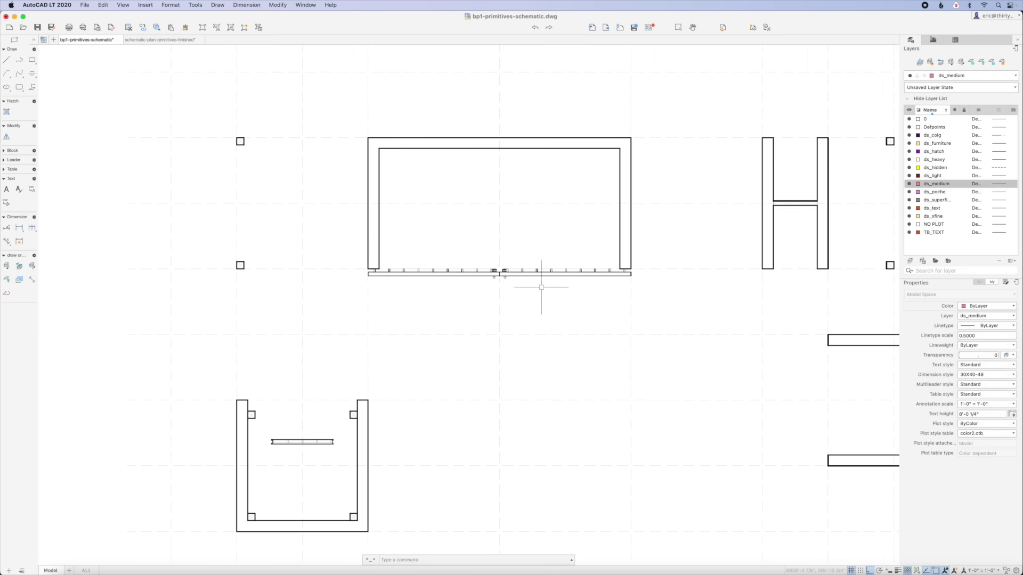
Step: Move the mirrored sliding door into the bay between the wide room's right wall and the H-shaped walls
{"action": "left_click", "coordinate": [584, 276]}
{"action": "scroll", "coordinate": [640, 288], "scroll_direction": "up", "scroll_amount": 5}
{"action": "type", "text": "m"}
{"action": "key", "text": "Return"}
{"action": "left_click", "coordinate": [619, 261]}
{"action": "scroll", "coordinate": [463, 260], "scroll_direction": "down", "scroll_amount": 2}
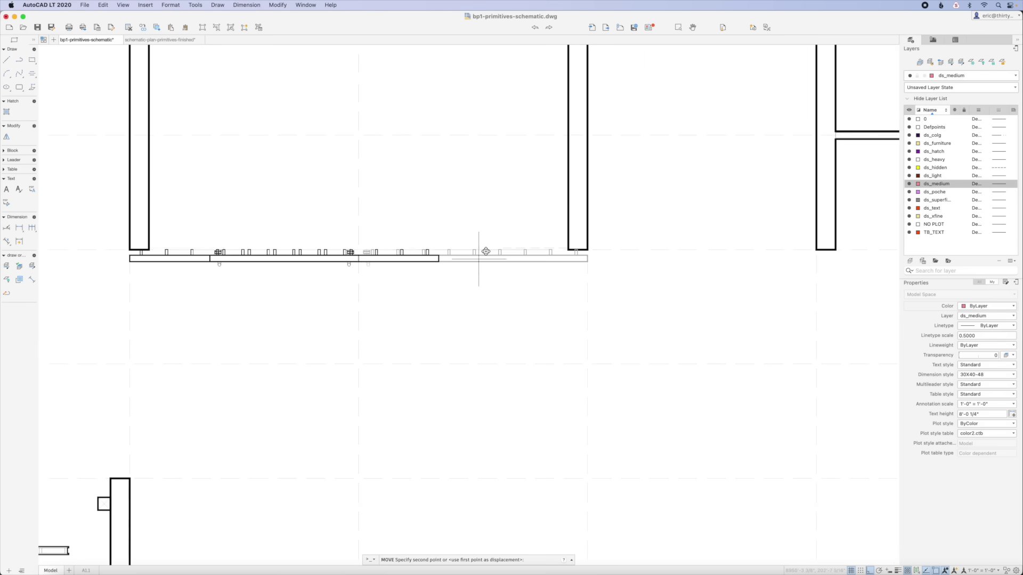
{"action": "left_click", "coordinate": [820, 258]}
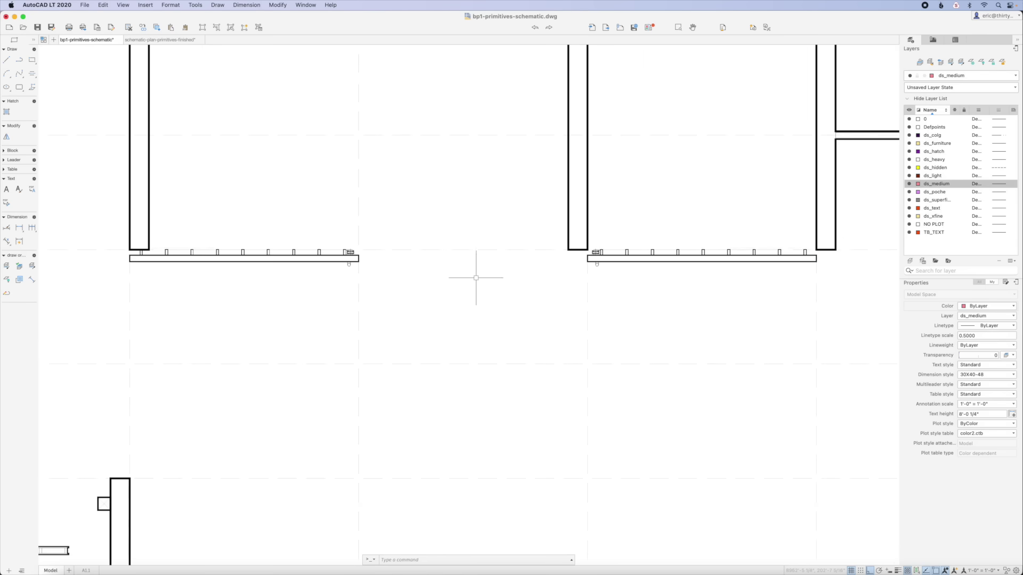
Step: Hatch the two curved door tracks beside the pair of horizontal walls on ds_superfine
{"action": "scroll", "coordinate": [476, 278], "scroll_direction": "down", "scroll_amount": 5}
{"action": "scroll", "coordinate": [592, 286], "scroll_direction": "up", "scroll_amount": 3}
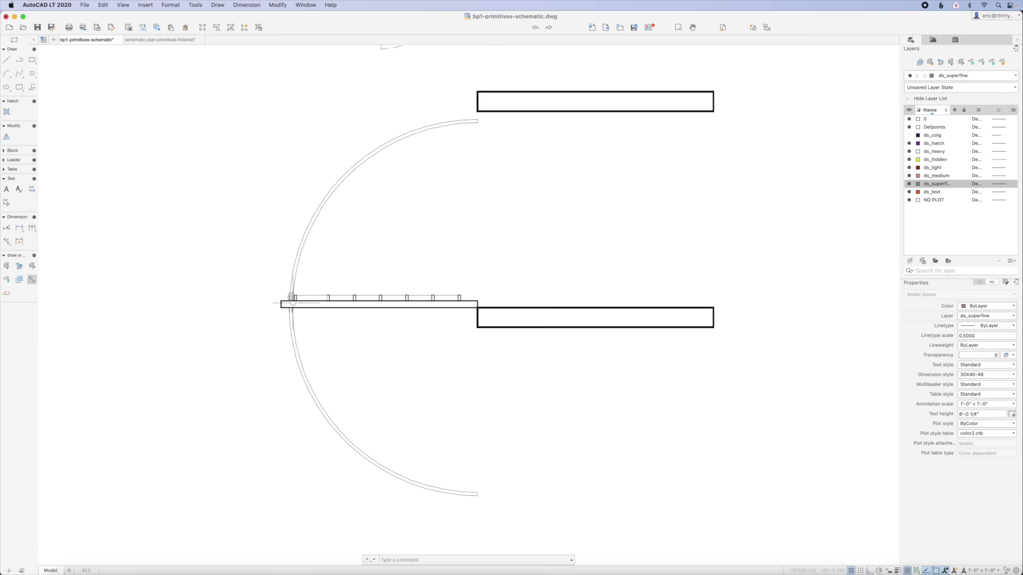
{"action": "left_click", "coordinate": [7, 112]}
{"action": "left_click", "coordinate": [426, 109]}
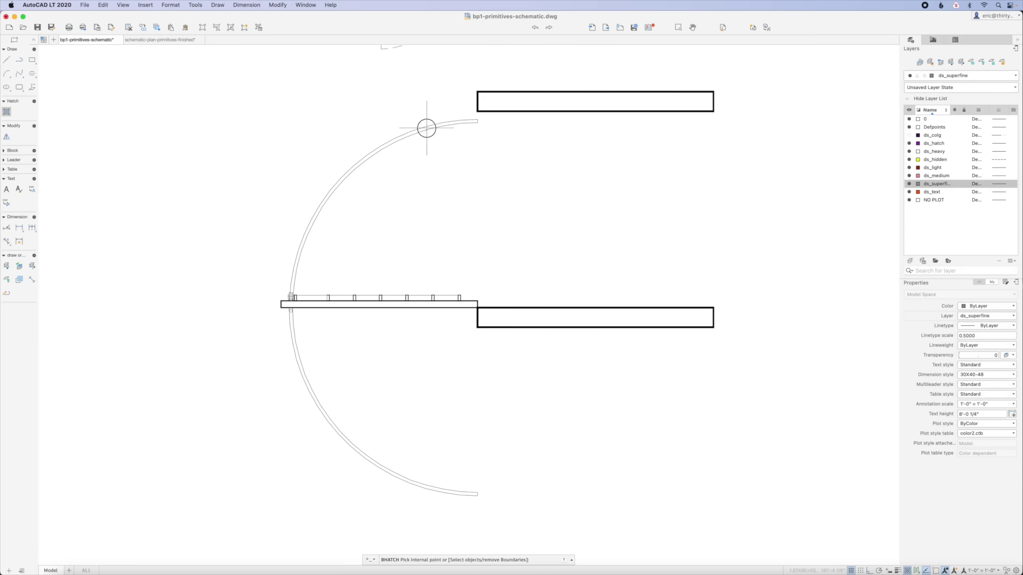
{"action": "left_click", "coordinate": [304, 366]}
{"action": "key", "text": "Return"}
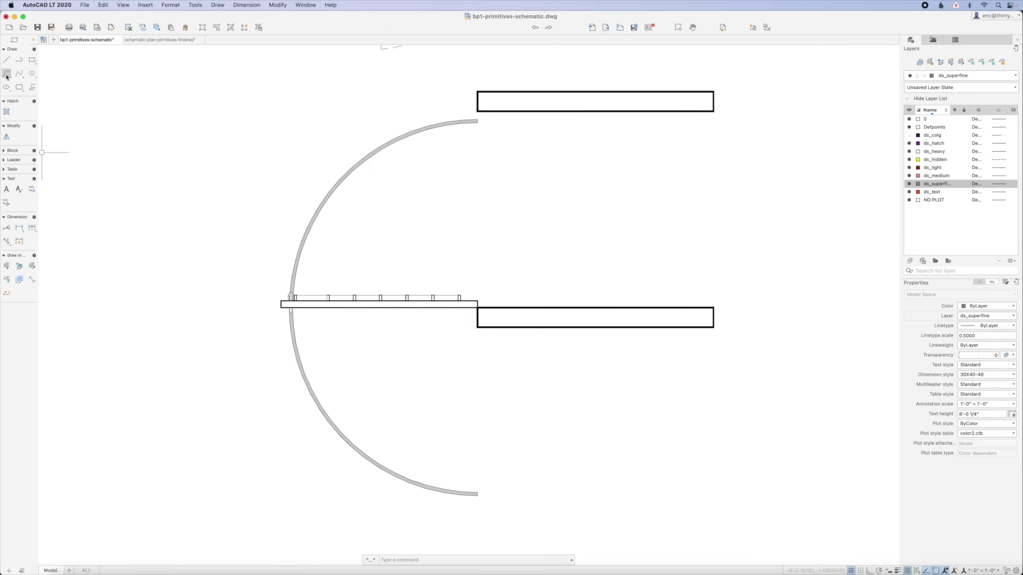
Step: Try to rotate the door on the curved tracks about the upper-left corner of the adjoining lower wall
{"action": "type", "text": "ro"}
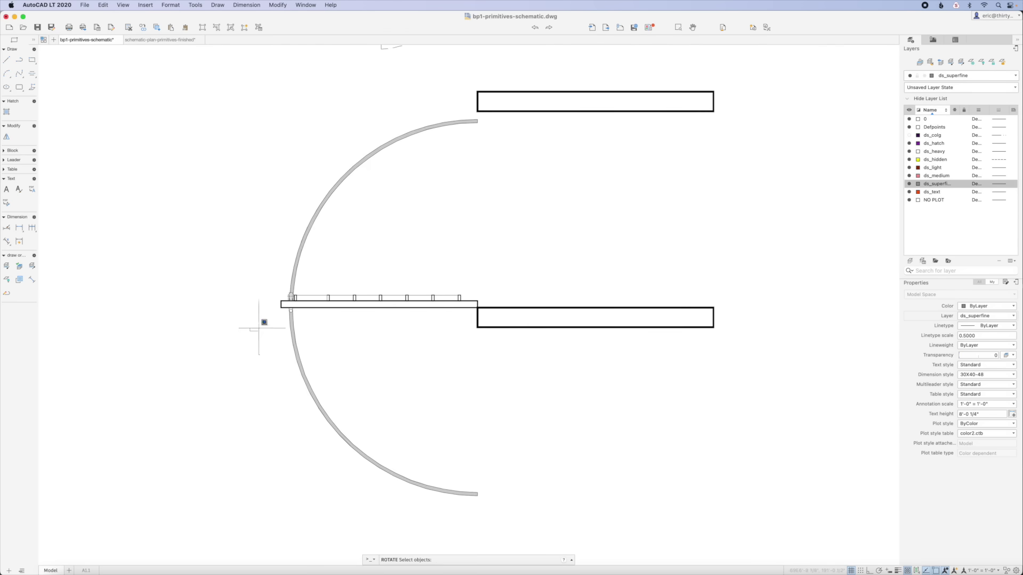
{"action": "left_click", "coordinate": [513, 236]}
{"action": "key", "text": "Return"}
{"action": "left_click", "coordinate": [477, 308]}
{"action": "key", "text": "F8"}
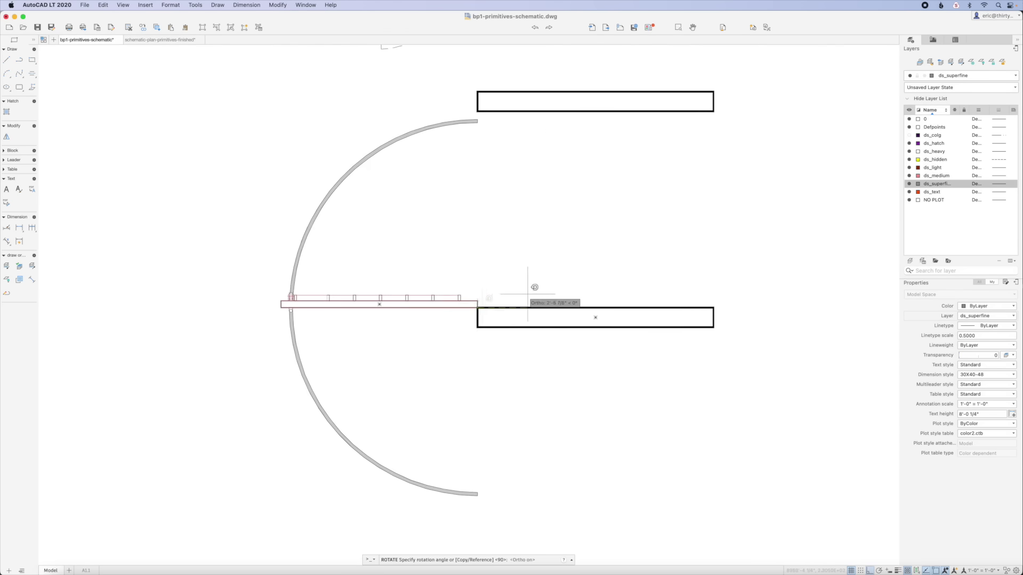
{"action": "key", "text": "F8"}
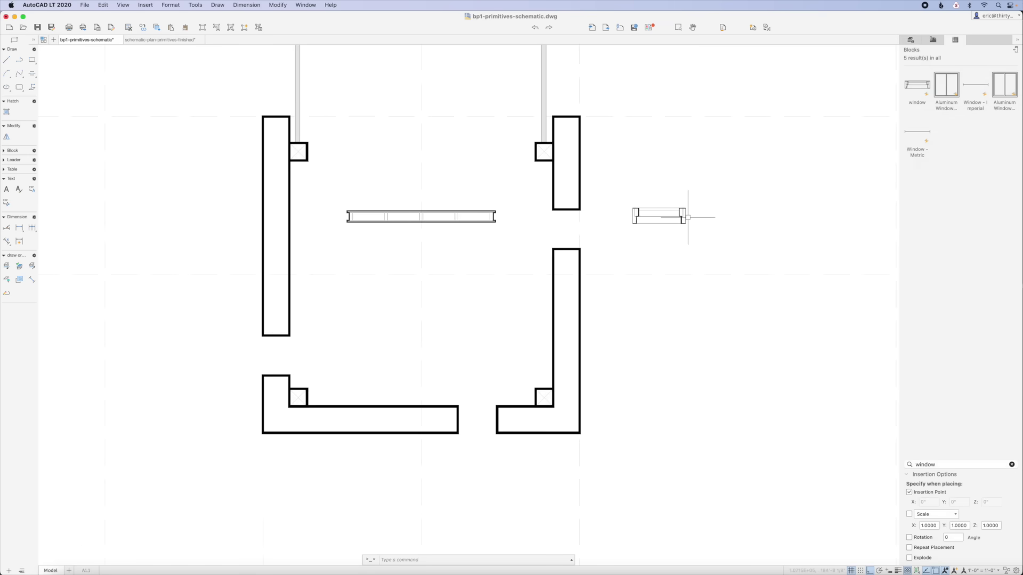
Step: Open the window block in the Block Editor, examine its geometry and distance parameter, and close the editor
{"action": "scroll", "coordinate": [688, 217], "scroll_direction": "up", "scroll_amount": 5}
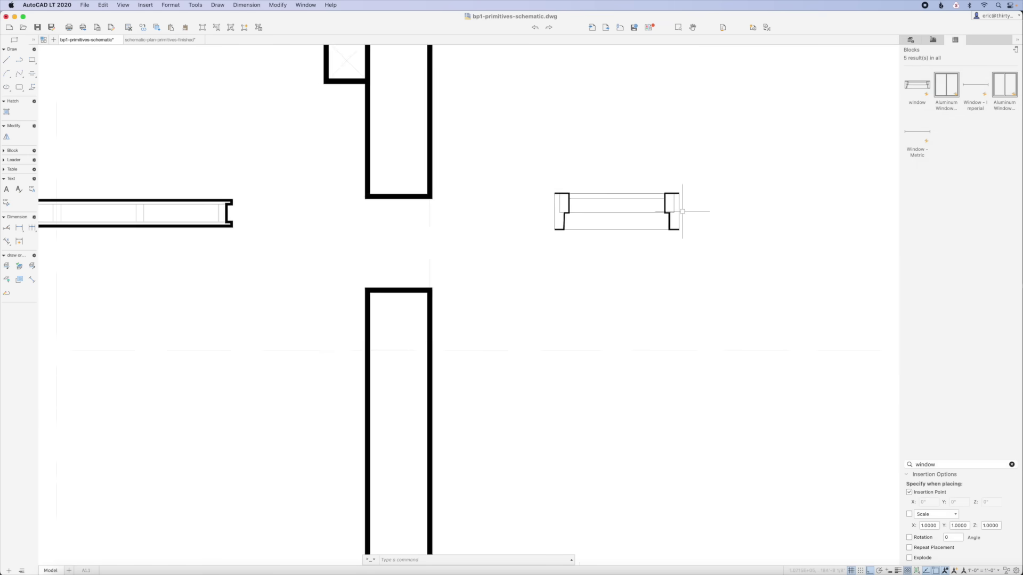
{"action": "double_click", "coordinate": [621, 190]}
{"action": "key", "text": "Escape"}
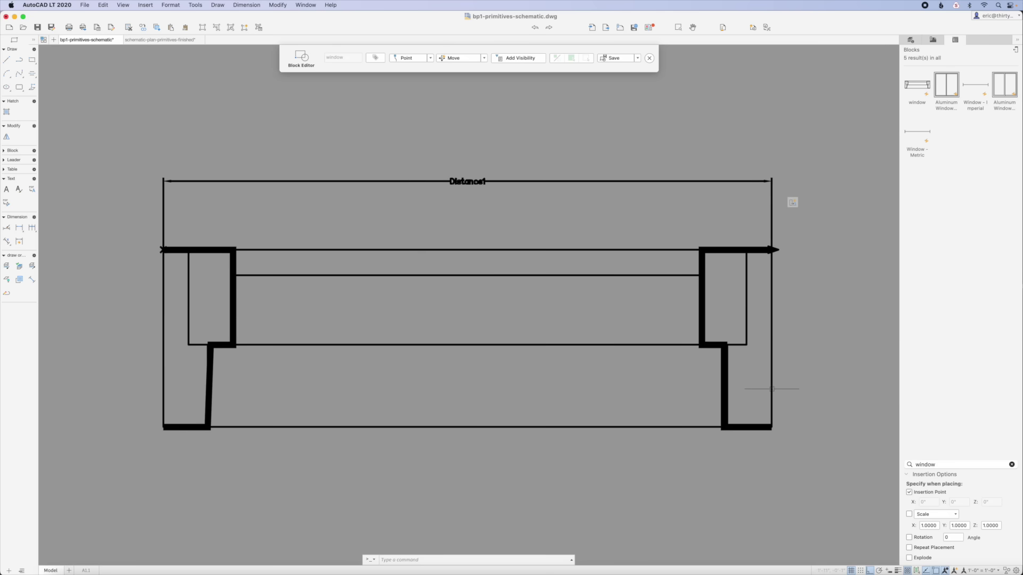
{"action": "left_click", "coordinate": [771, 389]}
{"action": "key", "text": "Escape"}
{"action": "left_click", "coordinate": [650, 59]}
Step: Rotate the window block to a vertical orientation to match the wall opening
{"action": "left_click", "coordinate": [520, 195]}
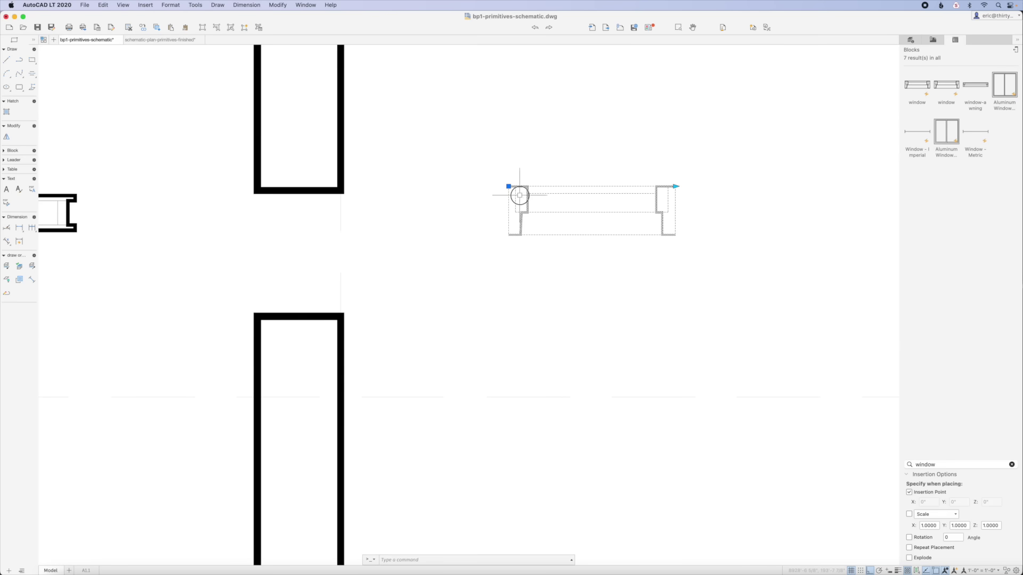
{"action": "key", "text": "Return"}
{"action": "left_click", "coordinate": [528, 208]}
{"action": "left_click", "coordinate": [535, 306]}
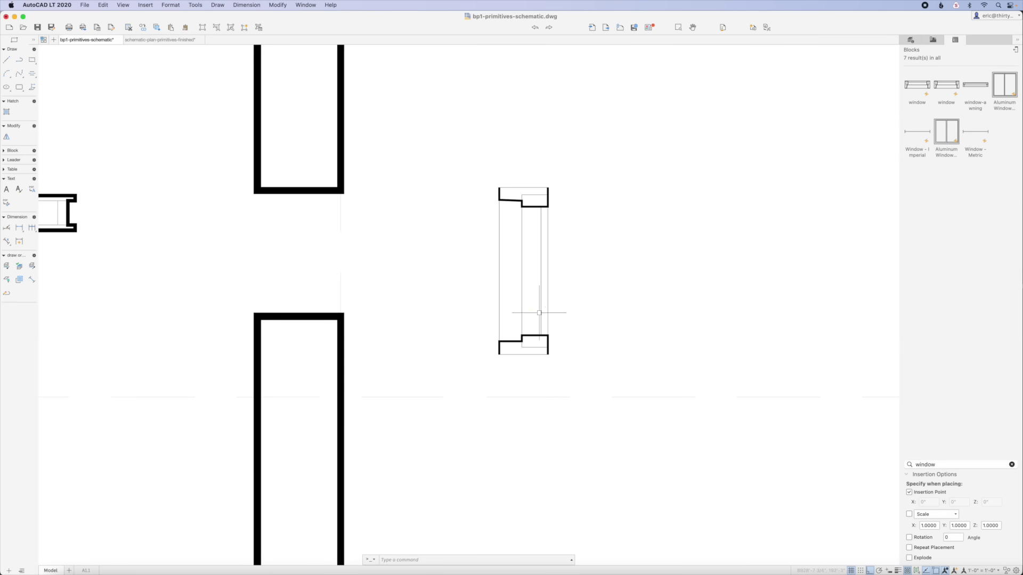
Step: Place the window block's insertion point at the opening's upper outer corner and stretch it to the opening's lower edge
{"action": "left_click", "coordinate": [559, 264]}
{"action": "left_click", "coordinate": [542, 243]}
{"action": "left_click", "coordinate": [548, 187]}
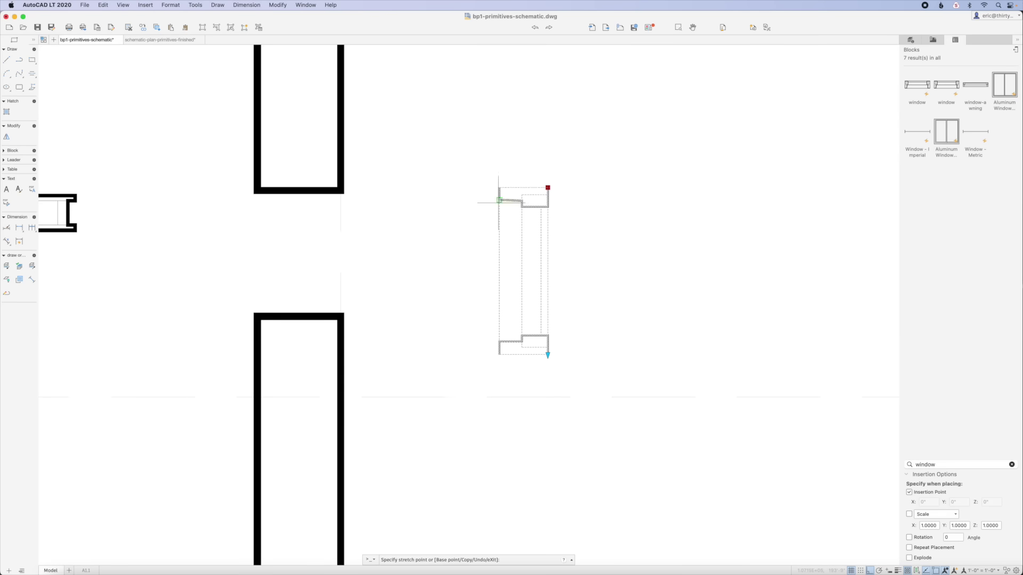
{"action": "left_click", "coordinate": [341, 190]}
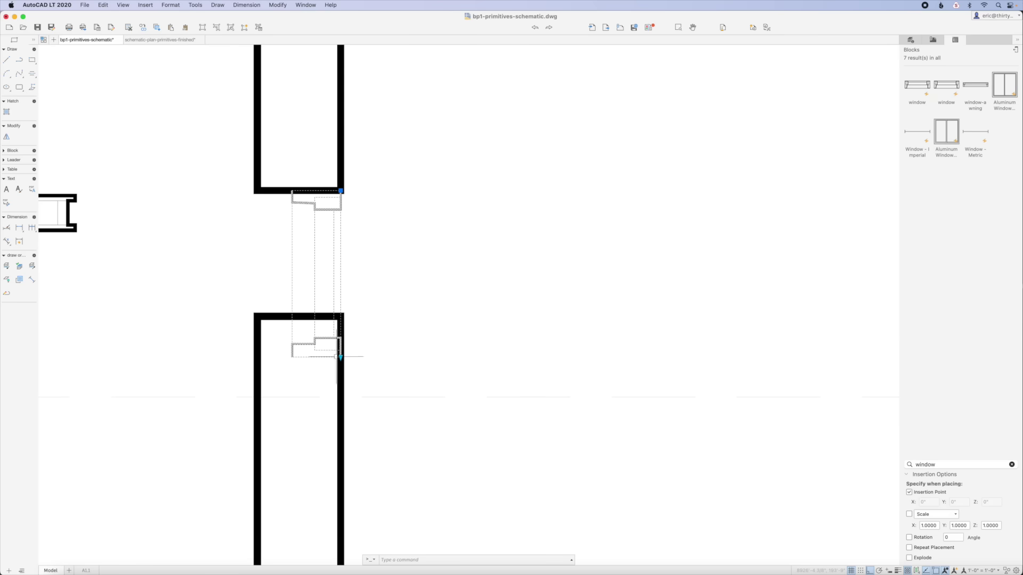
{"action": "left_click", "coordinate": [341, 316]}
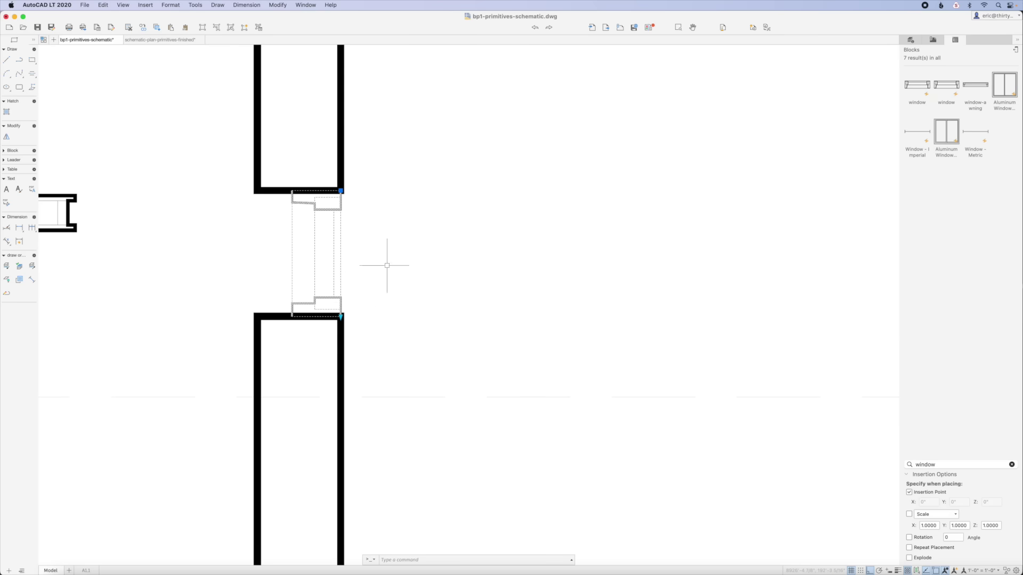
Step: Move the window block 2" inward from the wall's outer face
{"action": "type", "text": "m"}
{"action": "key", "text": "Return"}
{"action": "left_click", "coordinate": [579, 296]}
{"action": "type", "text": "2"}
Step: Draw the sill lines across the opening and a dashed window swing outline outside it on ds_hidden
{"action": "key", "text": "Return"}
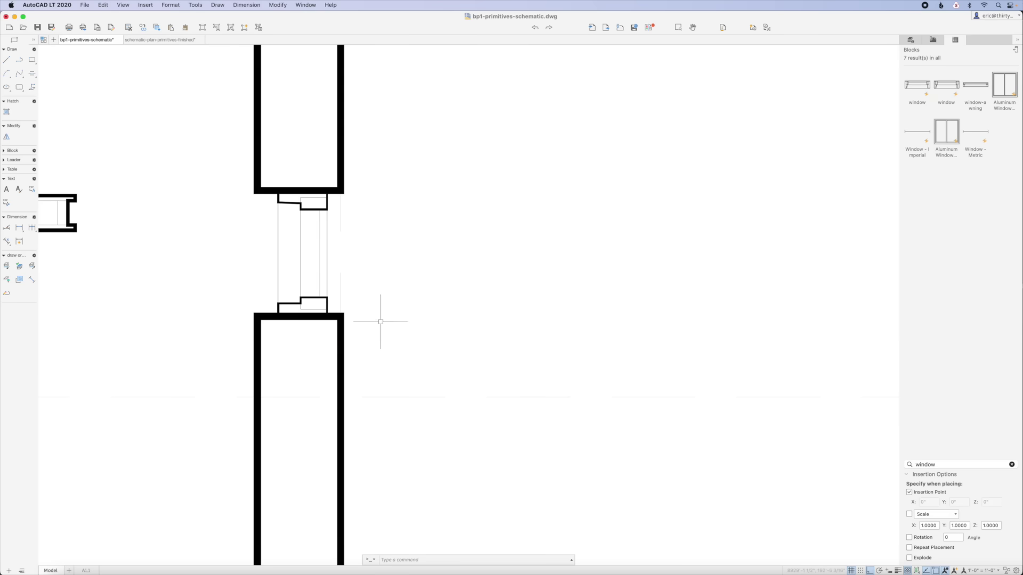
{"action": "type", "text": "l"}
{"action": "key", "text": "Return"}
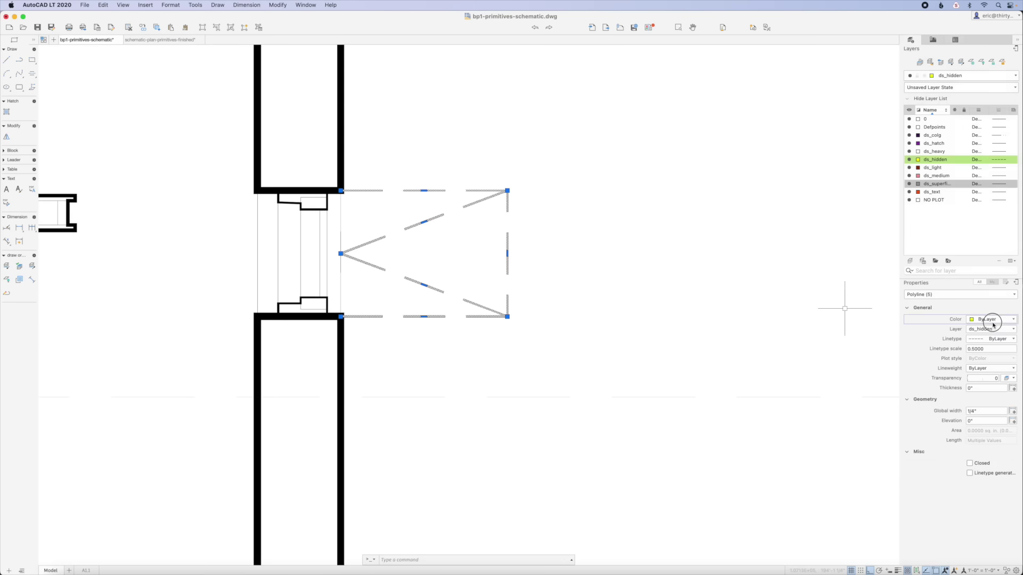
{"action": "left_click", "coordinate": [991, 323]}
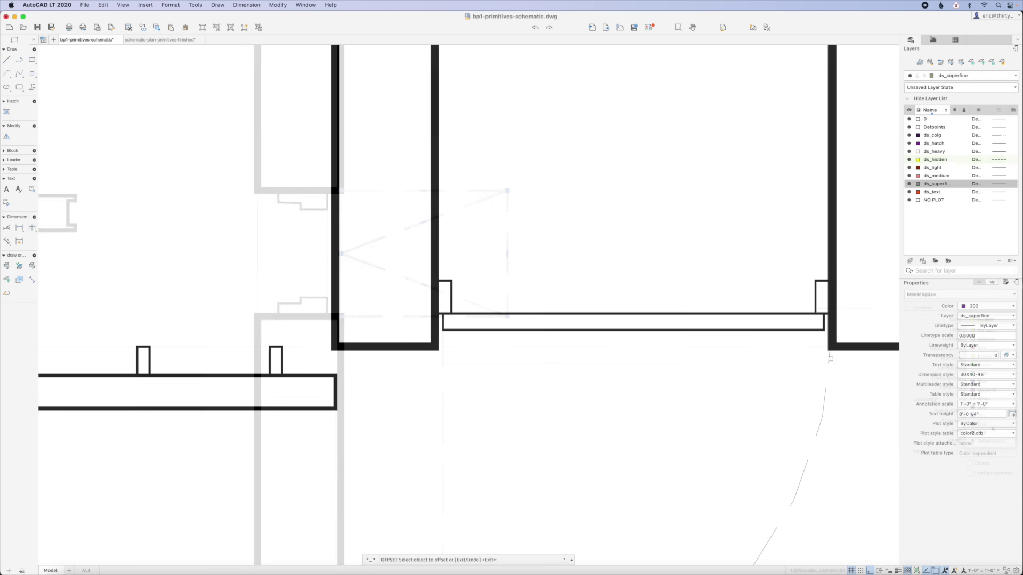
Step: Delete the extra door swing arc and trim the dashed swing lines below the H-shaped walls
{"action": "key", "text": "Escape"}
{"action": "scroll", "coordinate": [730, 260], "scroll_direction": "down", "scroll_amount": 5}
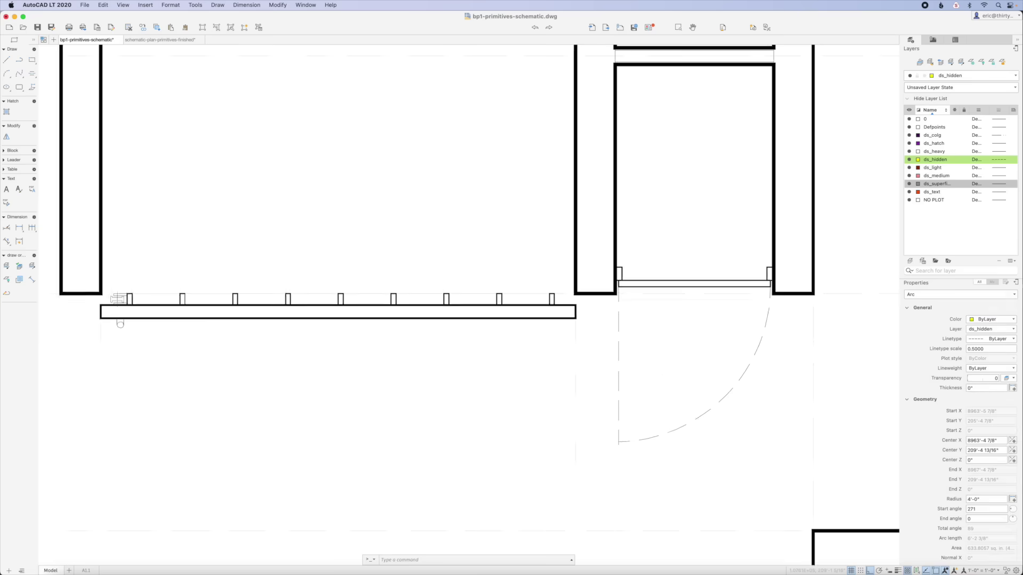
{"action": "key", "text": "Delete"}
{"action": "scroll", "coordinate": [628, 432], "scroll_direction": "up", "scroll_amount": 5}
{"action": "type", "text": "tr"}
{"action": "key", "text": "Return"}
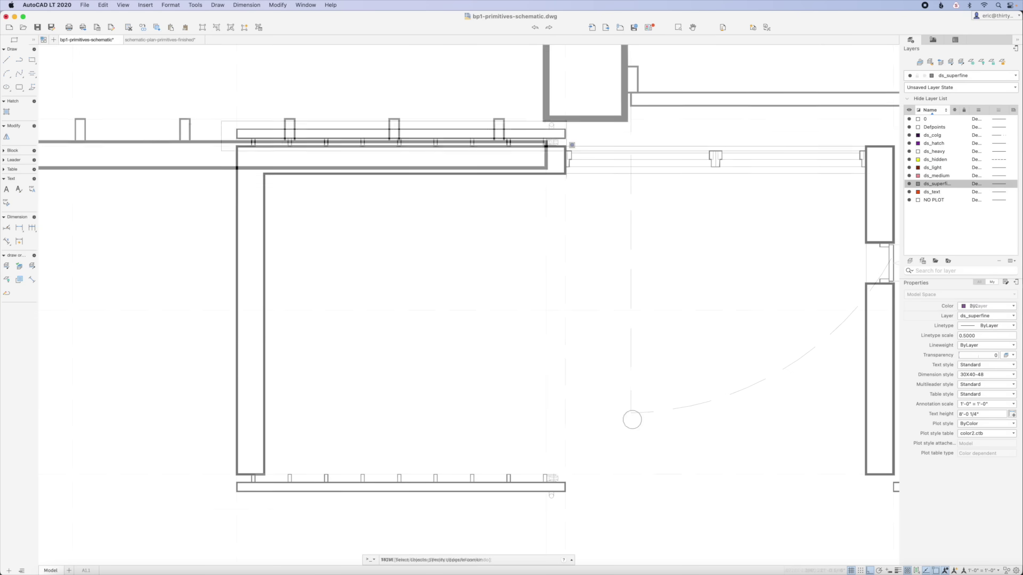
Step: Move the sliding door above the L-shaped wall one bay to the right, in front of the wide window opening
{"action": "type", "text": "m"}
{"action": "key", "text": "Return"}
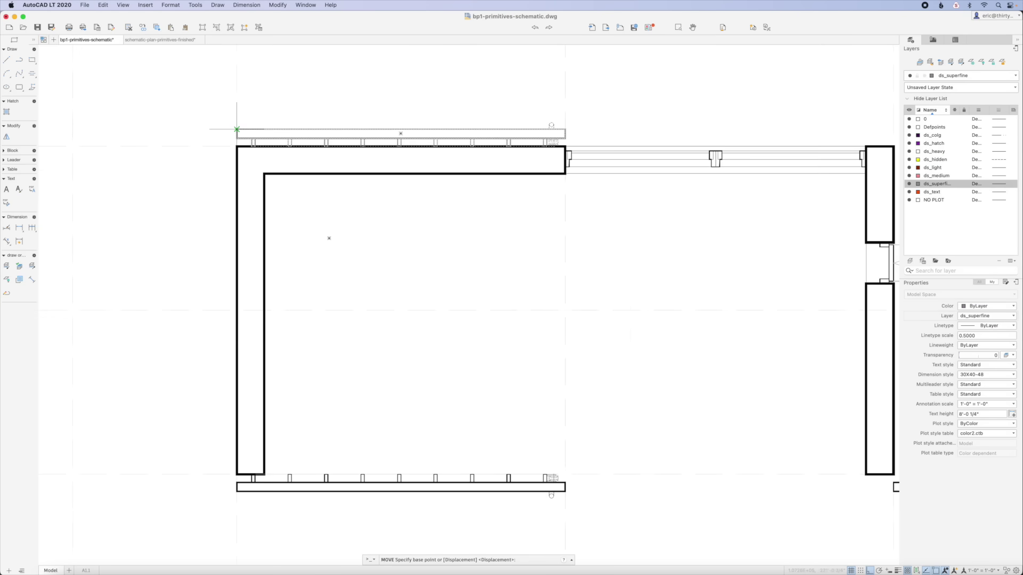
{"action": "left_click", "coordinate": [236, 129]}
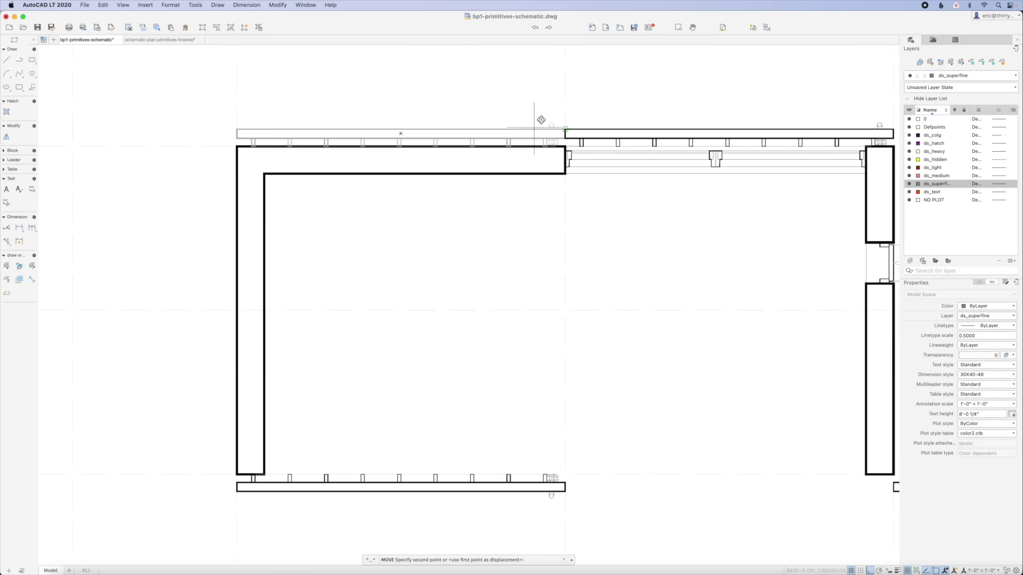
{"action": "left_click", "coordinate": [565, 129]}
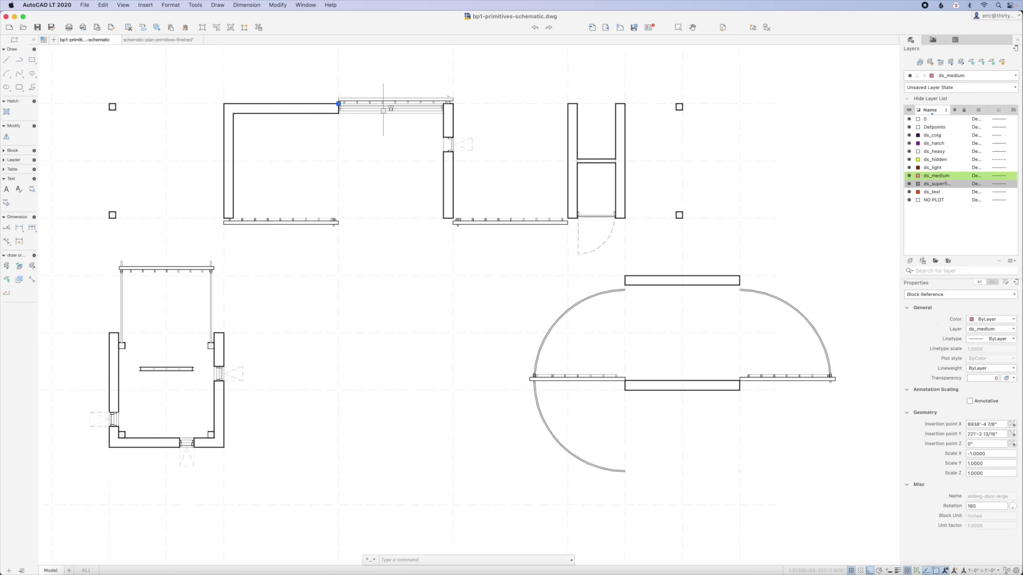
{"action": "left_click", "coordinate": [306, 221]}
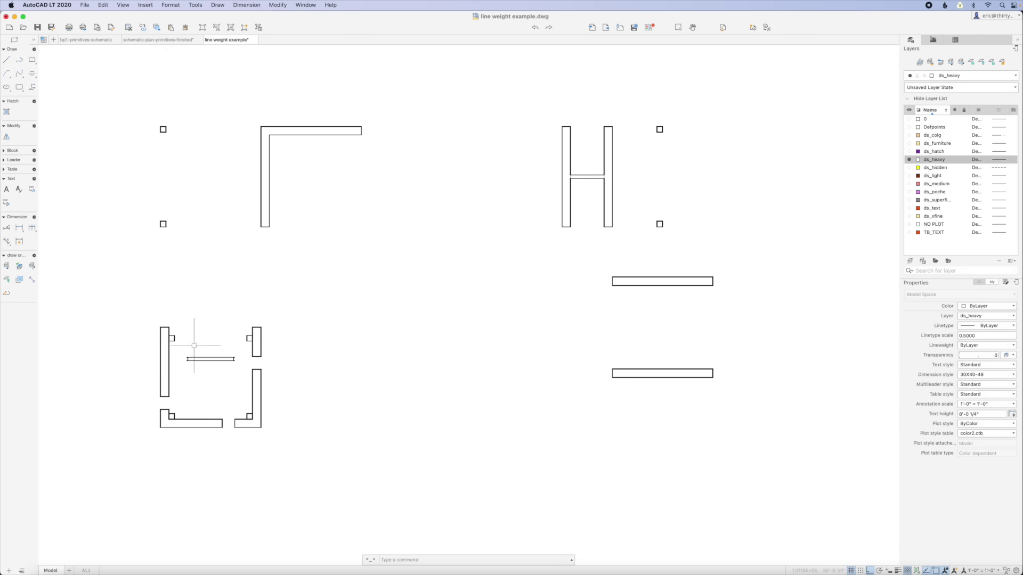
Step: Set the width of all the wall, column and partition polylines in the line weight example to 2 using PEDIT
{"action": "left_click", "coordinate": [6, 293]}
{"action": "left_click", "coordinate": [92, 97]}
{"action": "left_click", "coordinate": [803, 486]}
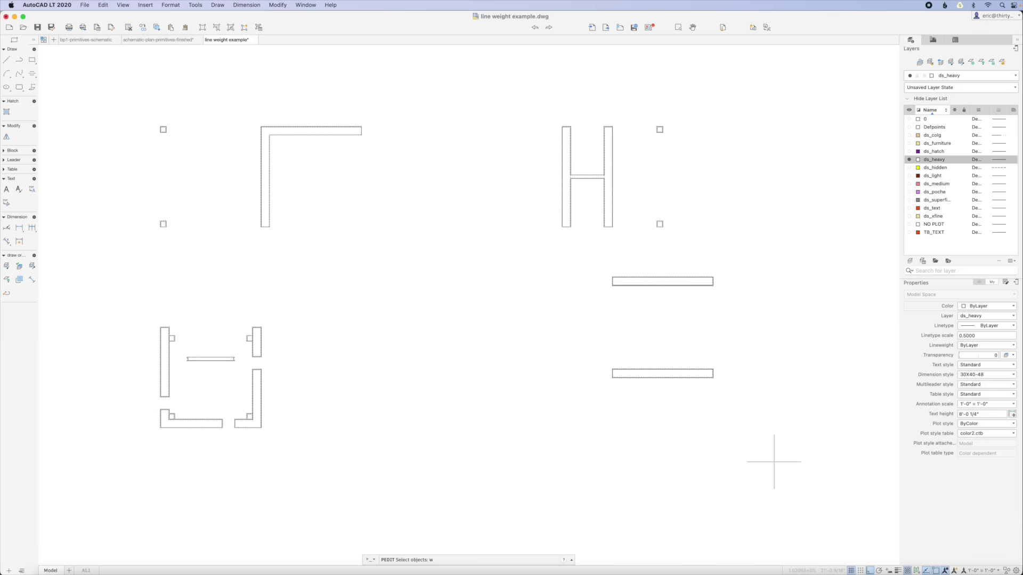
{"action": "key", "text": "Return"}
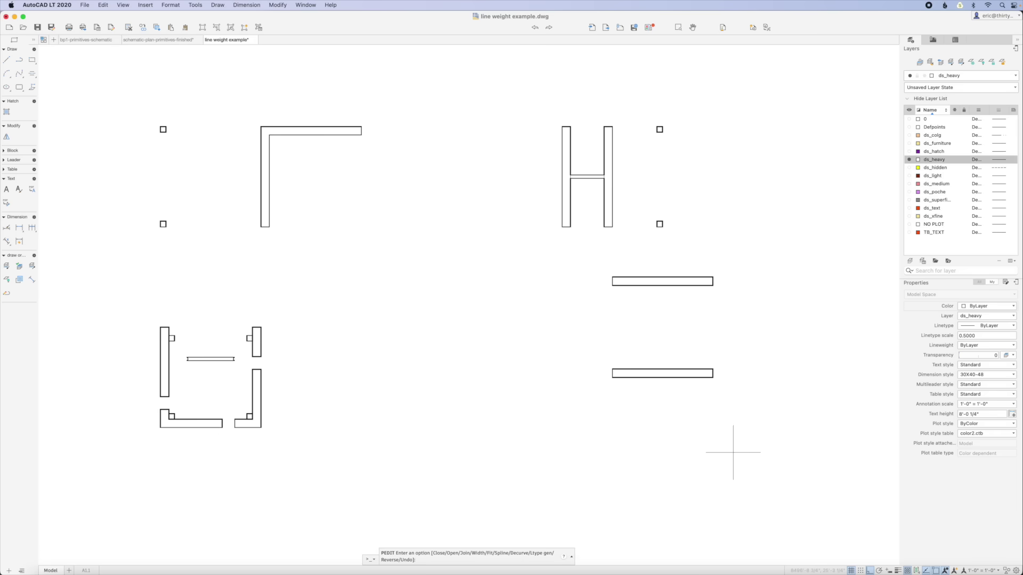
{"action": "type", "text": "w"}
{"action": "key", "text": "Return"}
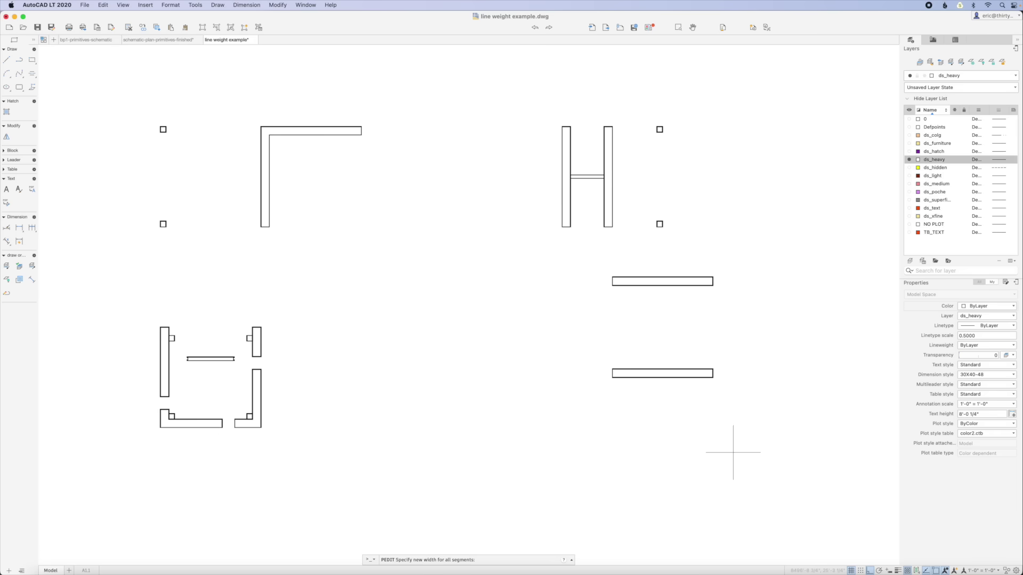
{"action": "type", "text": "2"}
{"action": "key", "text": "Return"}
Step: Try a width of 4 on the selected wall polylines and return it to 2
{"action": "type", "text": "w"}
{"action": "key", "text": "Return"}
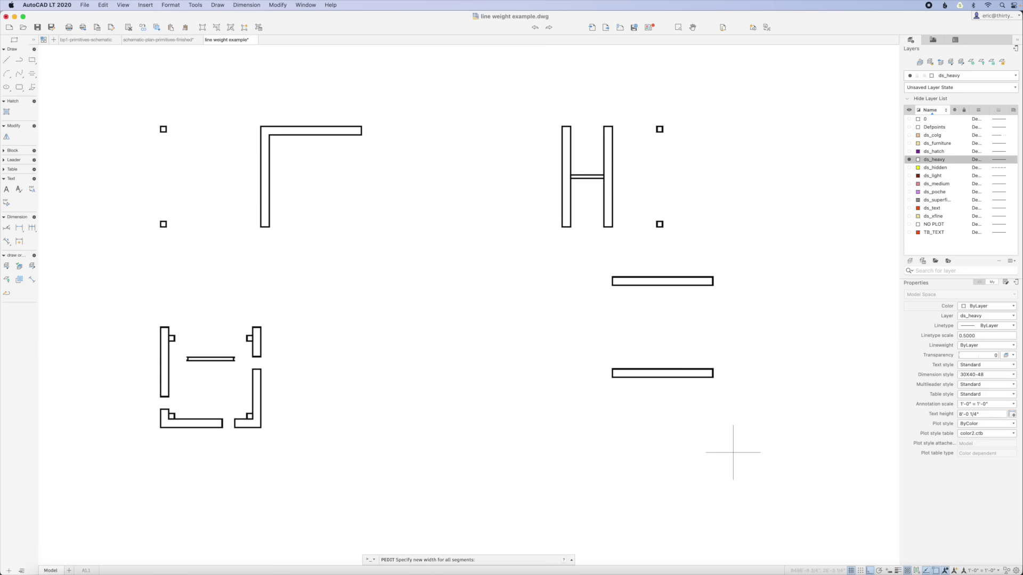
{"action": "type", "text": "4"}
{"action": "key", "text": "Return"}
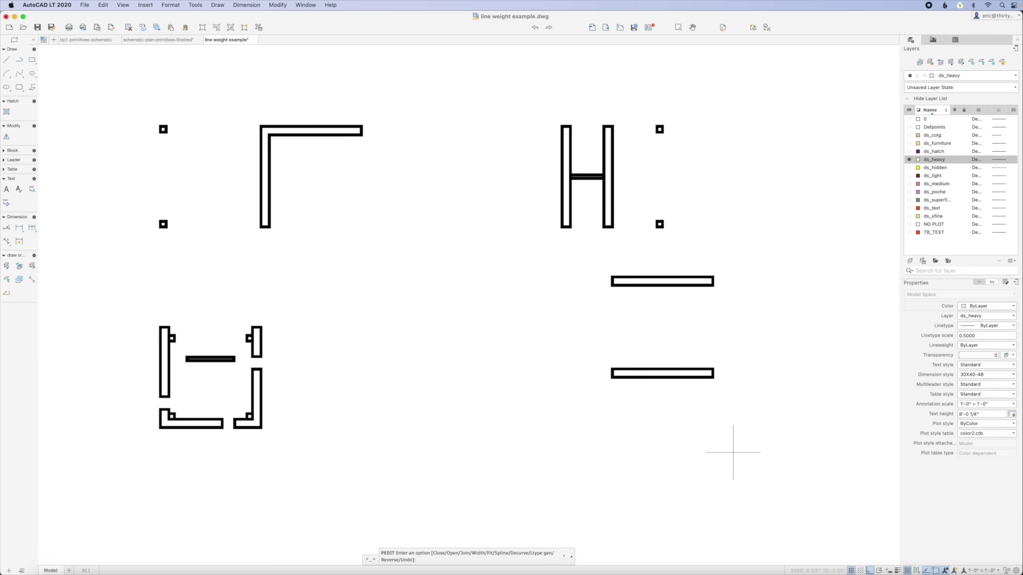
{"action": "type", "text": "w"}
{"action": "key", "text": "Return"}
{"action": "type", "text": "2"}
{"action": "key", "text": "Return"}
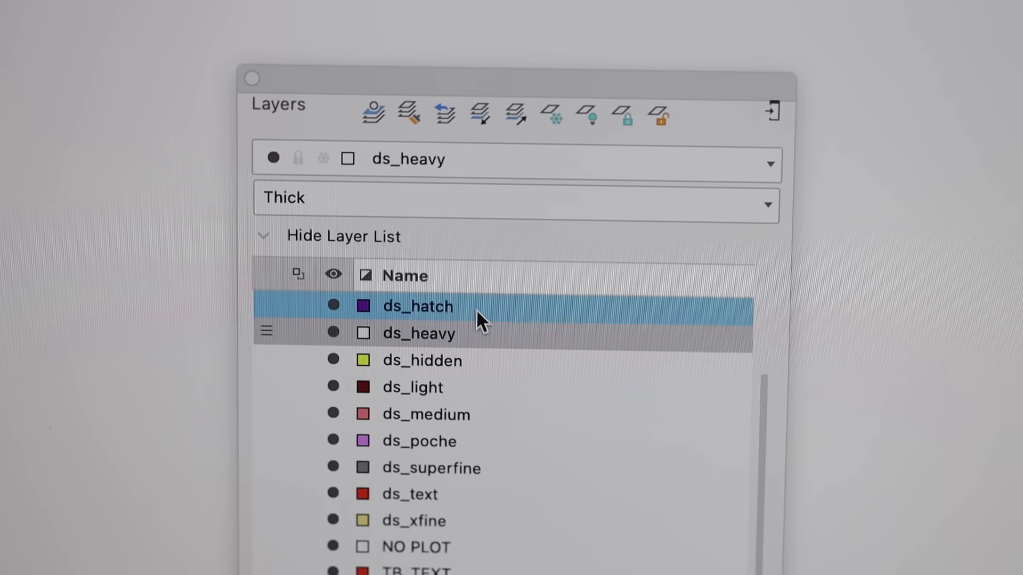
Step: Review the ds_ layers in the layer list, going down from ds_hatch past ds_hidden and ds_text
{"action": "left_click", "coordinate": [478, 338]}
{"action": "key", "text": "Down"}
{"action": "key", "text": "Down"}
{"action": "key", "text": "Down"}
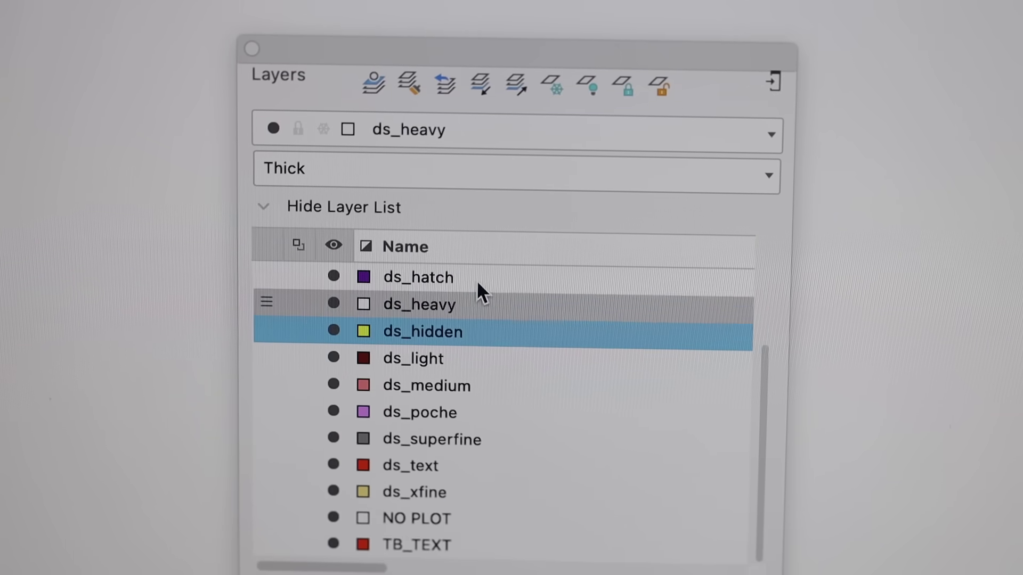
{"action": "key", "text": "Down"}
{"action": "key", "text": "Down"}
{"action": "key", "text": "Down"}
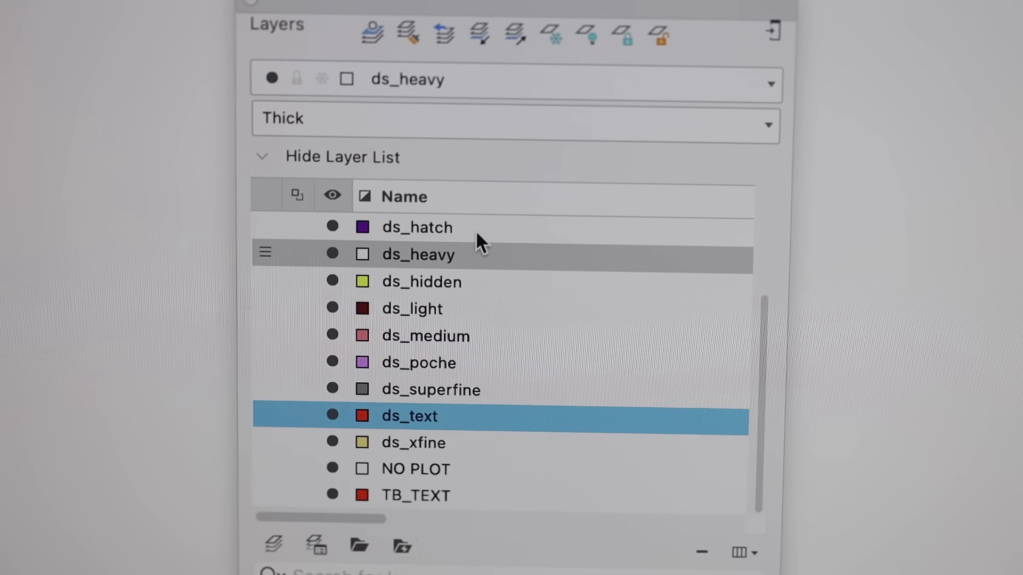
{"action": "key", "text": "Down"}
{"action": "key", "text": "Down"}
{"action": "key", "text": "Down"}
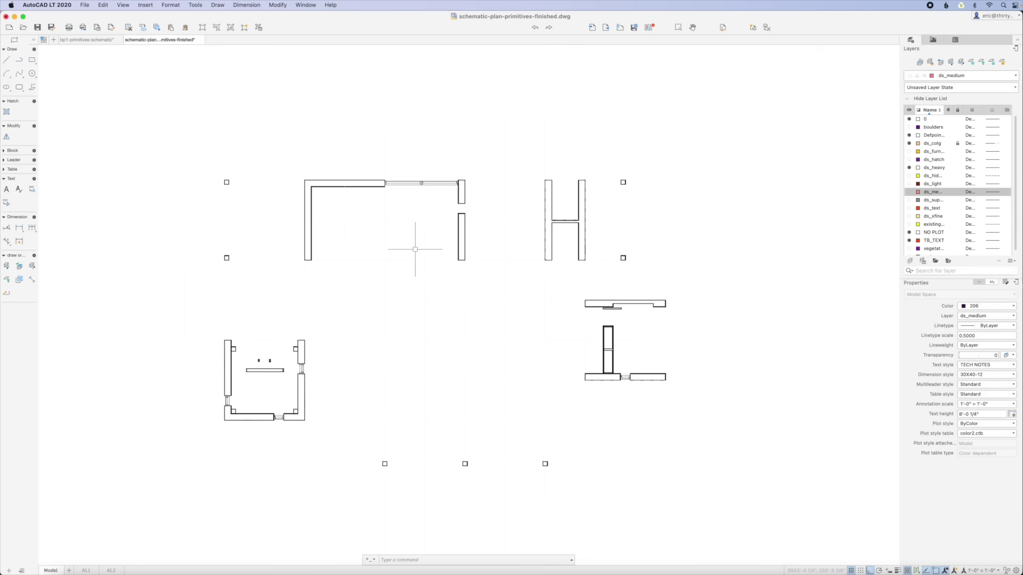
Step: Undo the layer isolation in the finished schematic plan
{"action": "key", "text": "space"}
{"action": "key", "text": "super+z"}
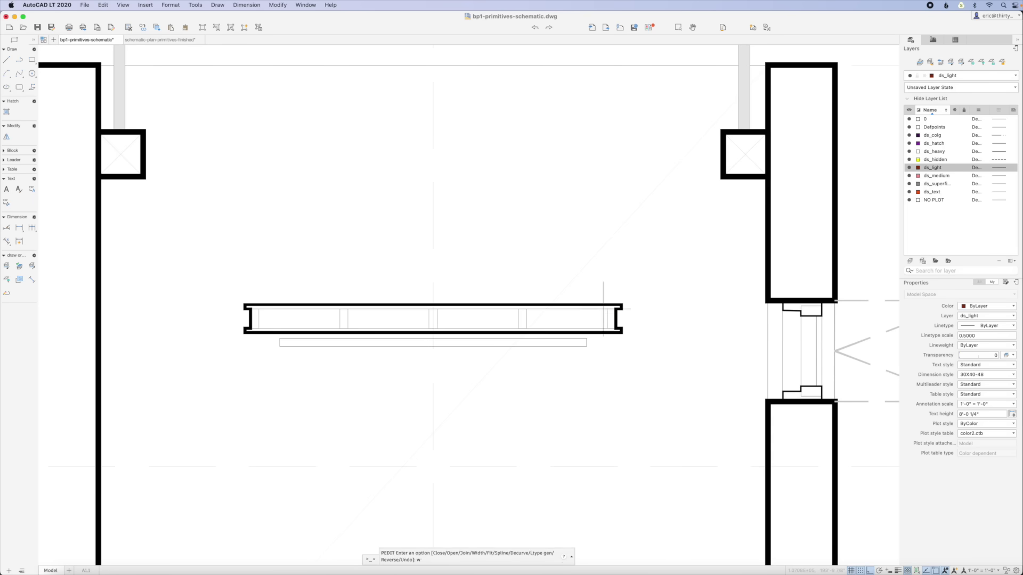
Step: Try a polyline width of 1 on the framing of the freestanding partition in the bp1-primitives-schematic drawing
{"action": "left_click", "coordinate": [604, 309]}
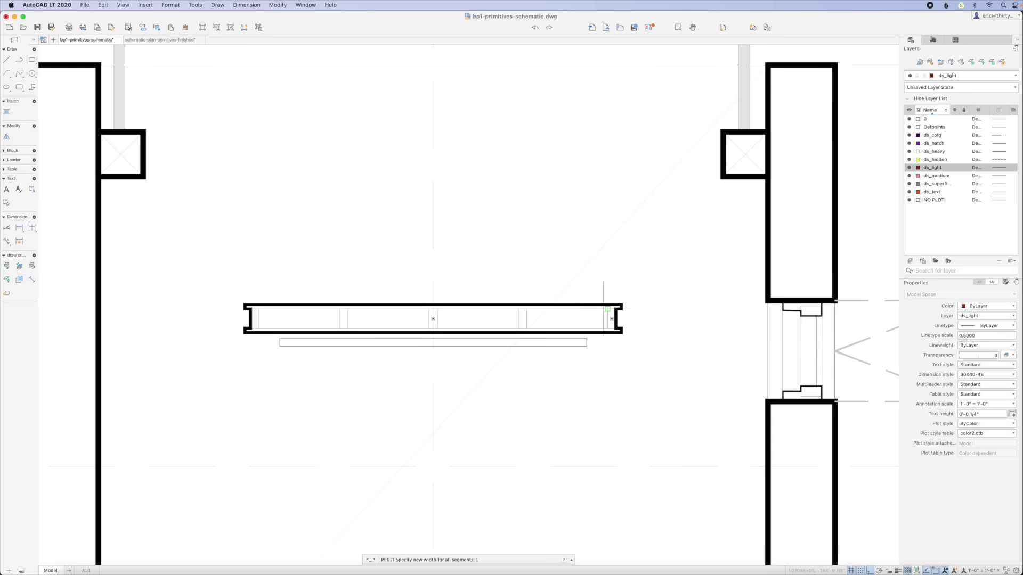
{"action": "type", "text": "w"}
{"action": "key", "text": "Return"}
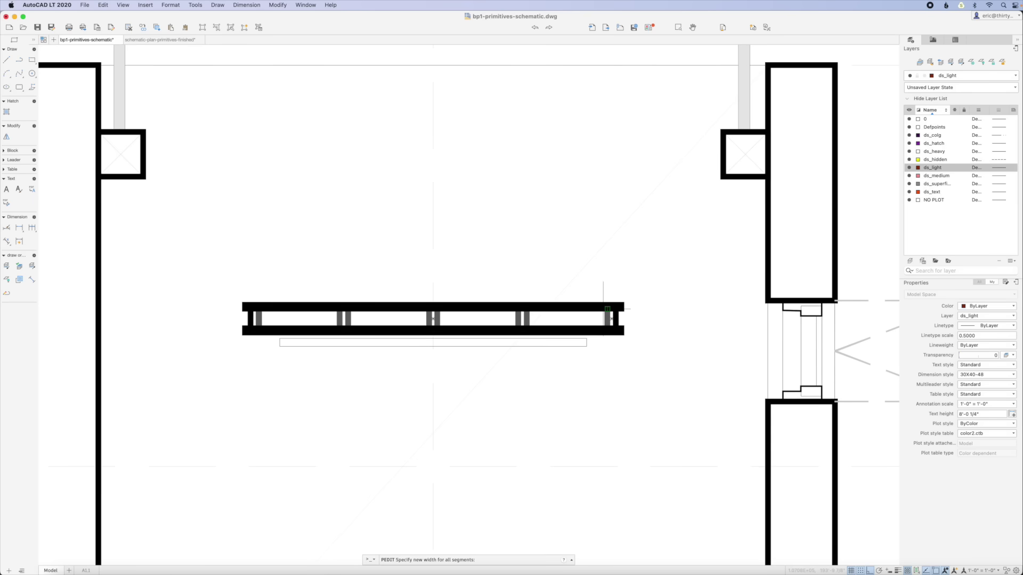
{"action": "type", "text": "1"}
{"action": "key", "text": "Return"}
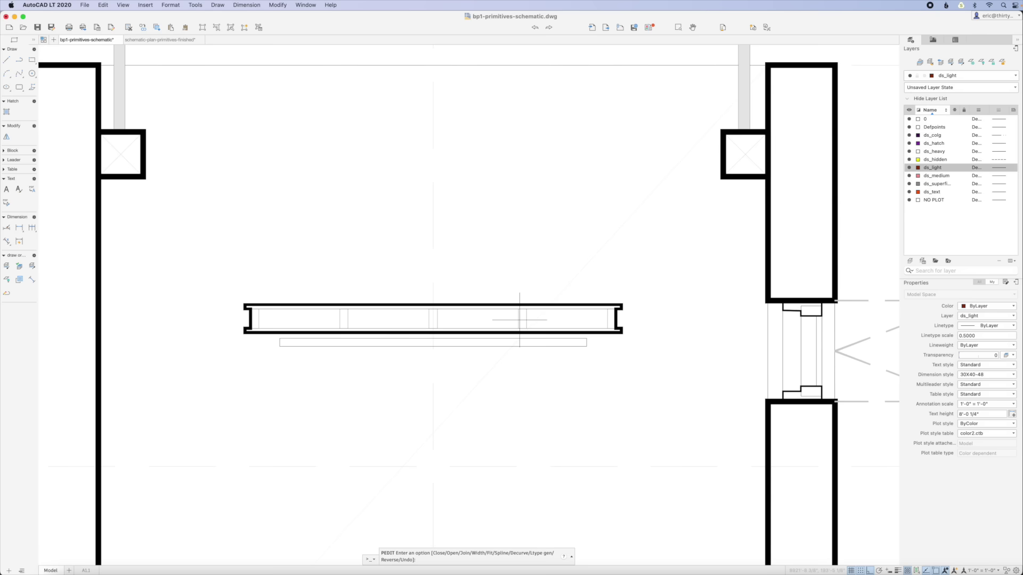
Step: Examine the freestanding partition's end stud, inner ds_superfine line and heavy outline by selecting each one
{"action": "scroll", "coordinate": [240, 327], "scroll_direction": "up", "scroll_amount": 4}
{"action": "scroll", "coordinate": [267, 324], "scroll_direction": "up", "scroll_amount": 1}
{"action": "key", "text": "Escape"}
{"action": "left_click", "coordinate": [260, 308]}
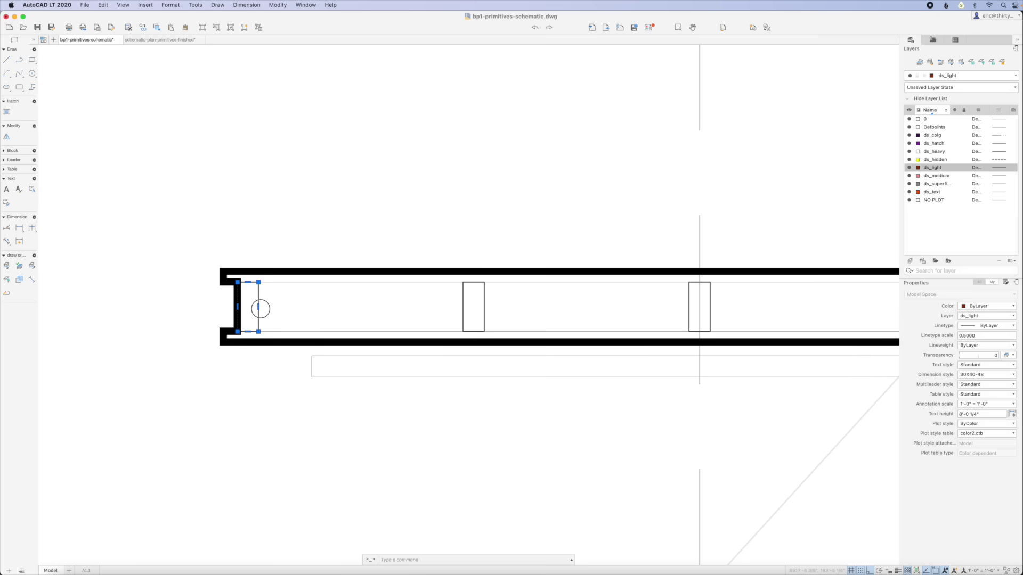
{"action": "key", "text": "Escape"}
{"action": "left_click", "coordinate": [272, 282]}
{"action": "left_click", "coordinate": [283, 271]}
{"action": "key", "text": "Escape"}
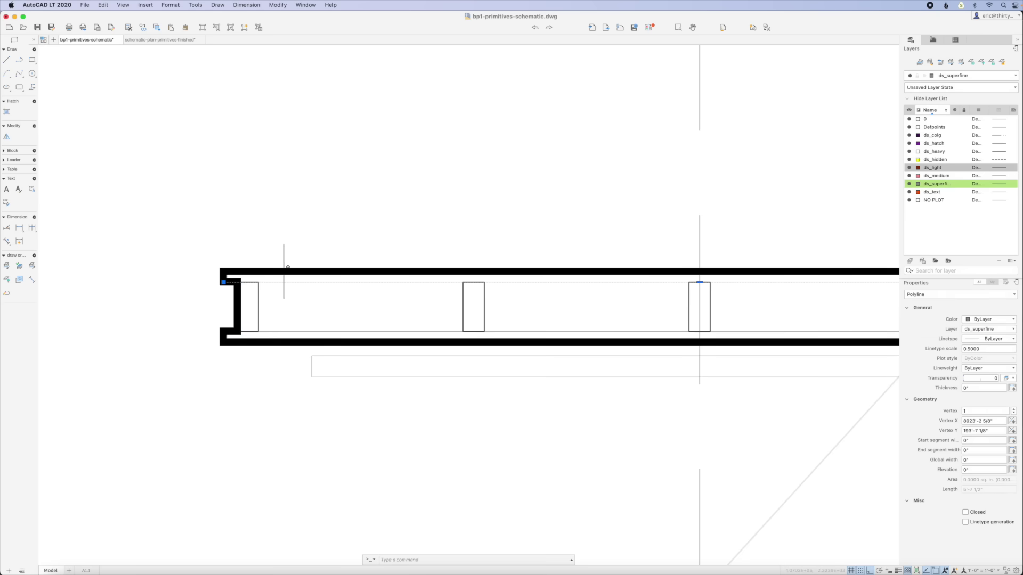
{"action": "left_click", "coordinate": [283, 269]}
{"action": "key", "text": "Escape"}
{"action": "left_click", "coordinate": [284, 270]}
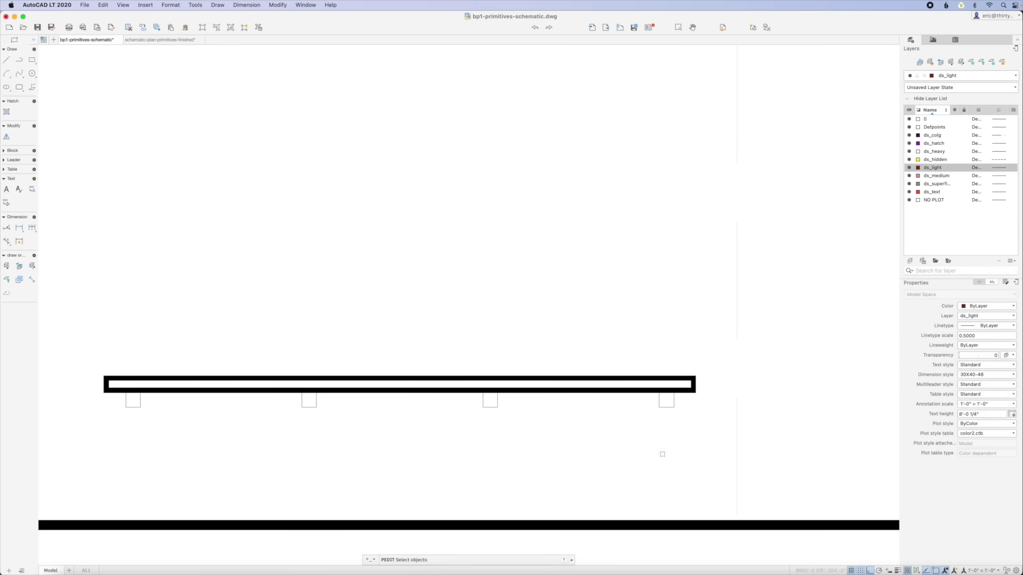
Step: Set the polyline width of the four battens under the sliding door panel to .25
{"action": "left_click", "coordinate": [692, 440]}
{"action": "left_click", "coordinate": [96, 392]}
{"action": "type", "text": "w"}
{"action": "key", "text": "Return"}
{"action": "type", "text": ".25"}
{"action": "key", "text": "Return"}
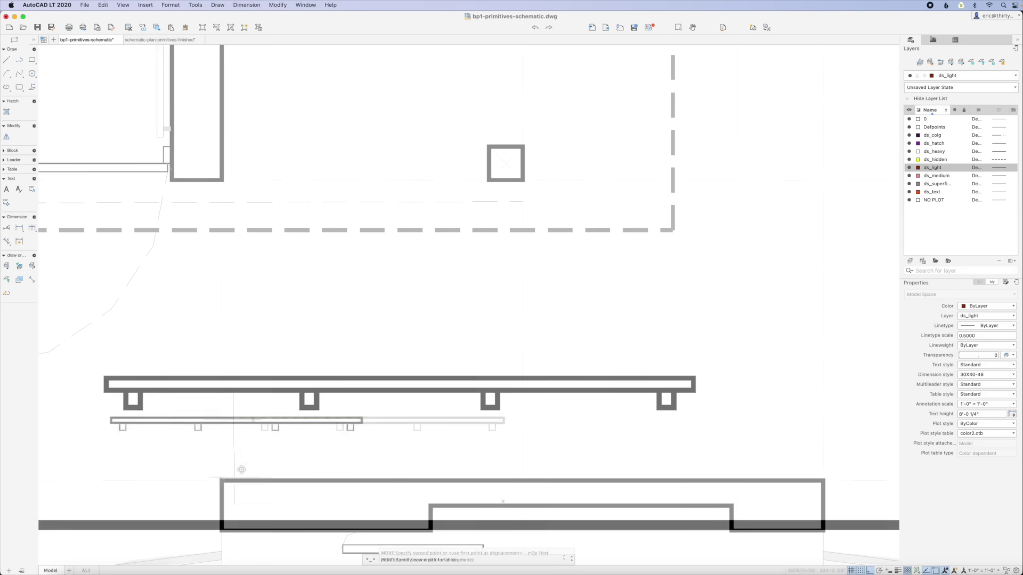
{"action": "key", "text": "Return"}
{"action": "key", "text": "Return"}
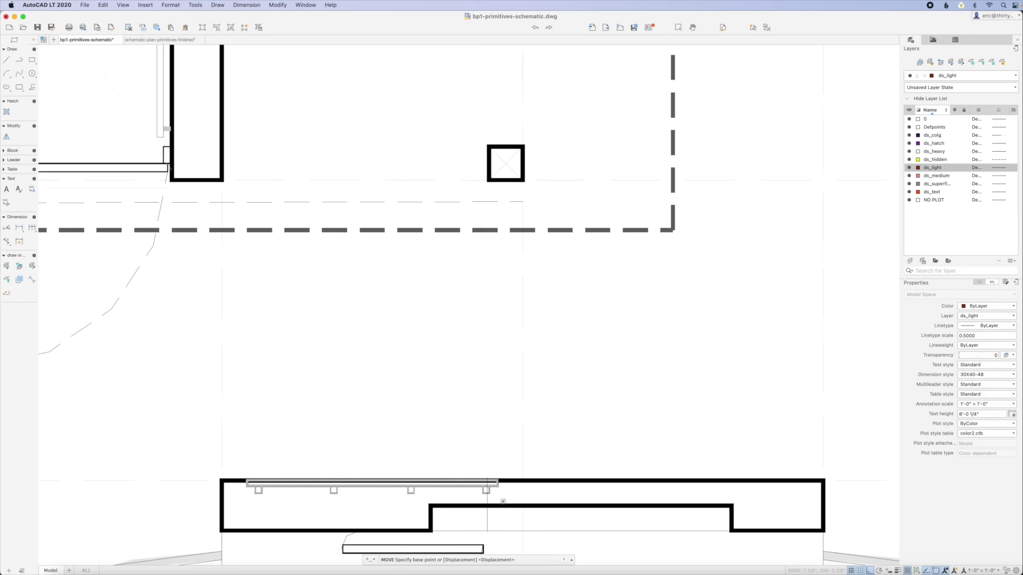
Step: Move the sliding door up so its battens sit against the outer face of the recessed wall
{"action": "left_click", "coordinate": [487, 494]}
{"action": "left_click", "coordinate": [487, 480]}
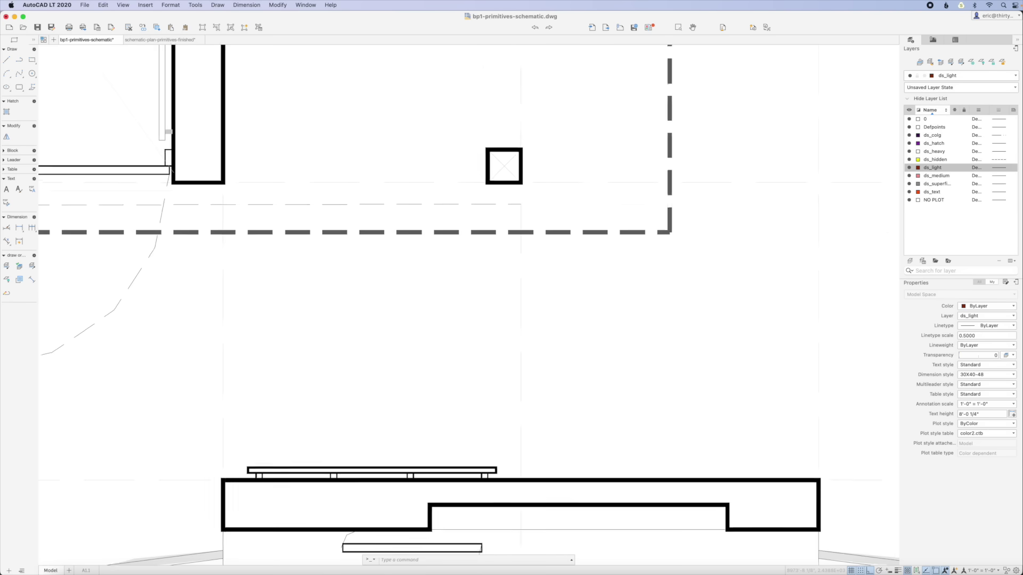
{"action": "scroll", "coordinate": [335, 426], "scroll_direction": "down", "scroll_amount": 5}
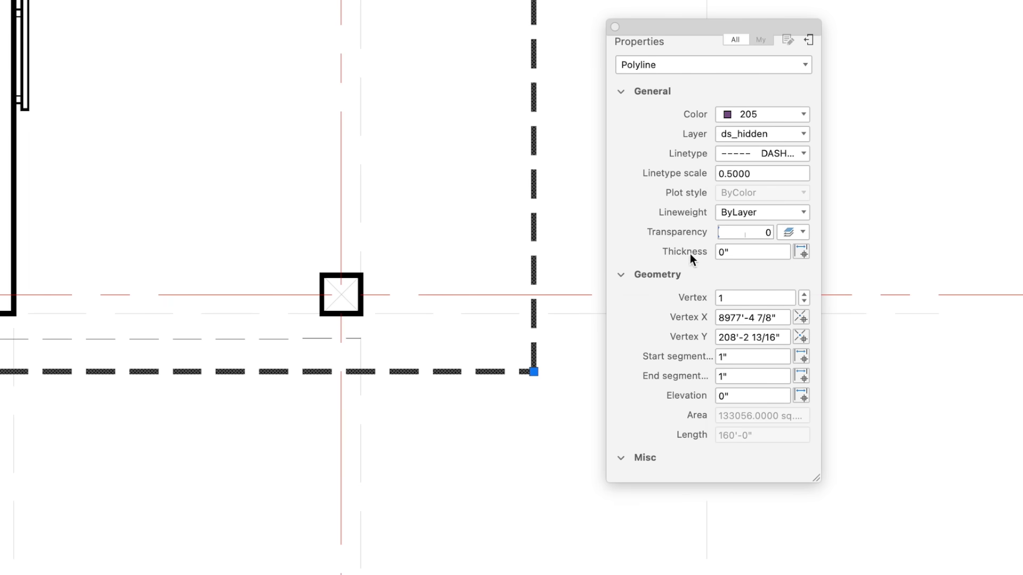
Step: Try a transparency of 74 on the dashed ds_hidden outline around the column
{"action": "left_click", "coordinate": [722, 233]}
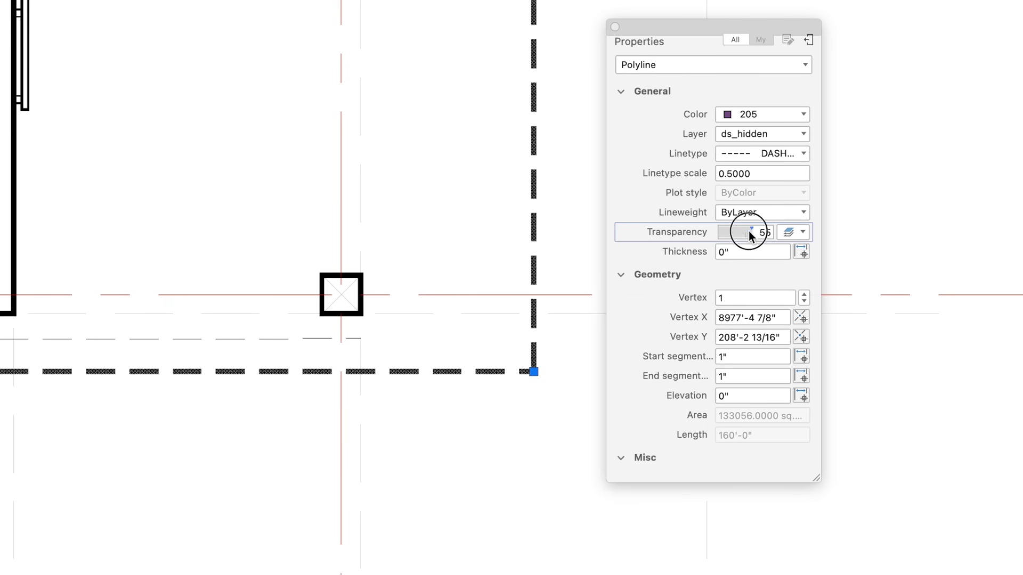
{"action": "left_click_drag", "start_coordinate": [763, 231], "coordinate": [762, 230]}
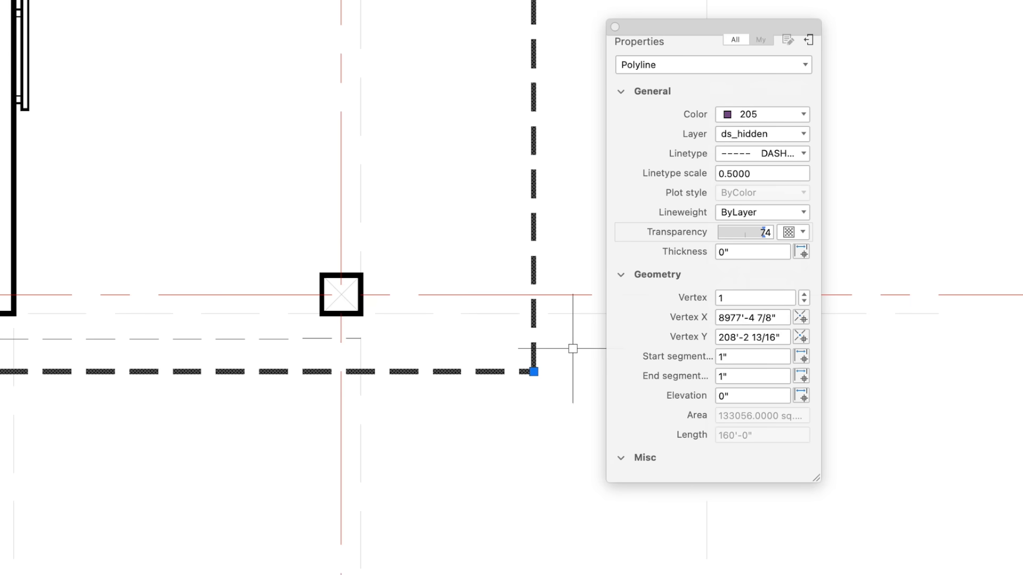
{"action": "key", "text": "Escape"}
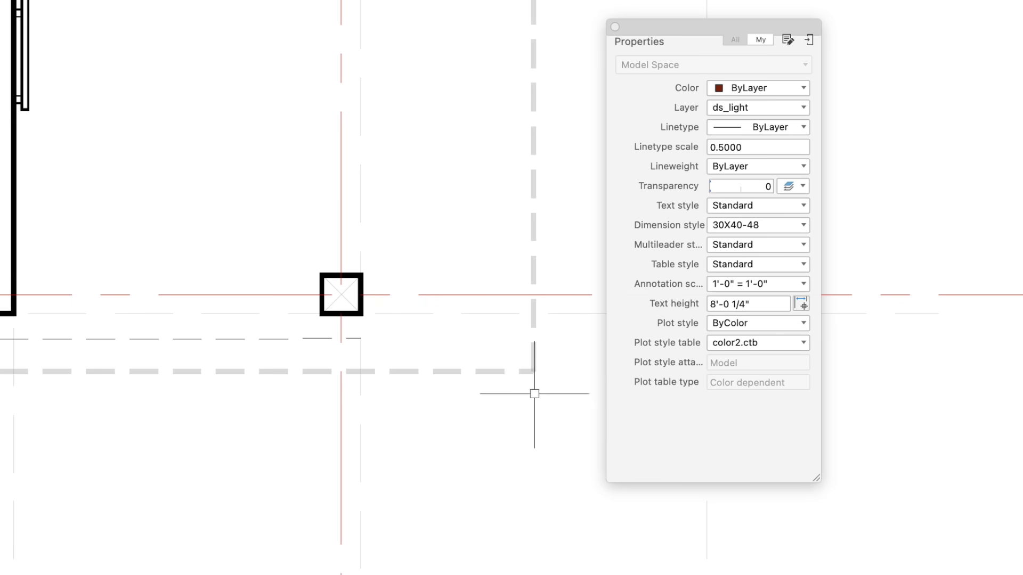
Step: Lower the dashed outline's transparency and fine-tune it to a medium level
{"action": "left_click", "coordinate": [521, 371]}
{"action": "left_click_drag", "start_coordinate": [760, 235], "coordinate": [729, 234]}
{"action": "key", "text": "Escape"}
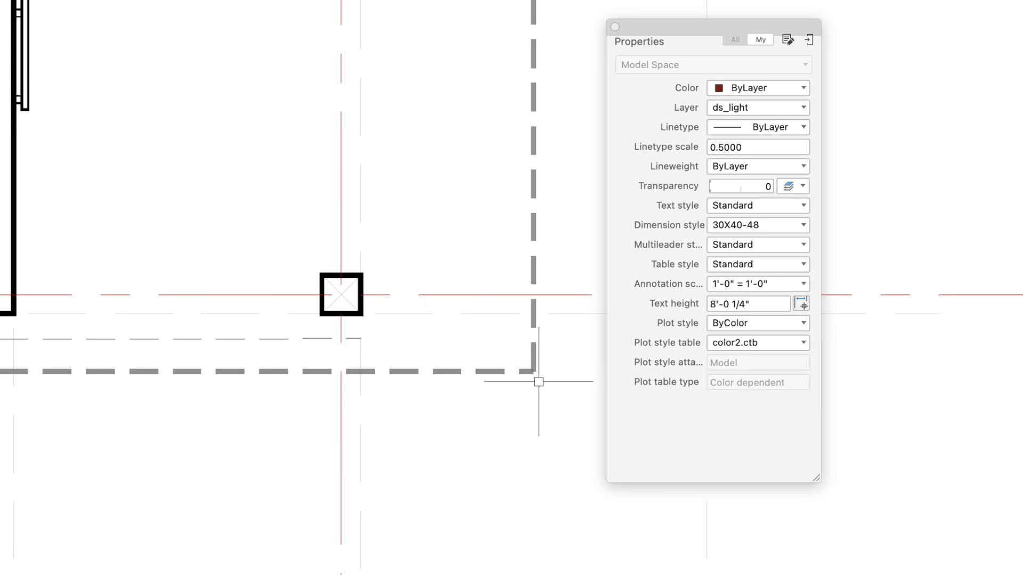
{"action": "left_click", "coordinate": [533, 371]}
{"action": "left_click_drag", "start_coordinate": [730, 235], "coordinate": [743, 236]}
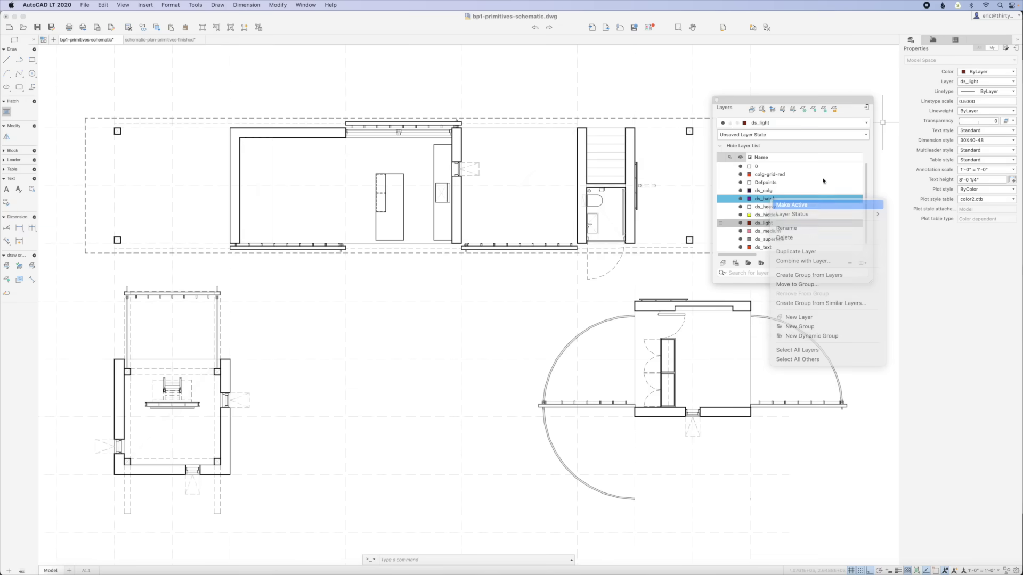
Step: Make ds_hatch the active layer and dock the floating layer list
{"action": "left_click", "coordinate": [783, 205]}
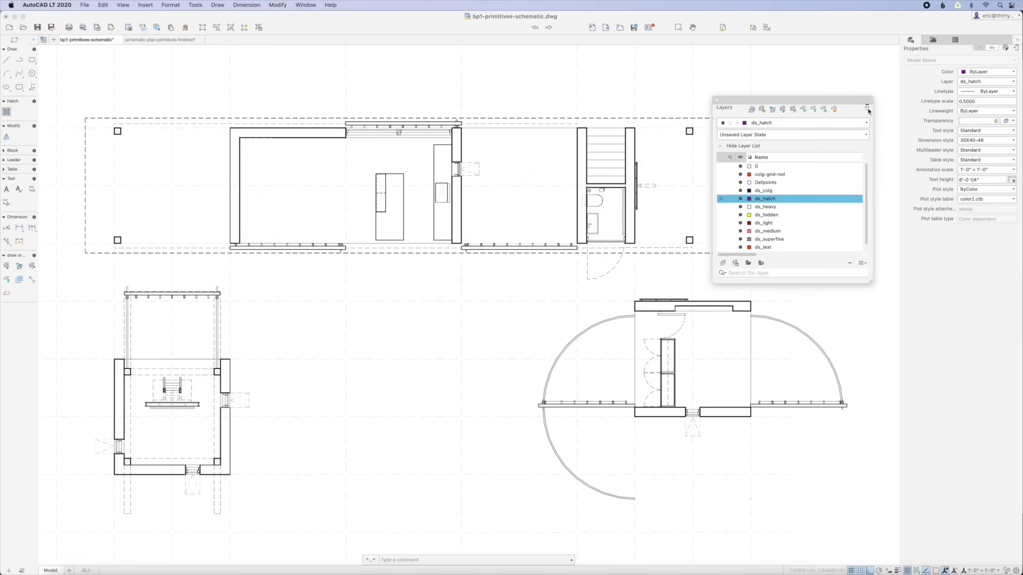
{"action": "left_click", "coordinate": [867, 108]}
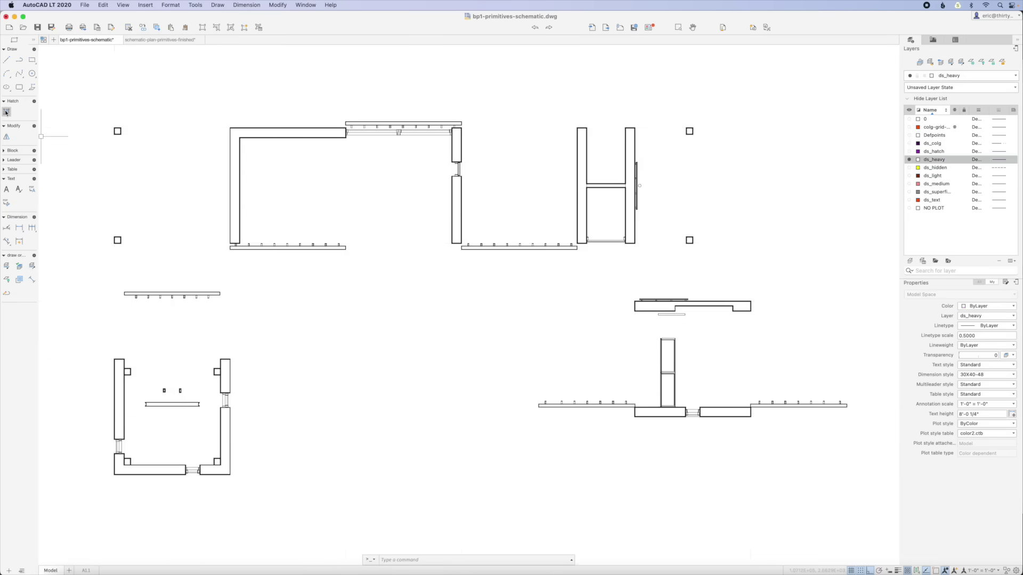
Step: Fill the cut walls, columns and door panels with a SOLID hatch on ds_hatch, selecting their outlines as boundaries
{"action": "left_click", "coordinate": [7, 112]}
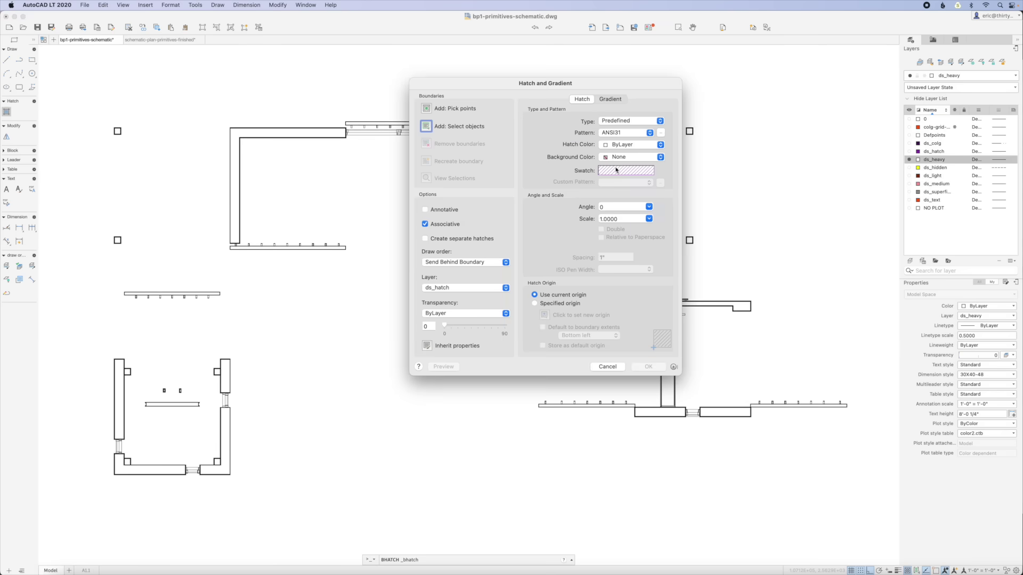
{"action": "left_click", "coordinate": [616, 170]}
{"action": "left_click", "coordinate": [498, 118]}
{"action": "left_click", "coordinate": [426, 126]}
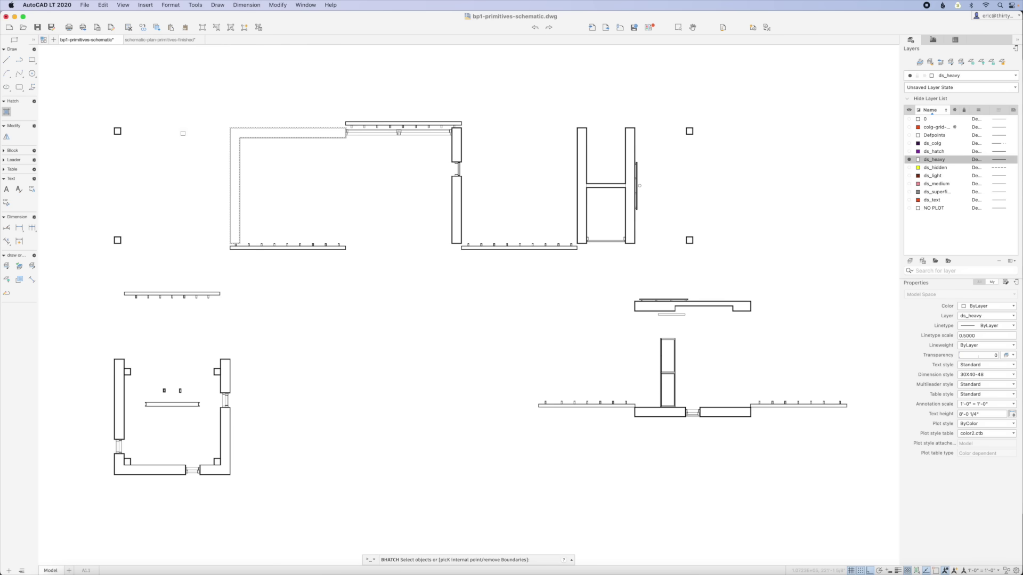
{"action": "left_click", "coordinate": [142, 115]}
{"action": "scroll", "coordinate": [108, 245], "scroll_direction": "up", "scroll_amount": 2}
{"action": "left_click", "coordinate": [106, 244]}
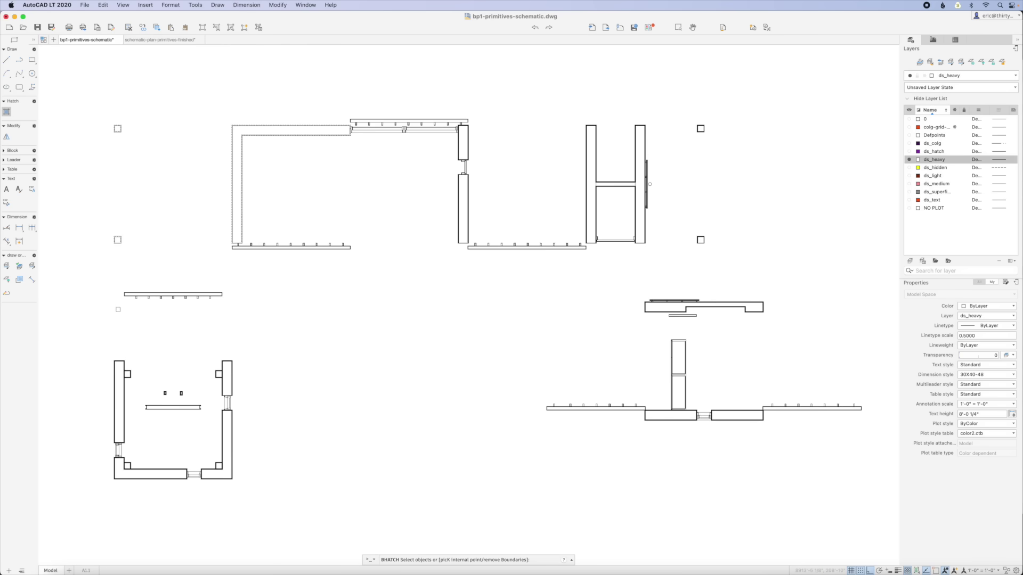
{"action": "left_click", "coordinate": [117, 310]}
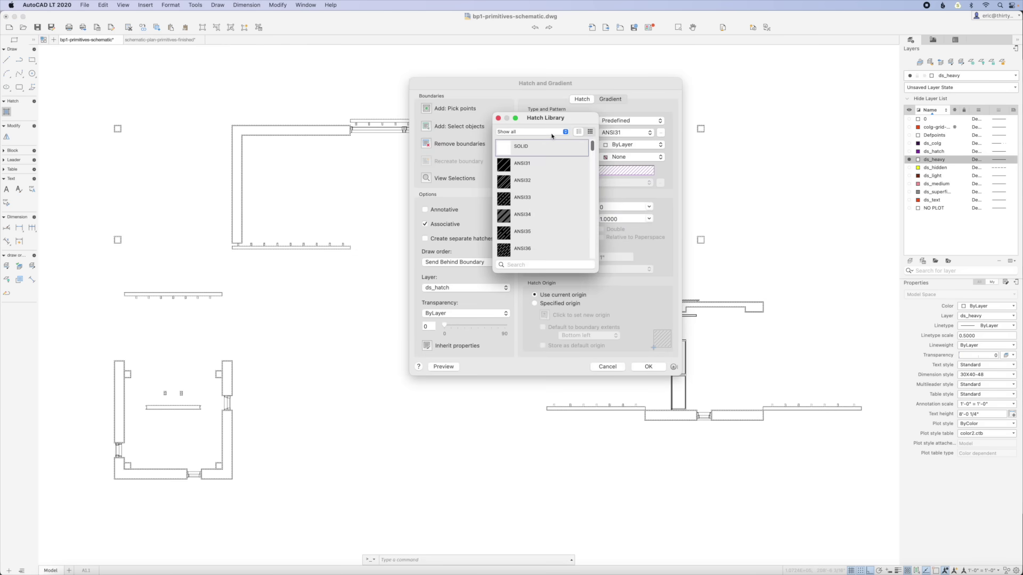
{"action": "left_click", "coordinate": [544, 153]}
{"action": "left_click", "coordinate": [649, 366]}
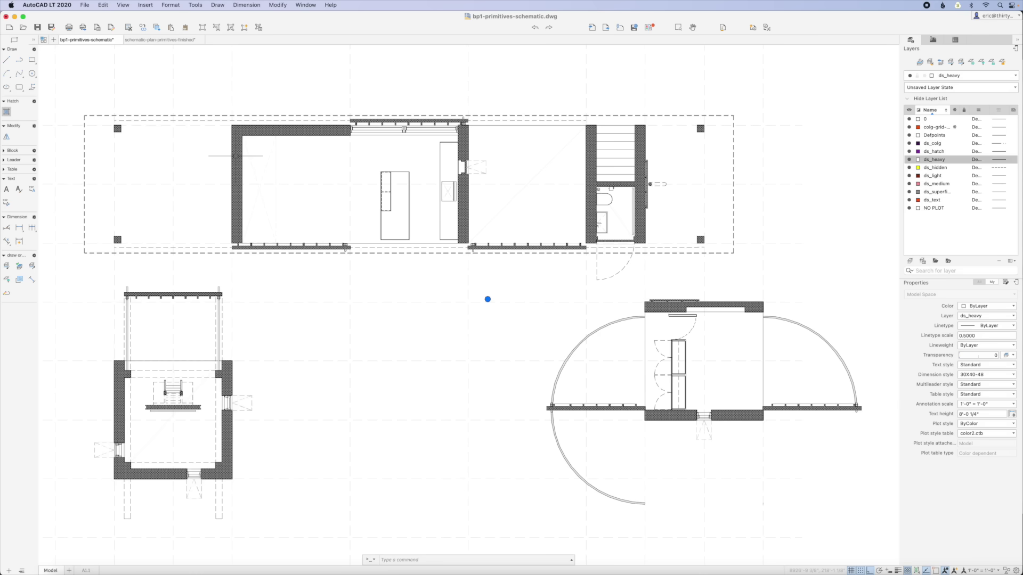
Step: Examine the solid hatches and heavy cut outlines of the small building's walls, columns and central sliding panel
{"action": "left_click", "coordinate": [235, 156]}
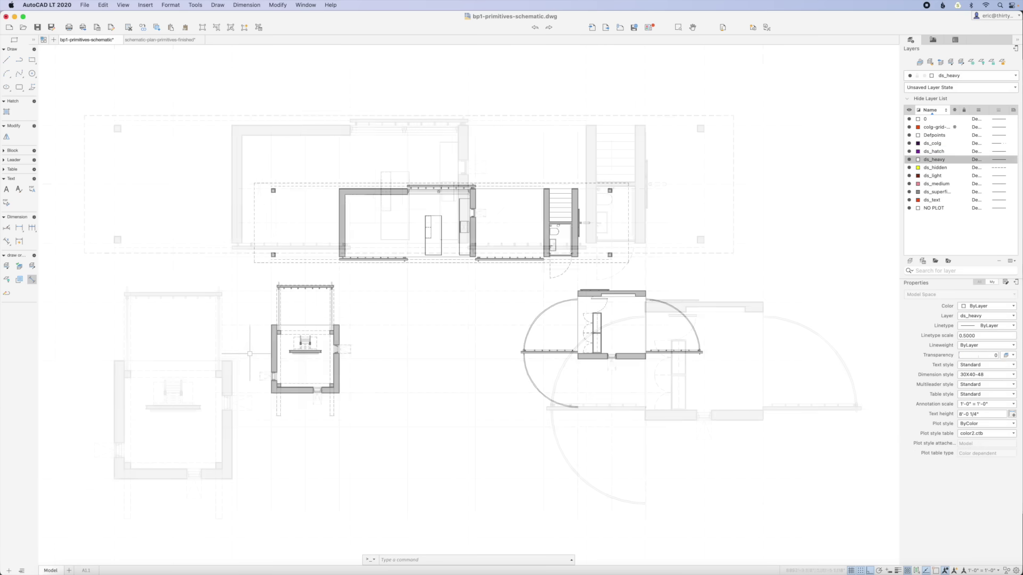
{"action": "scroll", "coordinate": [253, 345], "scroll_direction": "up", "scroll_amount": 5}
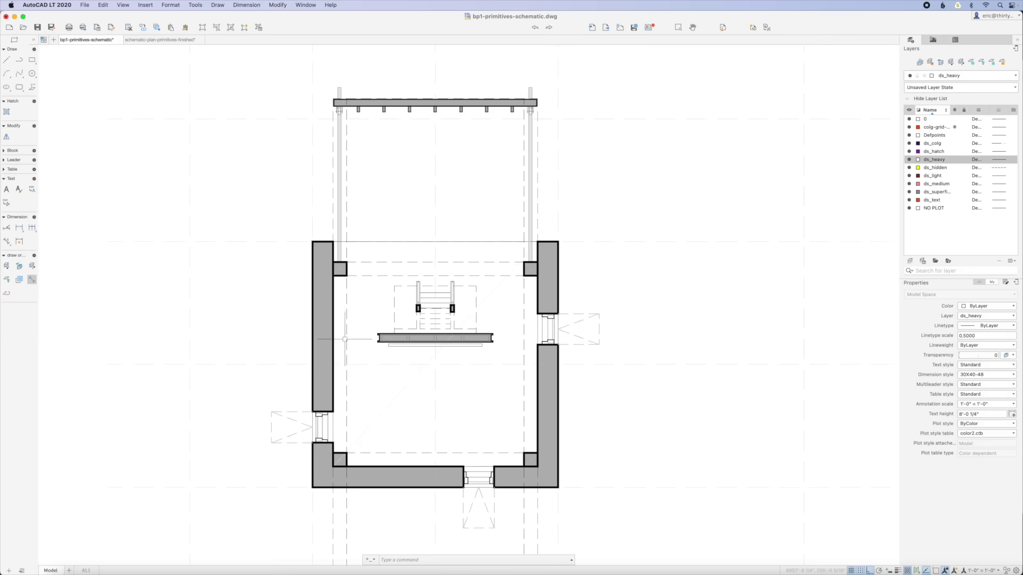
{"action": "scroll", "coordinate": [419, 337], "scroll_direction": "up", "scroll_amount": 5}
{"action": "left_click", "coordinate": [368, 326]}
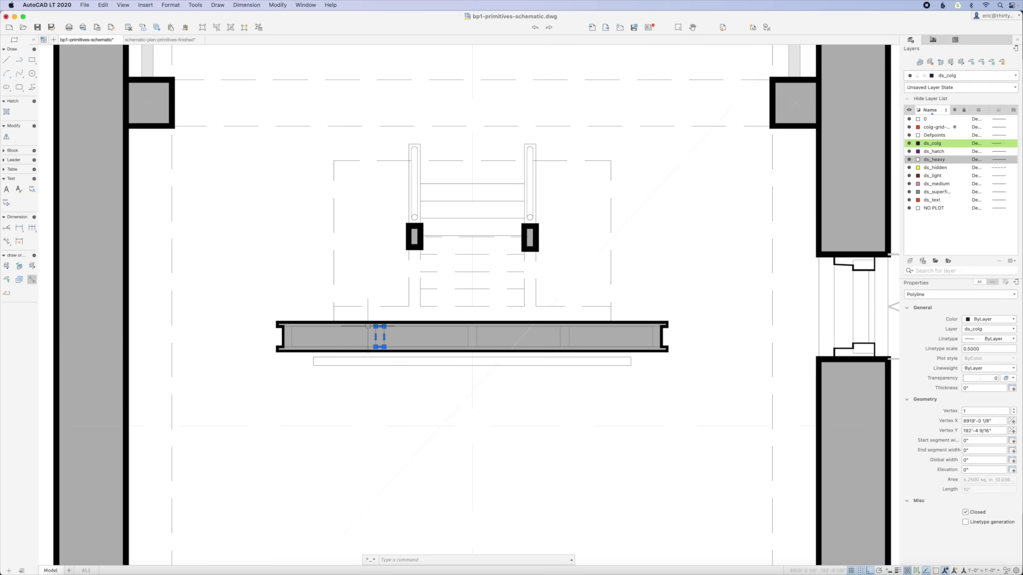
{"action": "left_click", "coordinate": [366, 323]}
{"action": "key", "text": "Escape"}
{"action": "scroll", "coordinate": [336, 333], "scroll_direction": "up", "scroll_amount": 5}
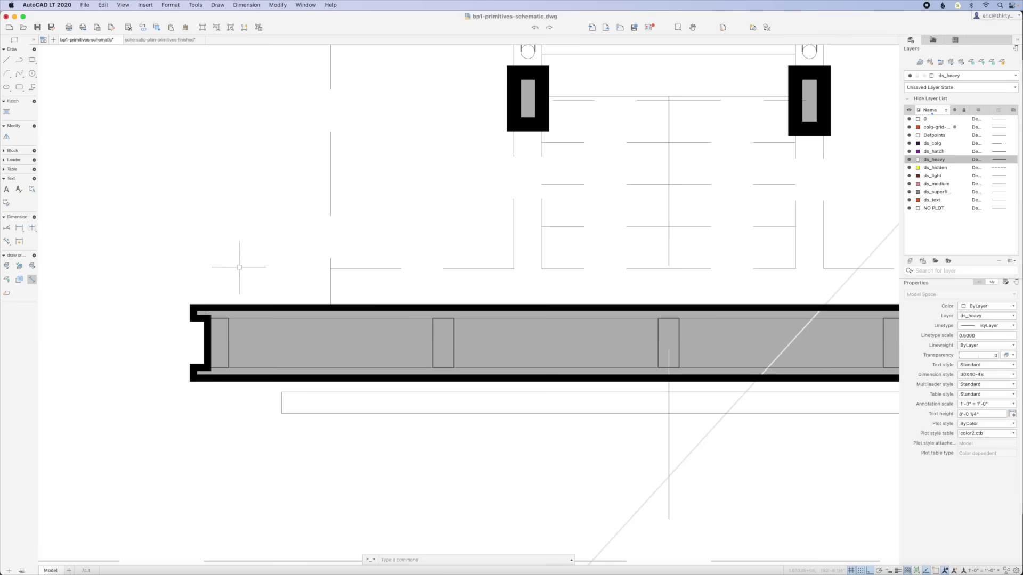
{"action": "scroll", "coordinate": [263, 343], "scroll_direction": "down", "scroll_amount": 5}
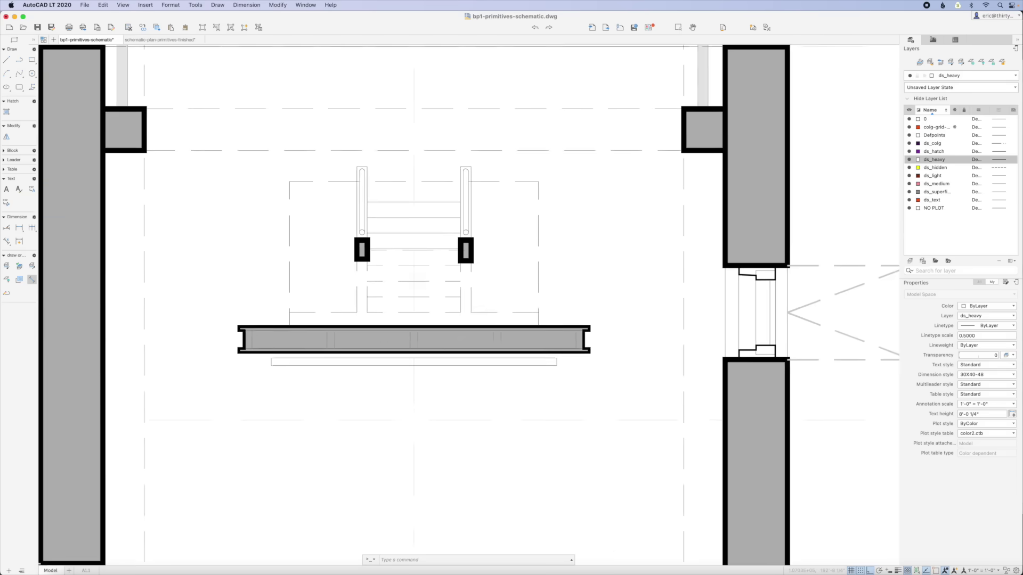
{"action": "scroll", "coordinate": [279, 333], "scroll_direction": "down", "scroll_amount": 5}
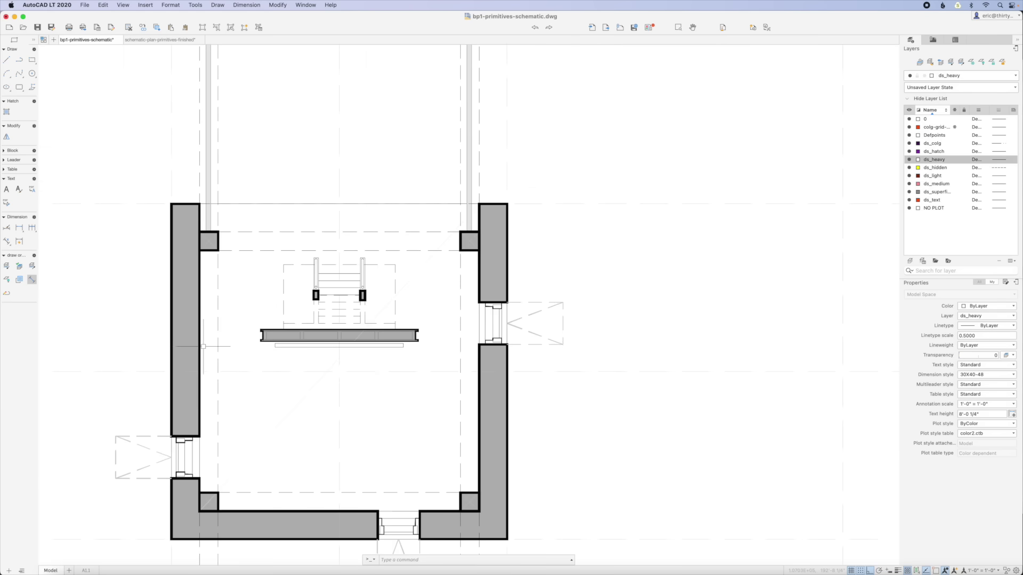
Step: Set the colour of the solid wall hatch to 204
{"action": "scroll", "coordinate": [203, 346], "scroll_direction": "down", "scroll_amount": 5}
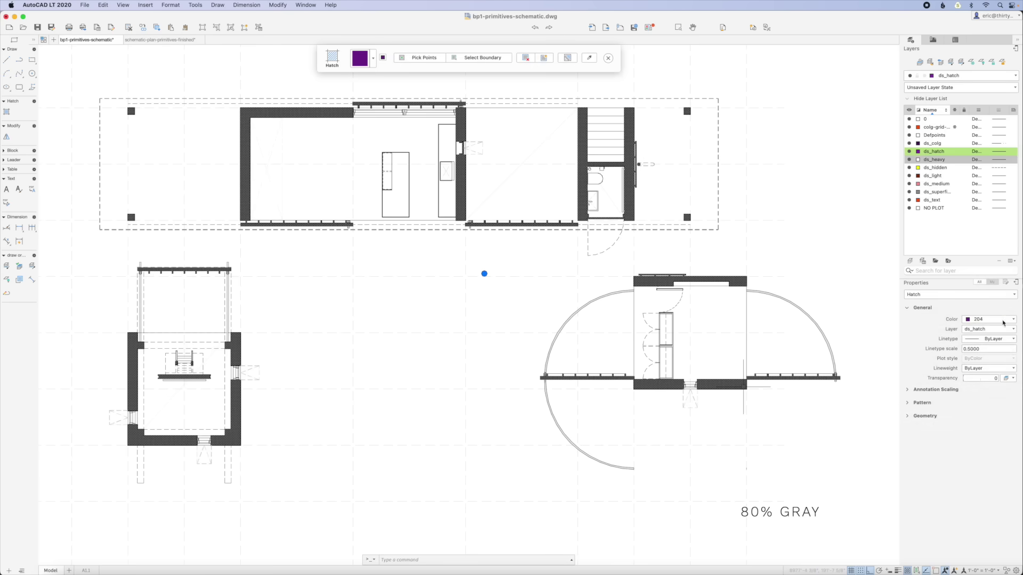
{"action": "left_click", "coordinate": [1003, 321]}
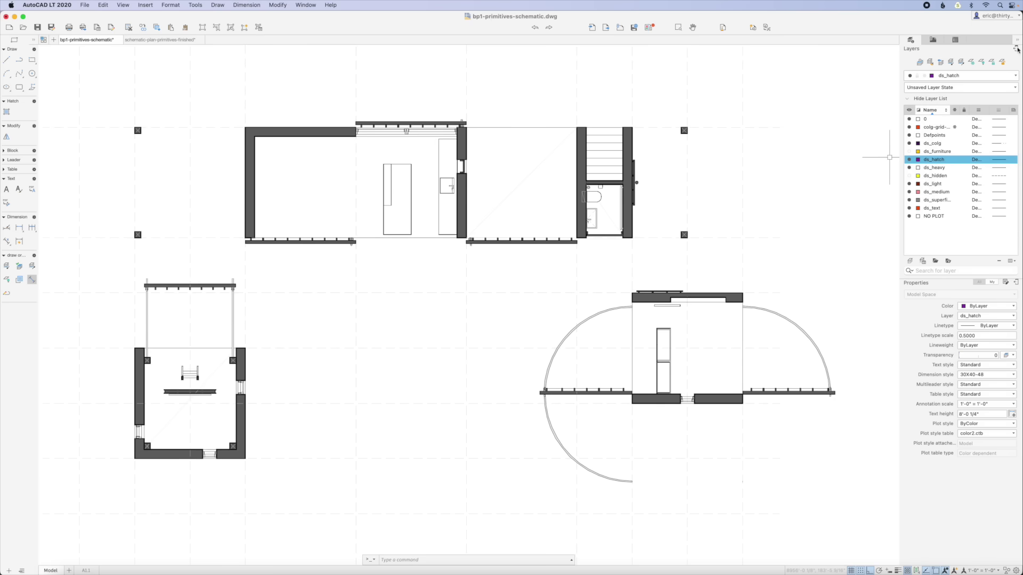
Step: Fill the kitchen island and wall counter with a SOLID hatch on ds_hatch using internal pick points, leaving the sink open
{"action": "left_click", "coordinate": [6, 112]}
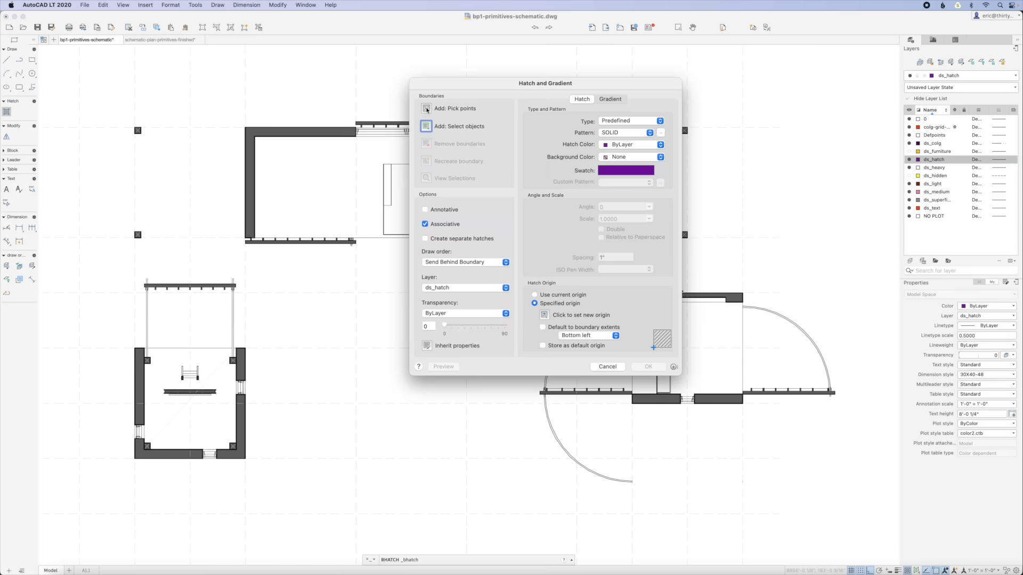
{"action": "left_click", "coordinate": [427, 109]}
{"action": "scroll", "coordinate": [395, 192], "scroll_direction": "up", "scroll_amount": 5}
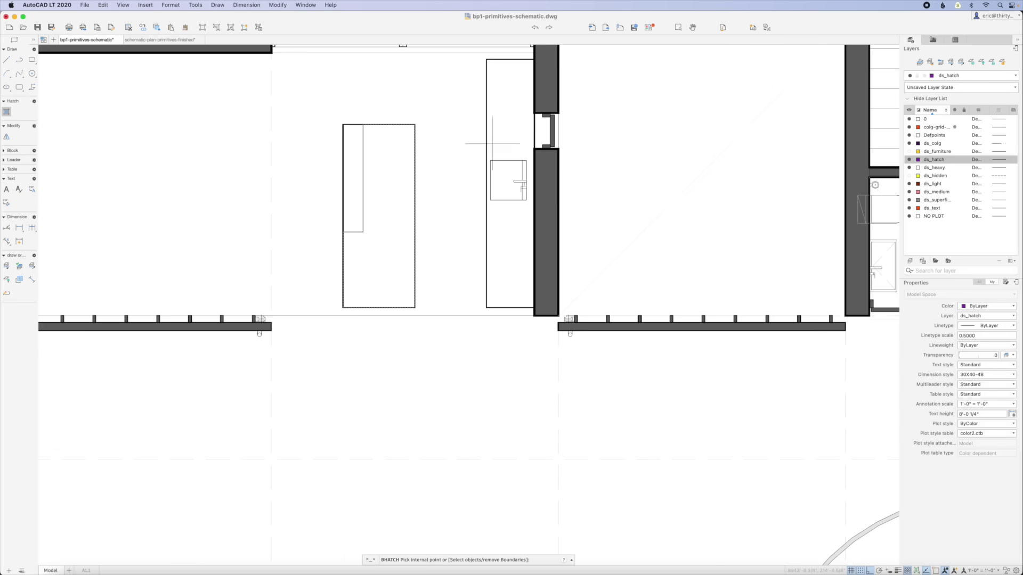
{"action": "left_click", "coordinate": [492, 143]}
{"action": "key", "text": "Return"}
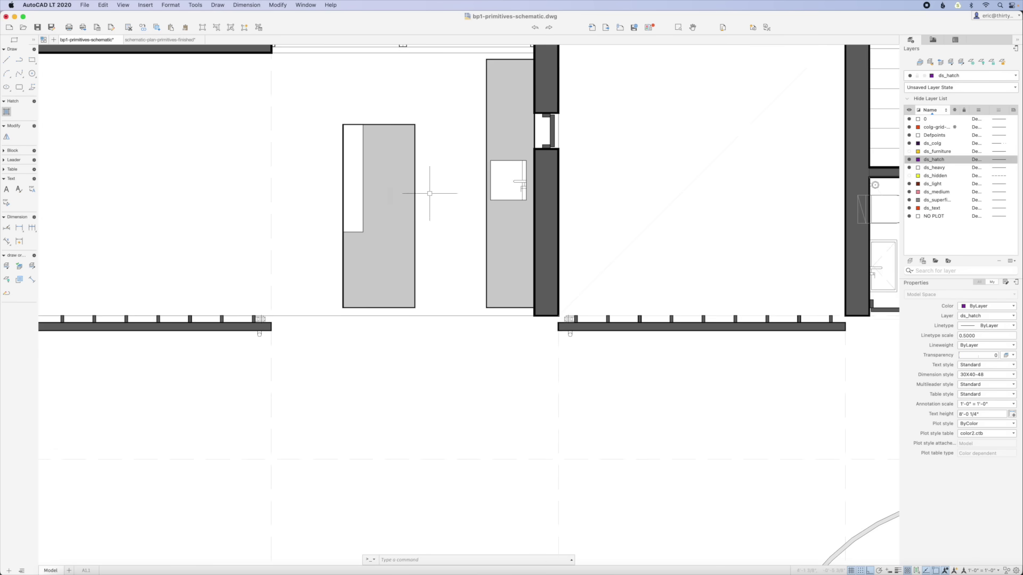
Step: Add a separate SOLID hatch inside the narrow inset strip of the kitchen island by picking an internal point
{"action": "key", "text": "Return"}
{"action": "left_click", "coordinate": [426, 110]}
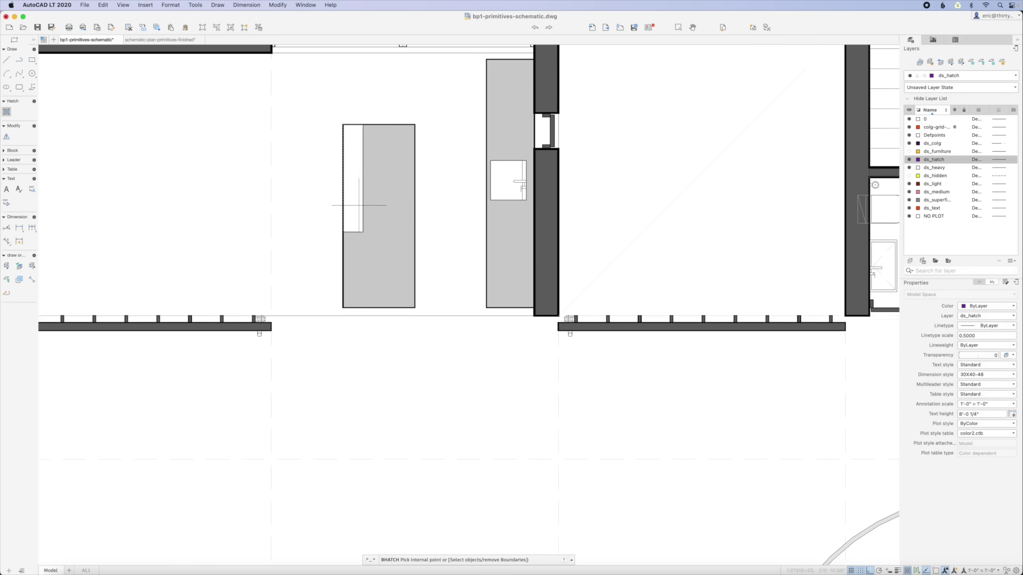
{"action": "left_click", "coordinate": [382, 206]}
{"action": "key", "text": "Return"}
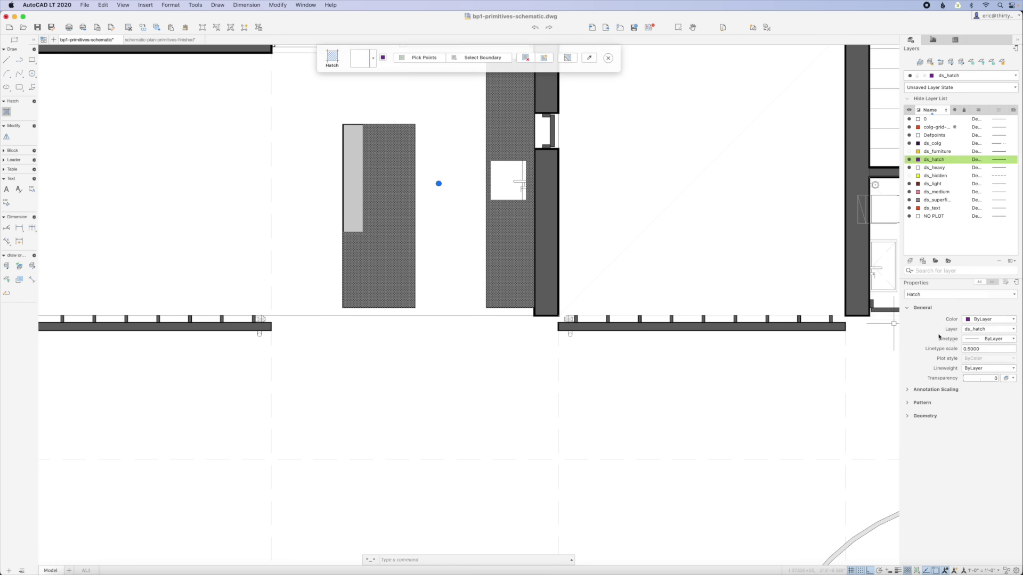
Step: Set the colour of the kitchen island and counter hatch to 201
{"action": "left_click", "coordinate": [978, 321]}
{"action": "left_click", "coordinate": [975, 418]}
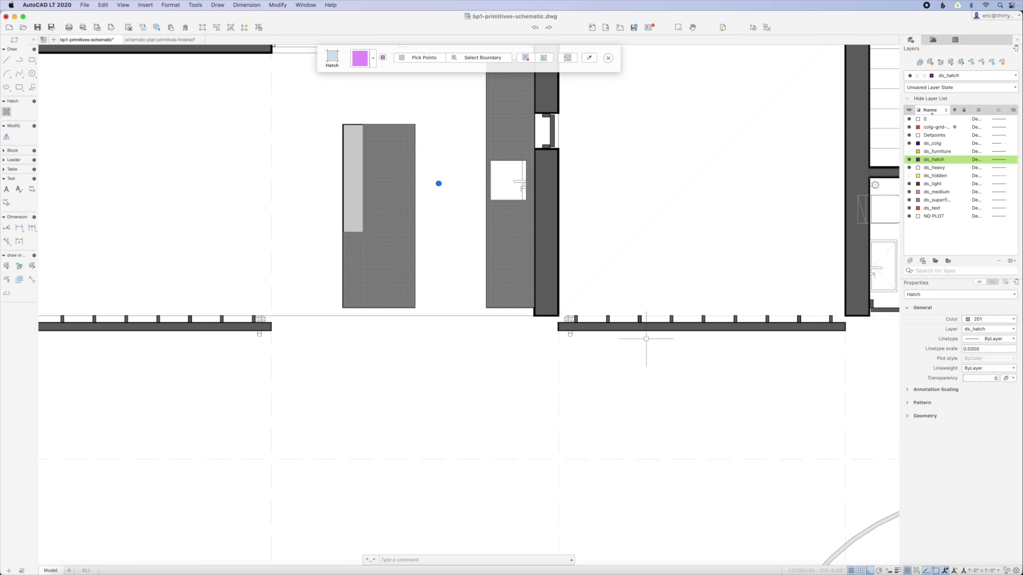
{"action": "key", "text": "Delete"}
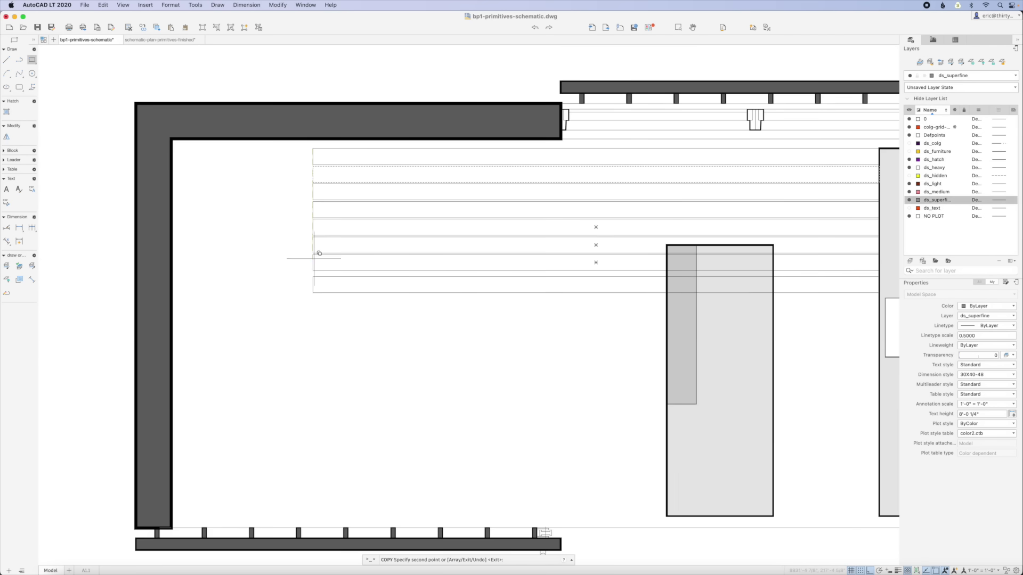
Step: Place another copy of the floorboard rectangles further down the main room's floor on ds_superfine
{"action": "left_click", "coordinate": [313, 290]}
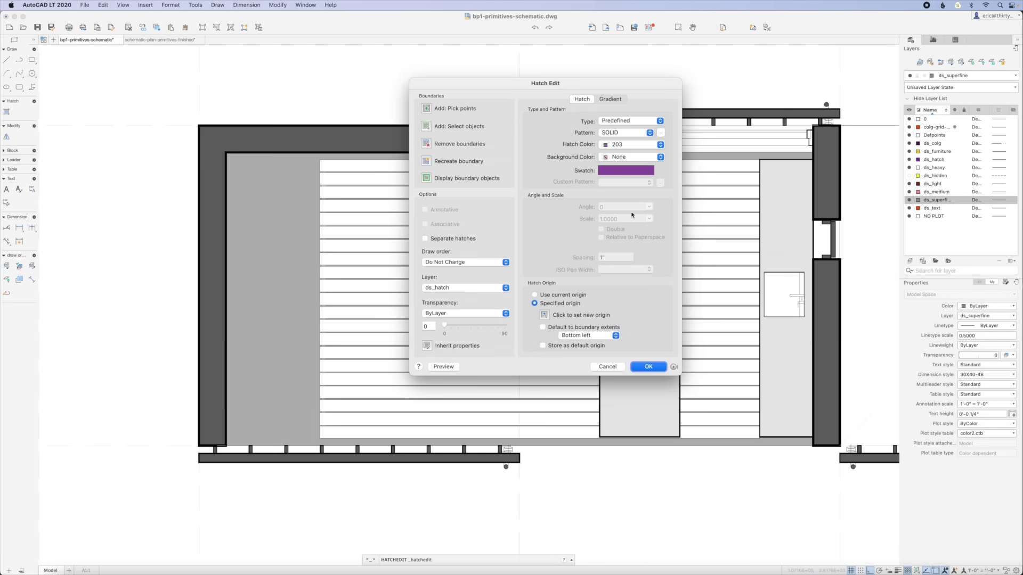
Step: Edit the hatch surrounding the main room's floorboards, applying the SOLID pattern in colour 203 on ds_hatch
{"action": "left_click", "coordinate": [625, 172]}
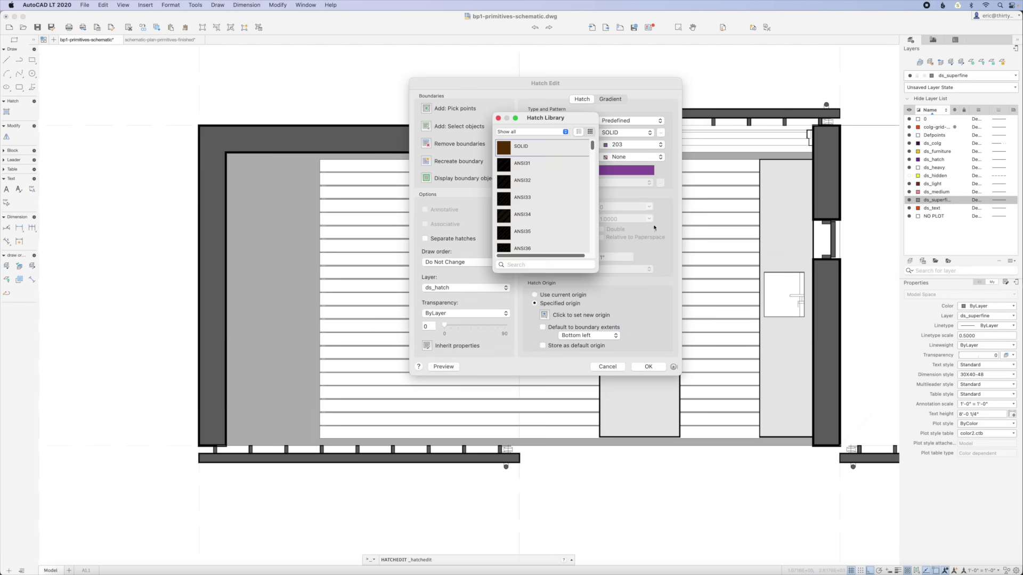
{"action": "left_click", "coordinate": [636, 169]}
{"action": "left_click", "coordinate": [631, 146]}
{"action": "left_click", "coordinate": [628, 146]}
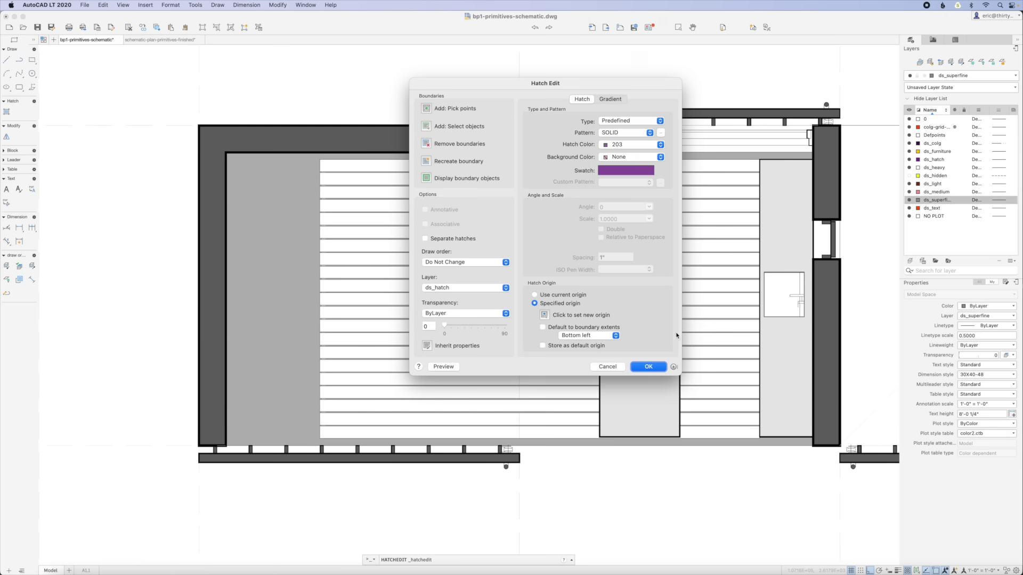
{"action": "left_click", "coordinate": [648, 366]}
{"action": "left_click", "coordinate": [313, 302]}
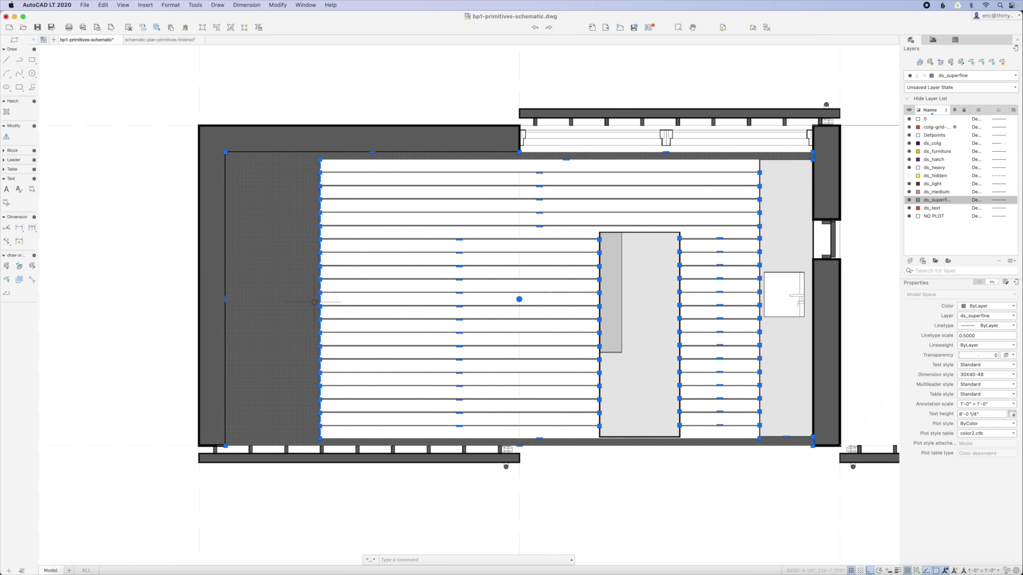
{"action": "key", "text": "Escape"}
Step: Copy the column of short segments in the floorboard gaps several times along the boards, including a copy offset 32 inches
{"action": "scroll", "coordinate": [320, 416], "scroll_direction": "up", "scroll_amount": 1}
{"action": "scroll", "coordinate": [324, 416], "scroll_direction": "up", "scroll_amount": 3}
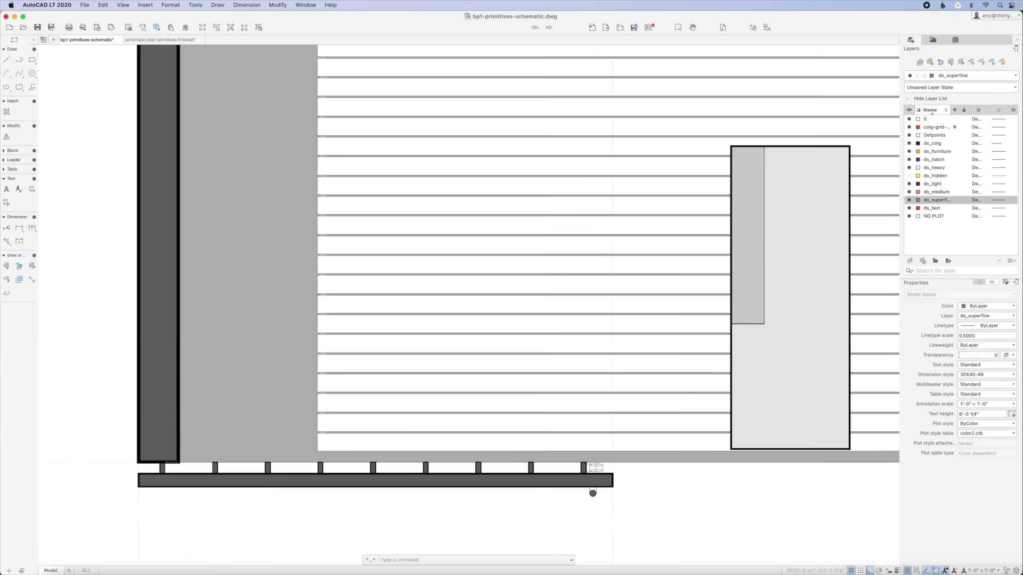
{"action": "scroll", "coordinate": [324, 416], "scroll_direction": "down", "scroll_amount": 1}
{"action": "scroll", "coordinate": [323, 382], "scroll_direction": "down", "scroll_amount": 3}
{"action": "scroll", "coordinate": [324, 170], "scroll_direction": "up", "scroll_amount": 3}
{"action": "scroll", "coordinate": [354, 115], "scroll_direction": "up", "scroll_amount": 3}
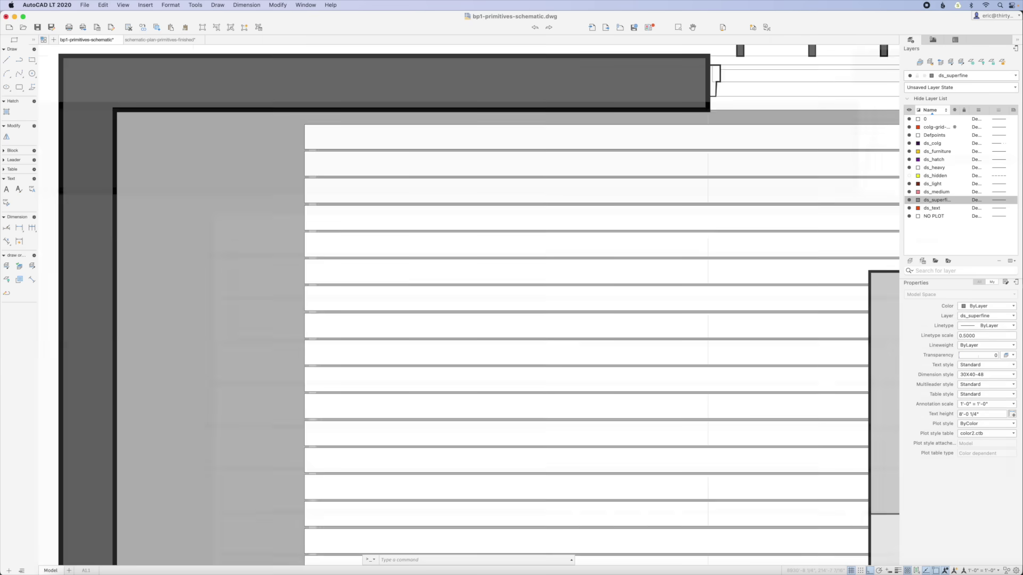
{"action": "left_click", "coordinate": [211, 235]}
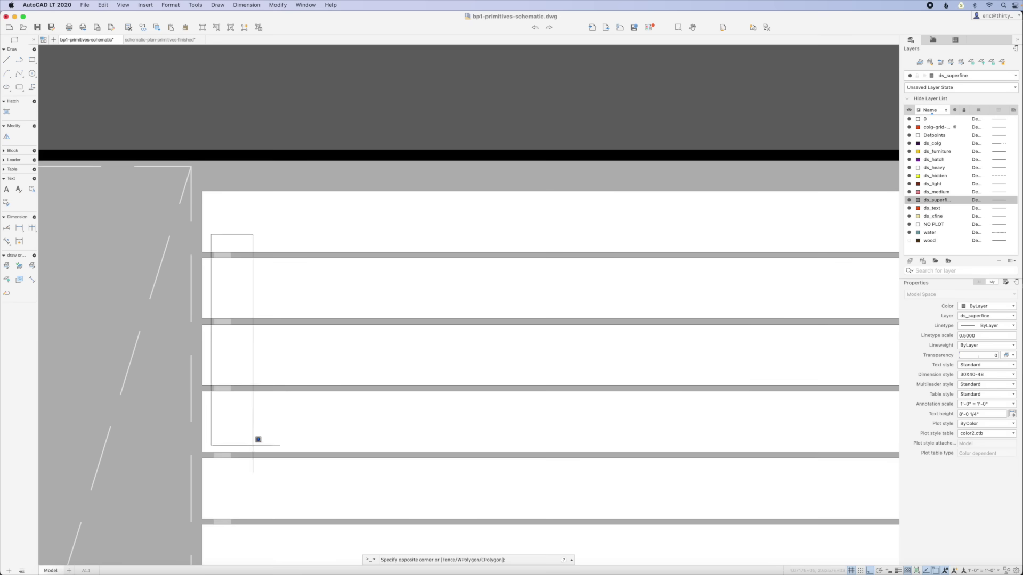
{"action": "left_click", "coordinate": [260, 528]}
{"action": "type", "text": "c"}
{"action": "key", "text": "Return"}
{"action": "left_click", "coordinate": [242, 493]}
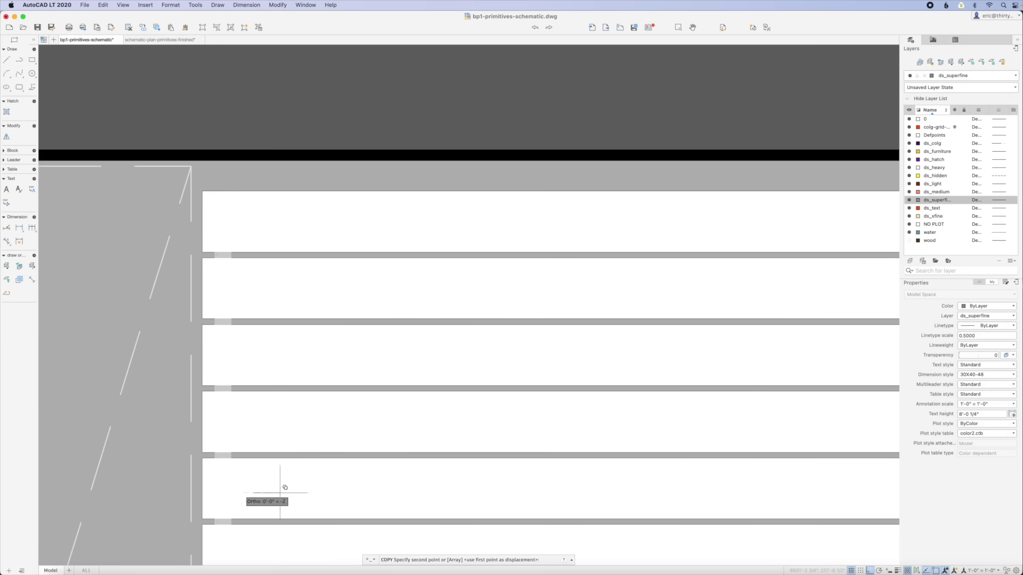
{"action": "left_click", "coordinate": [421, 484]}
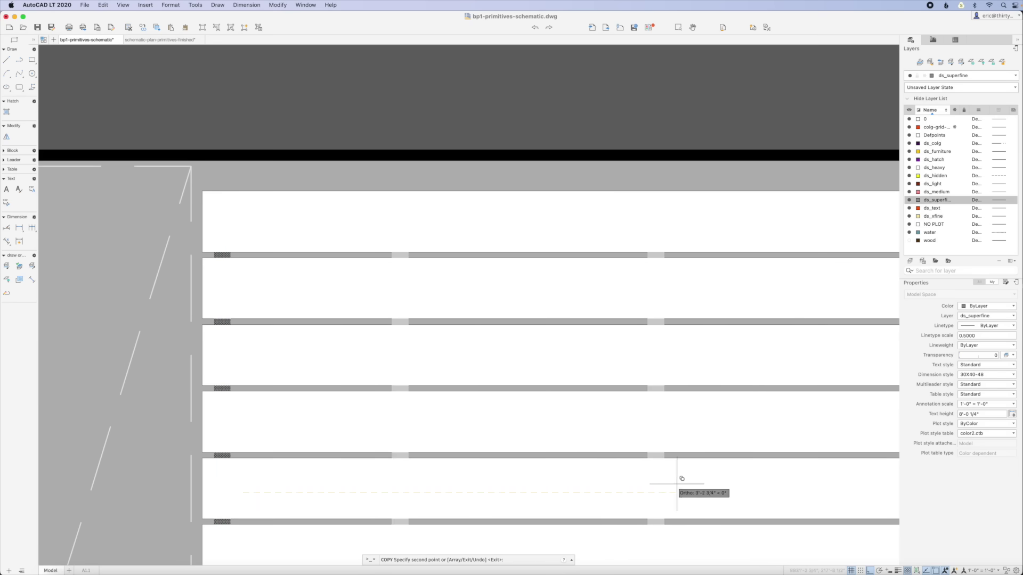
{"action": "type", "text": "32"}
{"action": "key", "text": "Return"}
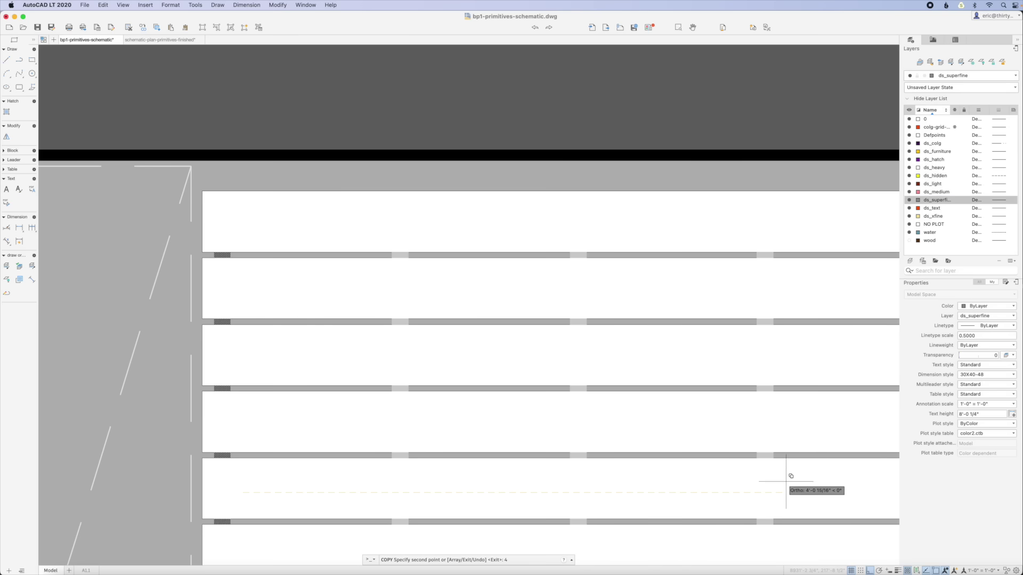
{"action": "left_click", "coordinate": [789, 481]}
{"action": "key", "text": "Return"}
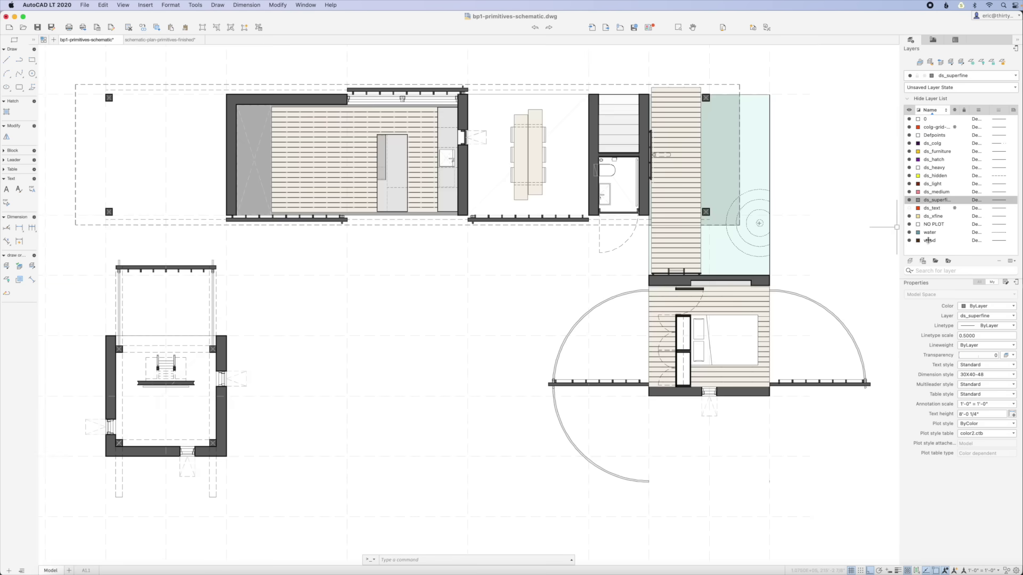
Step: Toggle the wood and water layers' visibility to compare the plan with and without their coloured fills
{"action": "left_click", "coordinate": [910, 241]}
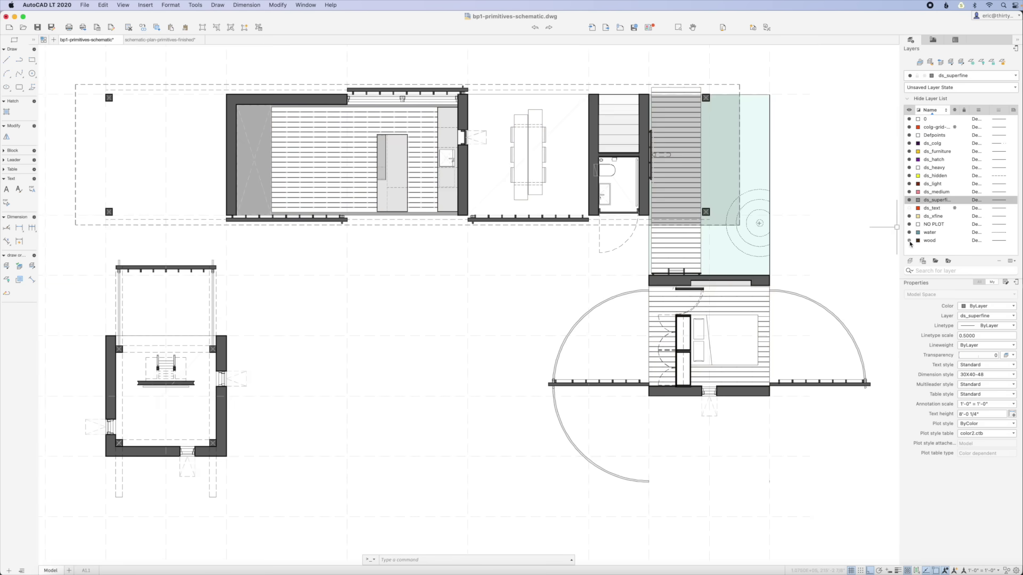
{"action": "left_click", "coordinate": [909, 240]}
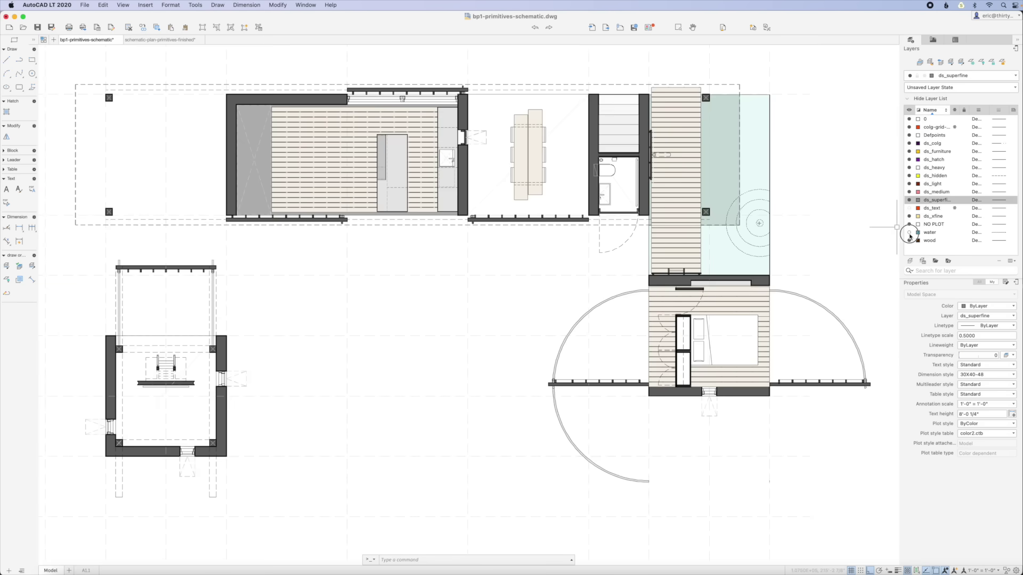
{"action": "left_click", "coordinate": [910, 233]}
{"action": "left_click", "coordinate": [910, 233]}
{"action": "left_click", "coordinate": [909, 240]}
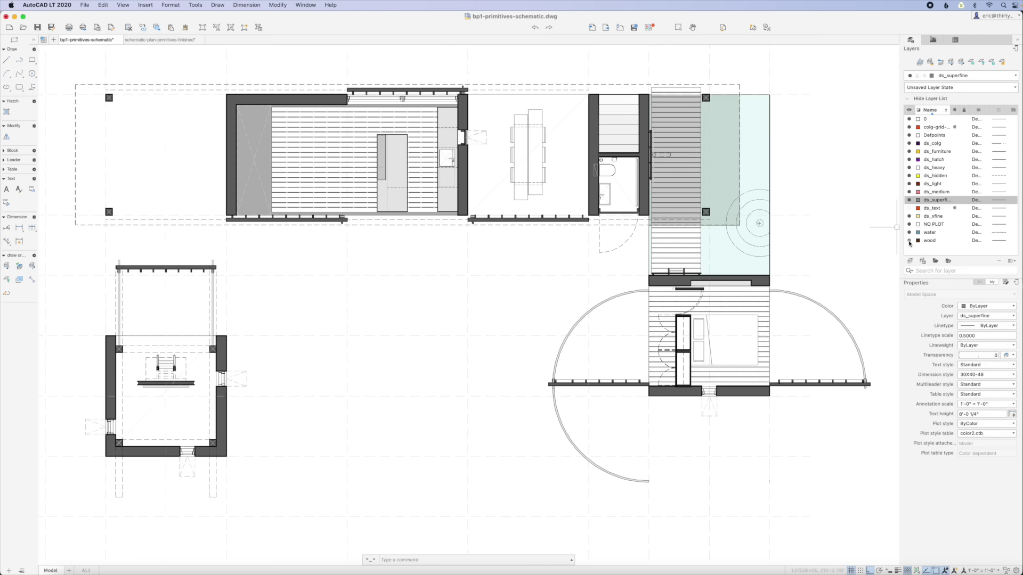
{"action": "left_click", "coordinate": [909, 240]}
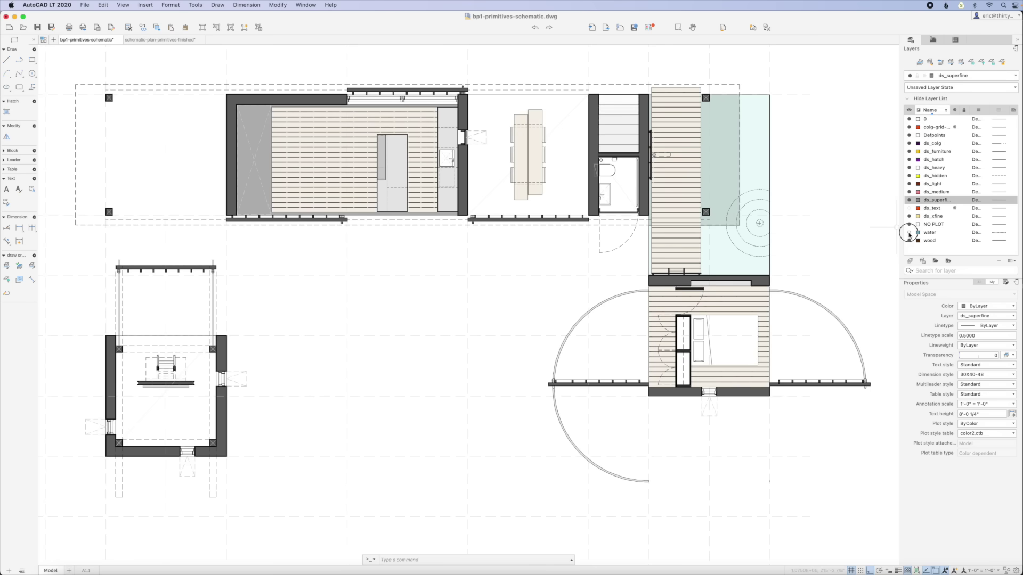
{"action": "left_click", "coordinate": [910, 233]}
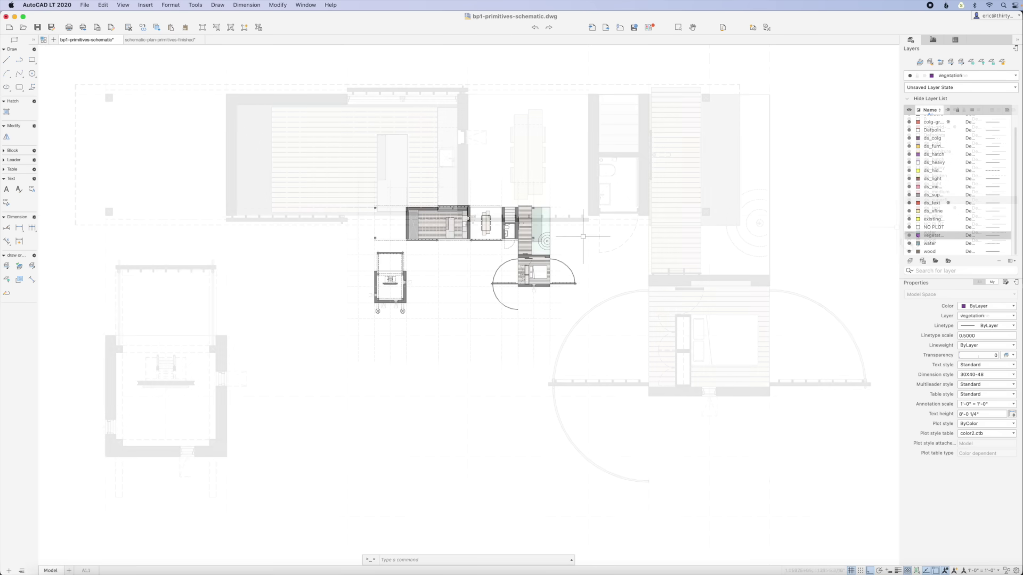
Step: Paste the copied trees, boulders and site contours into the plan at insertion point 0,0
{"action": "key", "text": "super+v"}
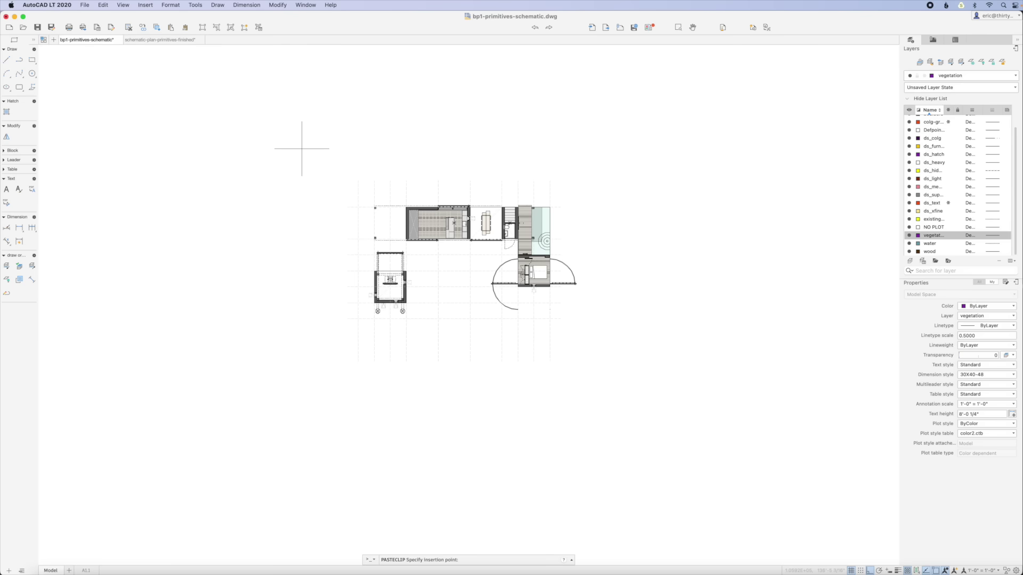
{"action": "type", "text": "0,0"}
{"action": "key", "text": "Return"}
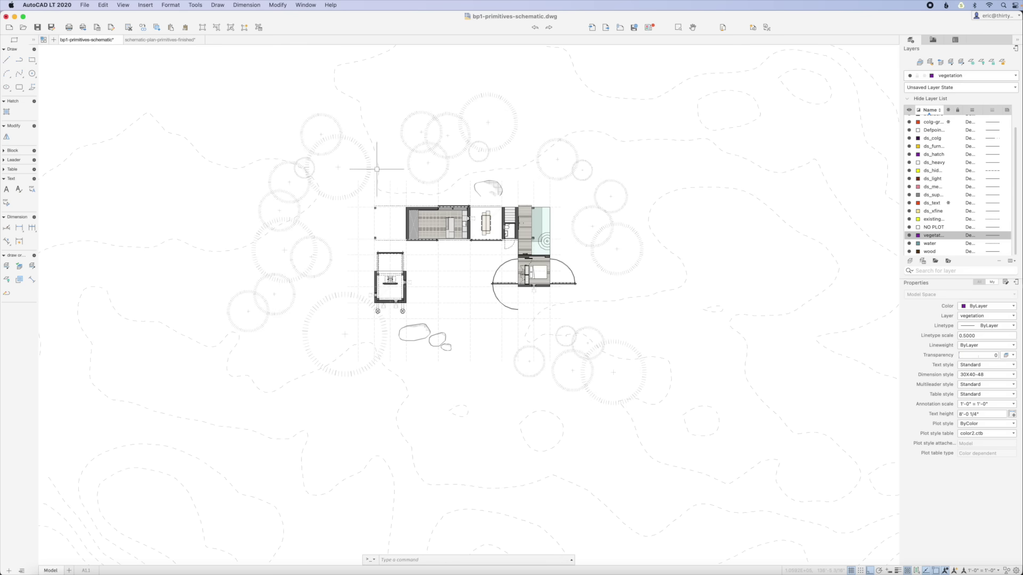
Step: Make ds_medium the current layer
{"action": "scroll", "coordinate": [481, 216], "scroll_direction": "up", "scroll_amount": 3}
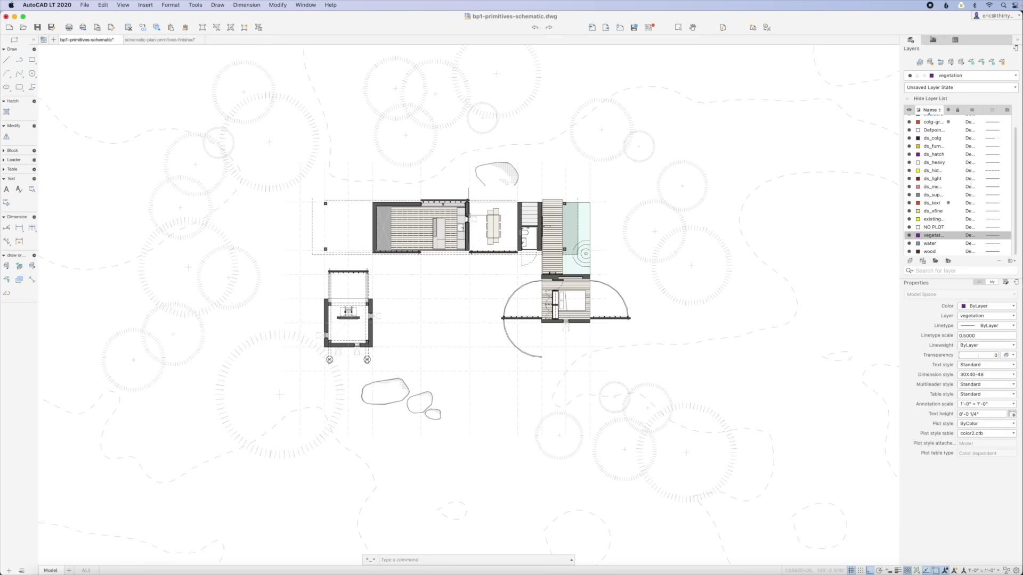
{"action": "left_click", "coordinate": [932, 189]}
{"action": "right_click", "coordinate": [932, 189]}
{"action": "left_click", "coordinate": [954, 192]}
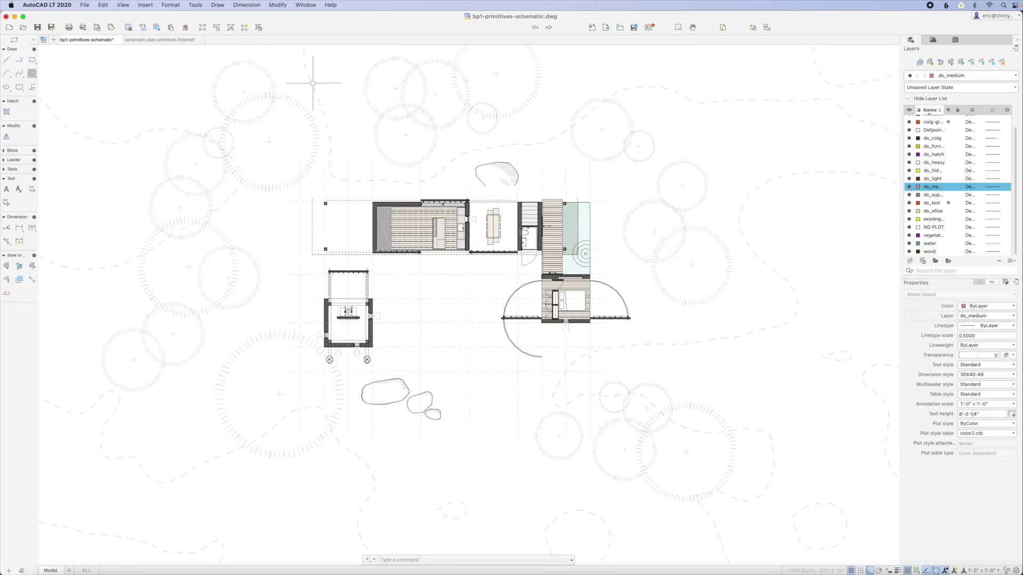
Step: Draw the terrace outline polyline from the small pavilion's upper-left corner, locating its next corner with the From snap
{"action": "left_click", "coordinate": [19, 59]}
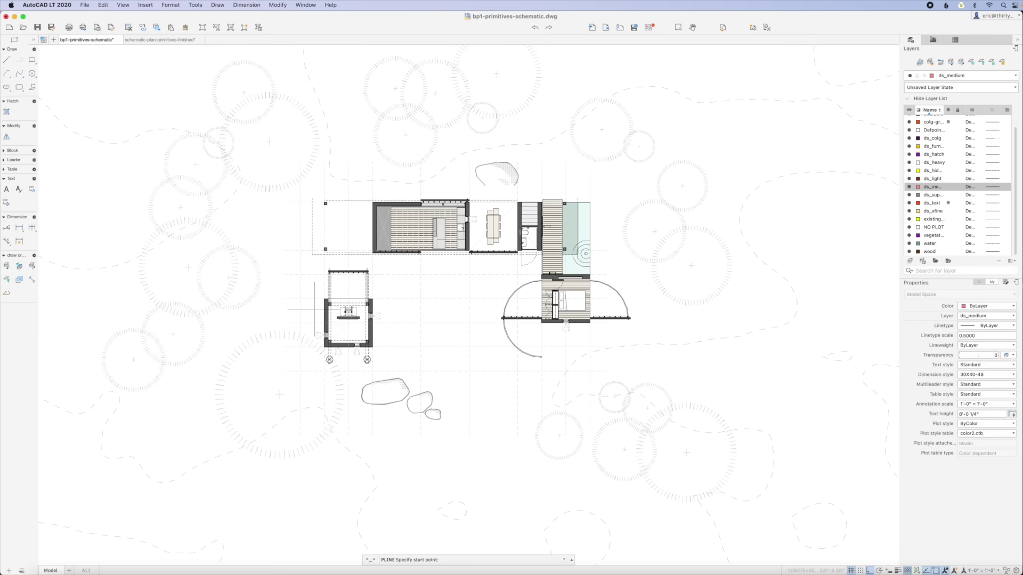
{"action": "left_click", "coordinate": [321, 299]}
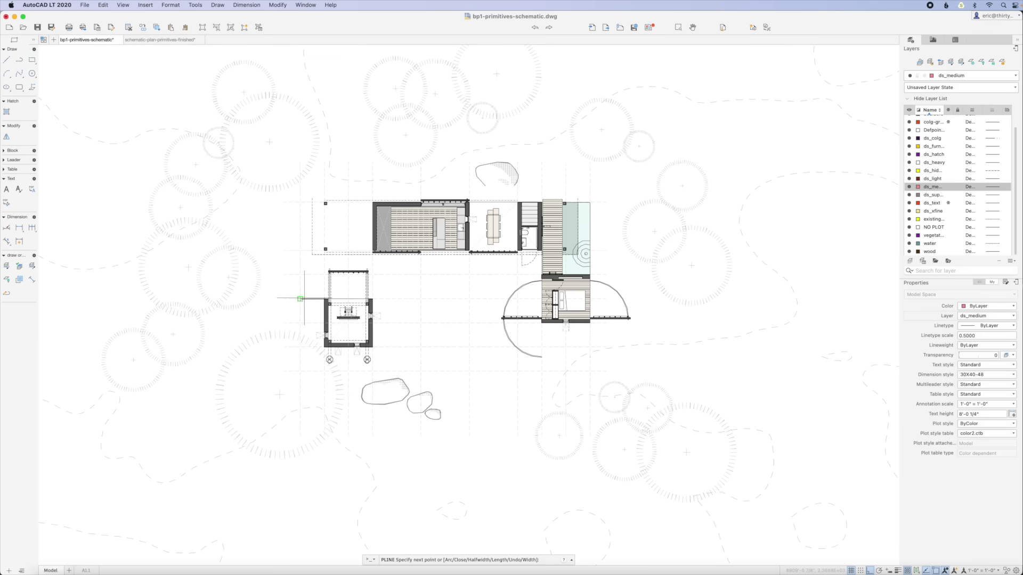
{"action": "right_click", "coordinate": [309, 215], "text": "shift"}
{"action": "left_click", "coordinate": [341, 222]}
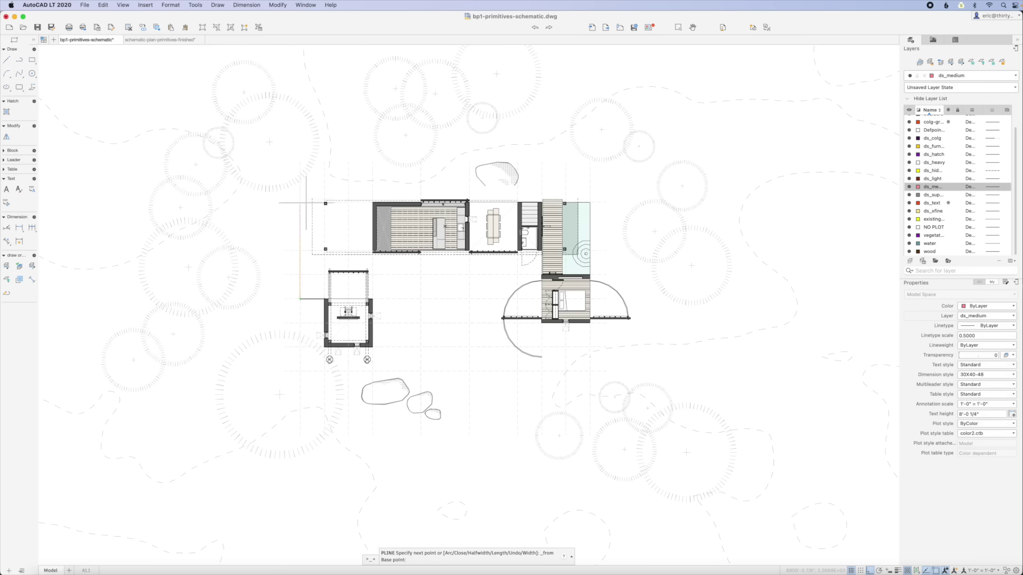
{"action": "key", "text": "Return"}
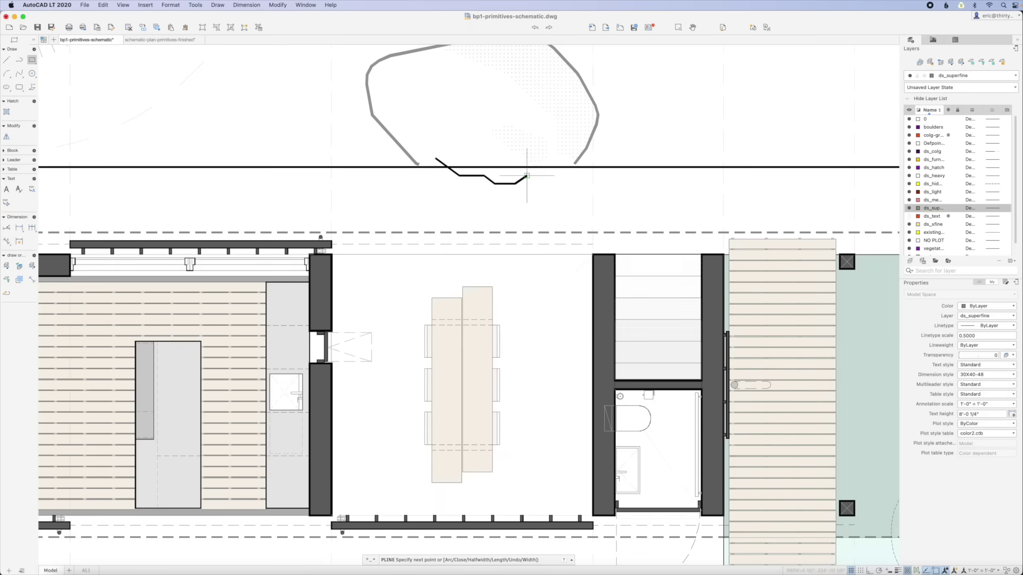
Step: Complete the boulder's lower outline polyline across the terrace edge and trim the edge line inside the boulder
{"action": "key", "text": "Return"}
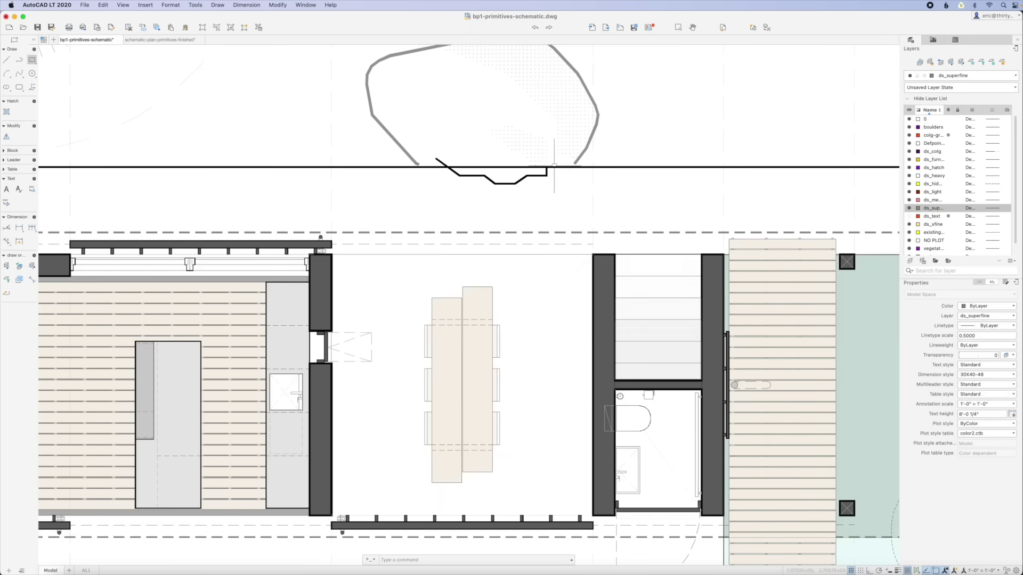
{"action": "scroll", "coordinate": [561, 162], "scroll_direction": "up", "scroll_amount": 3}
{"action": "left_click", "coordinate": [543, 173]}
{"action": "left_click", "coordinate": [544, 167]}
{"action": "left_click", "coordinate": [560, 161]}
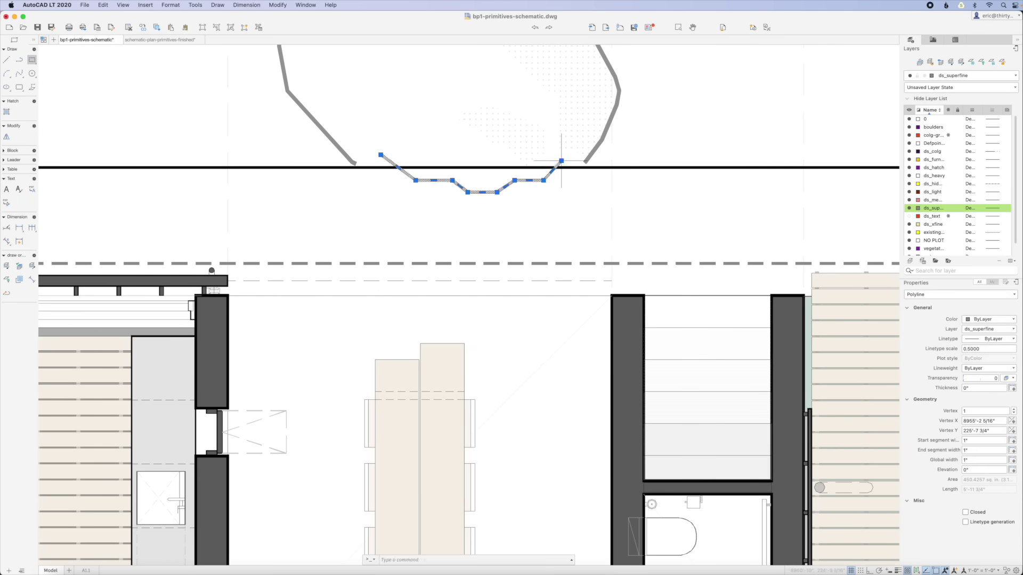
{"action": "key", "text": "Escape"}
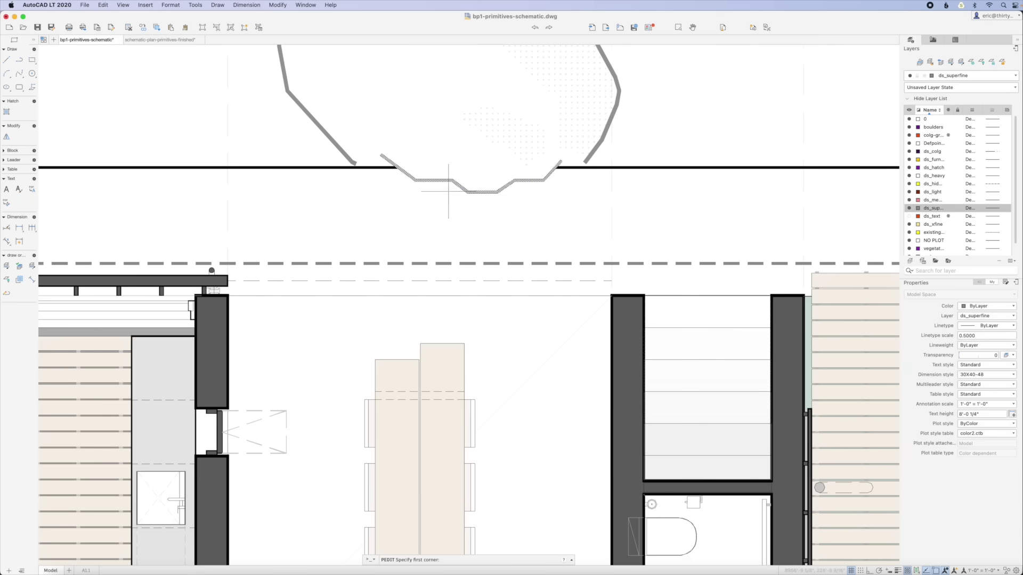
{"action": "left_click", "coordinate": [448, 189]}
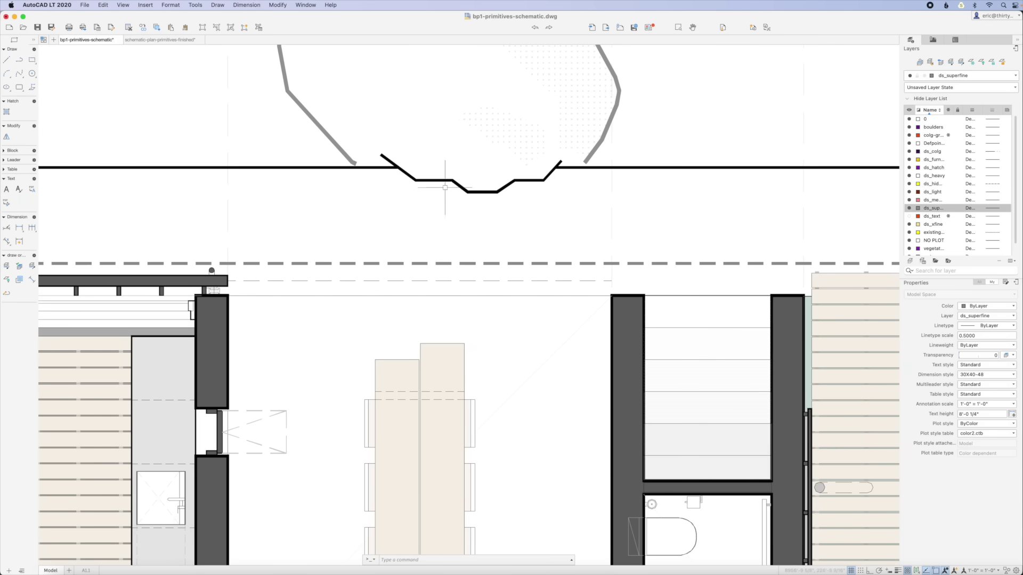
Step: Smooth the boulder's jagged lower outline into a curve by editing the polyline
{"action": "left_click", "coordinate": [6, 294]}
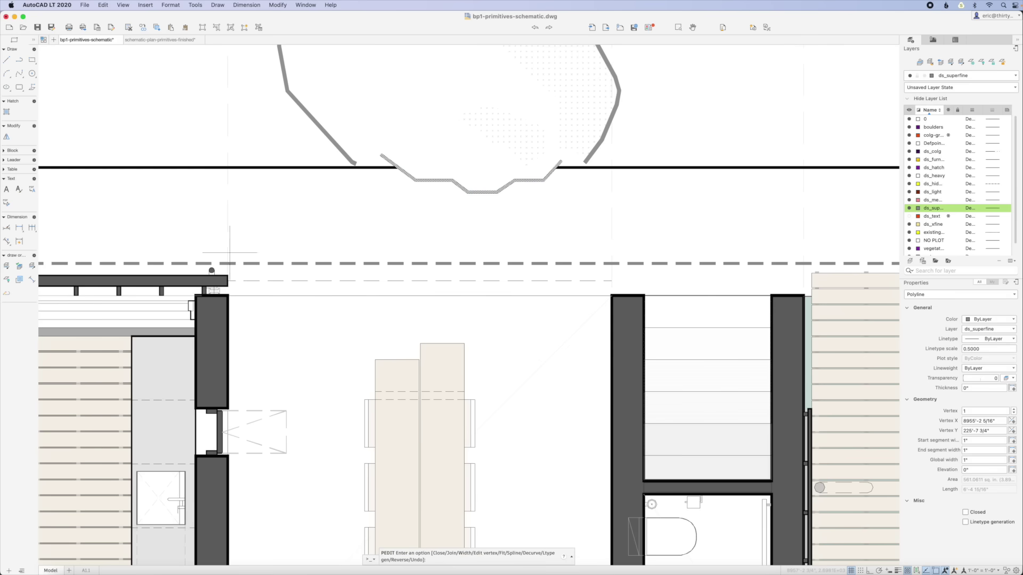
{"action": "key", "text": "Return"}
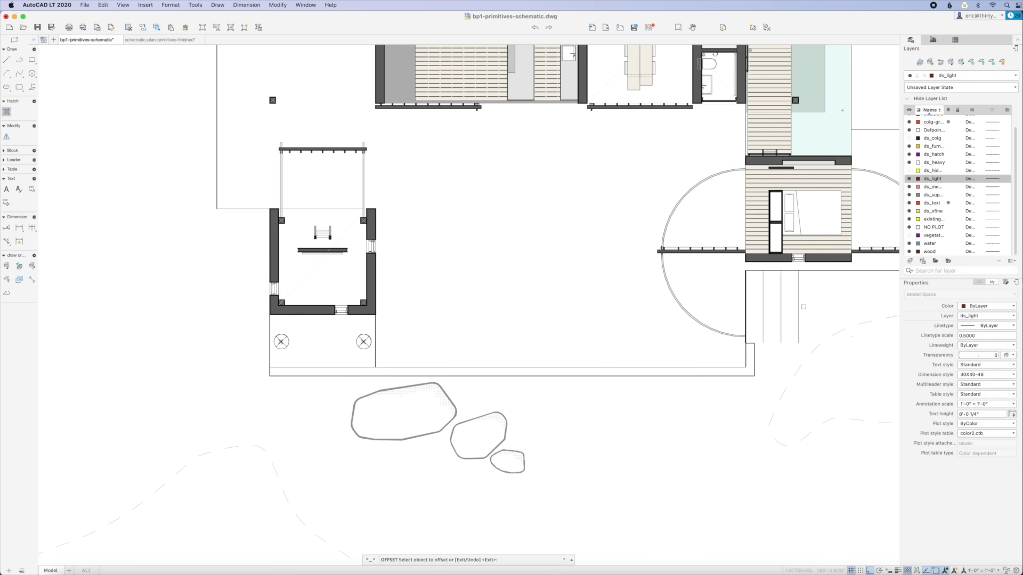
{"action": "key", "text": "Escape"}
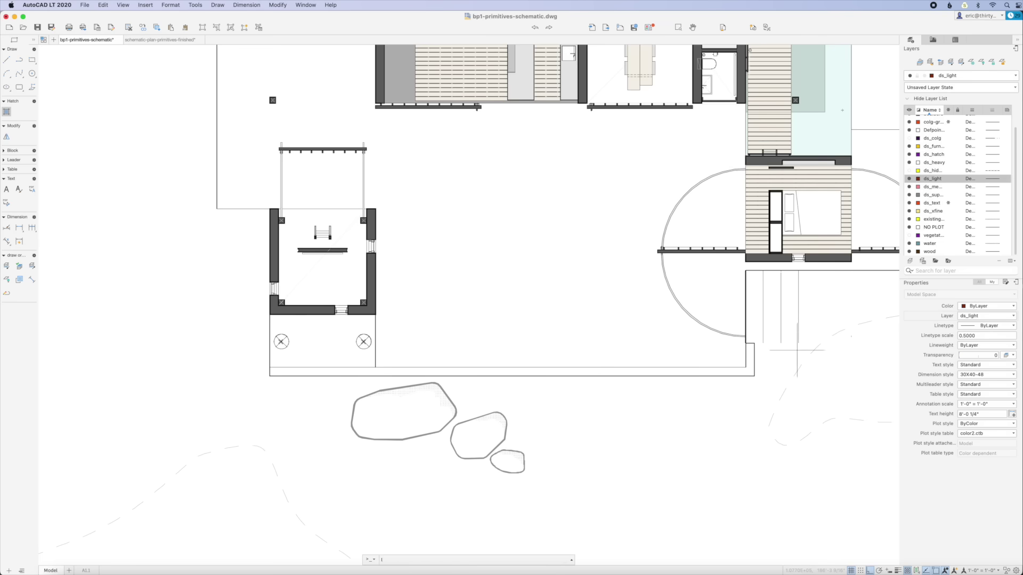
Step: Draw a line across the lower ends of the exterior step lines to close off the steps below the bedroom
{"action": "key", "text": "Return"}
{"action": "left_click", "coordinate": [799, 343]}
{"action": "left_click", "coordinate": [754, 343]}
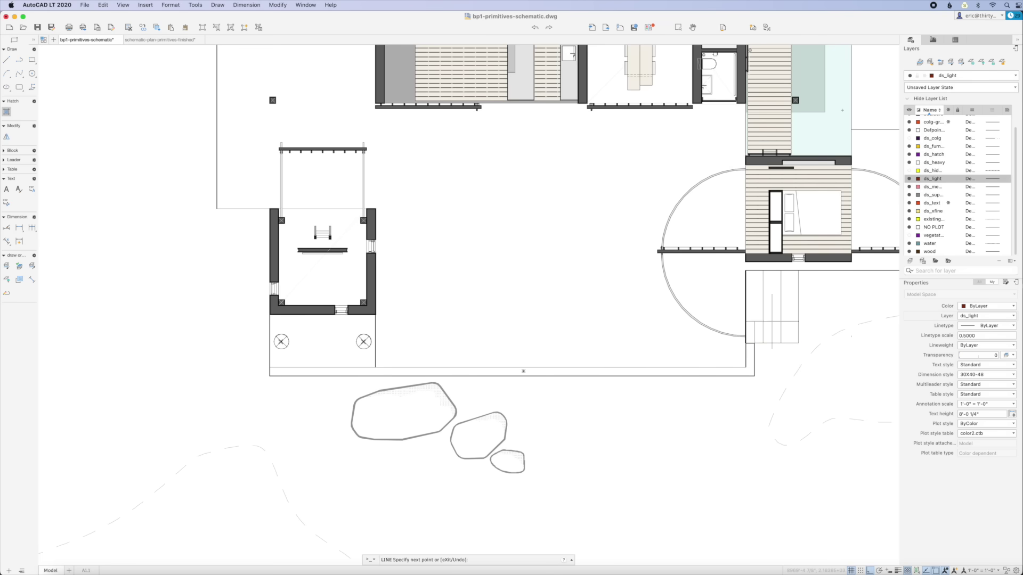
{"action": "key", "text": "Escape"}
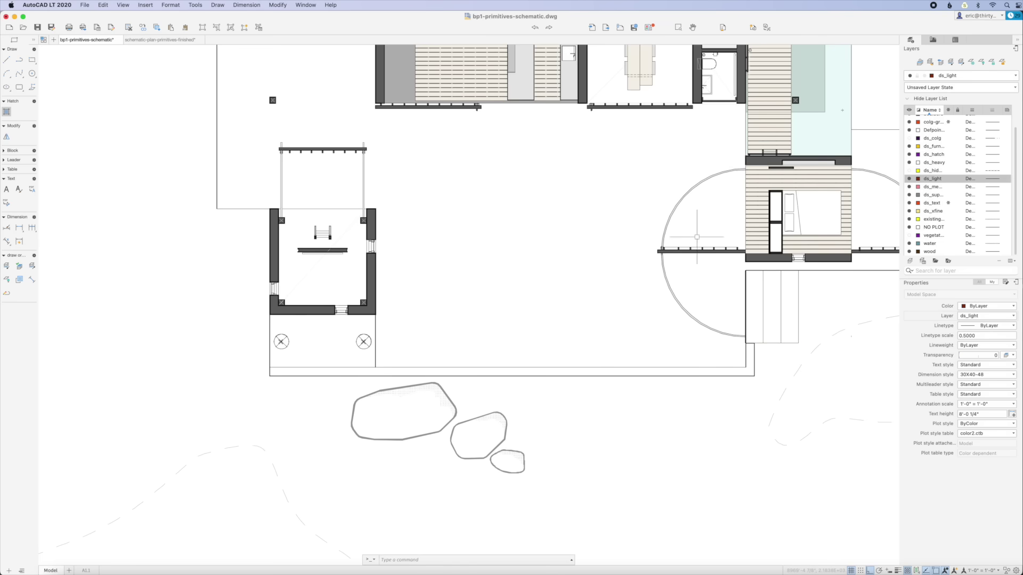
Step: Fill the area below the small pavilion, around the two round columns, with a SOLID hatch on layer ds_hatch
{"action": "left_click", "coordinate": [7, 112]}
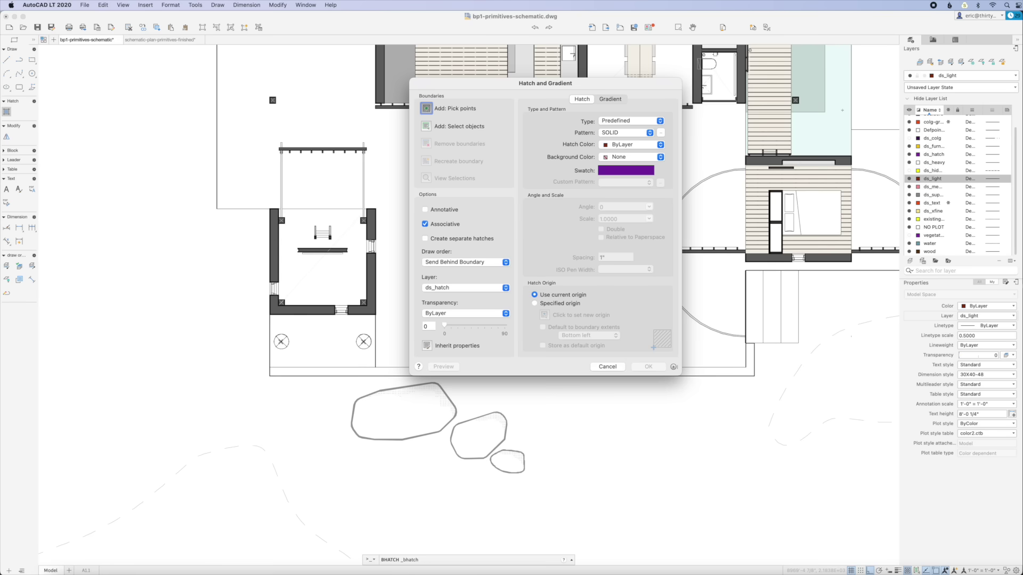
{"action": "left_click", "coordinate": [427, 108]}
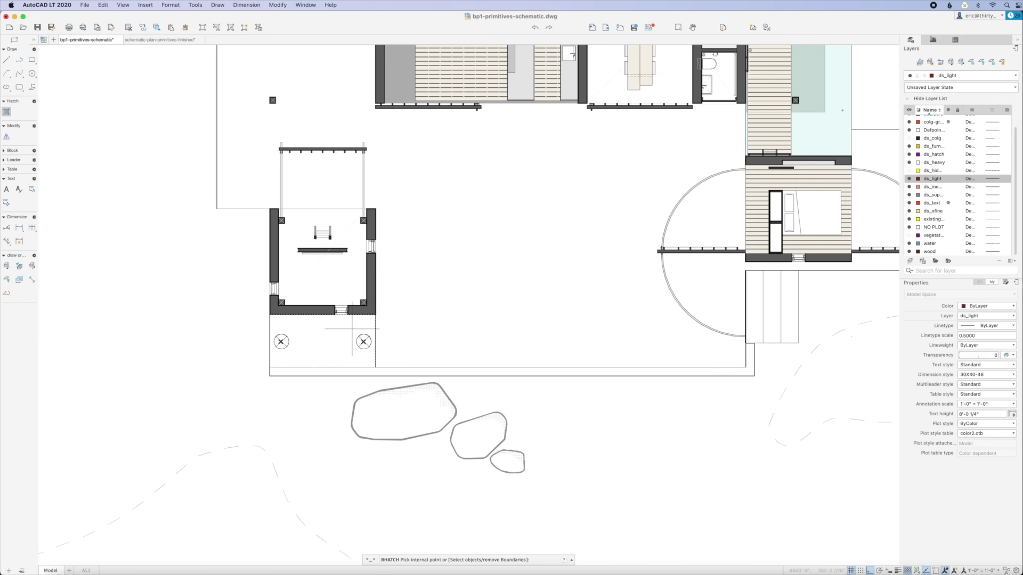
{"action": "key", "text": "Return"}
{"action": "key", "text": "Return"}
Step: Match the new hatch's properties to the pool's pale water fill and regenerate the drawing
{"action": "type", "text": "ma"}
{"action": "key", "text": "Return"}
{"action": "left_click", "coordinate": [840, 129]}
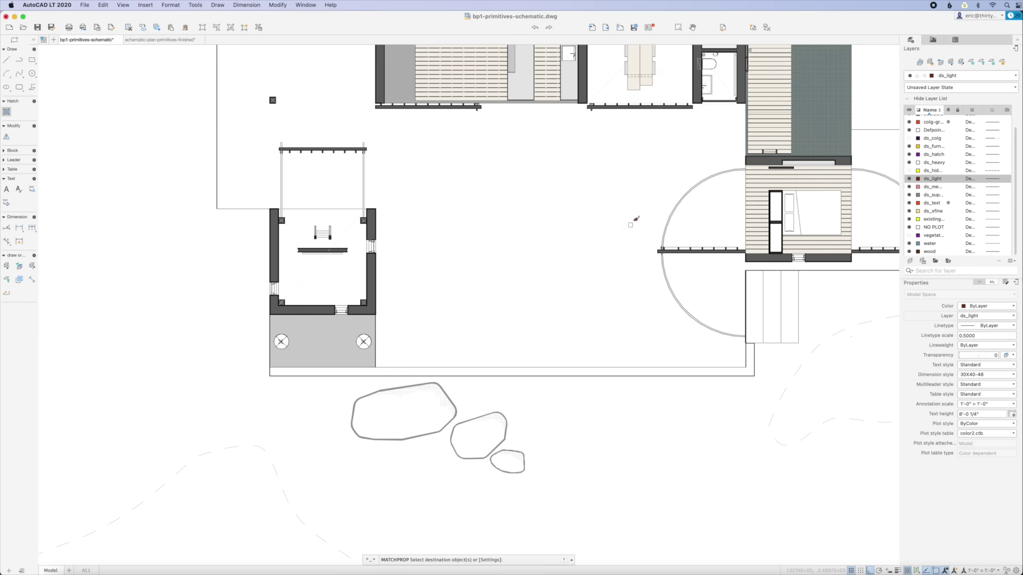
{"action": "left_click", "coordinate": [354, 331]}
{"action": "key", "text": "Return"}
{"action": "type", "text": "re"}
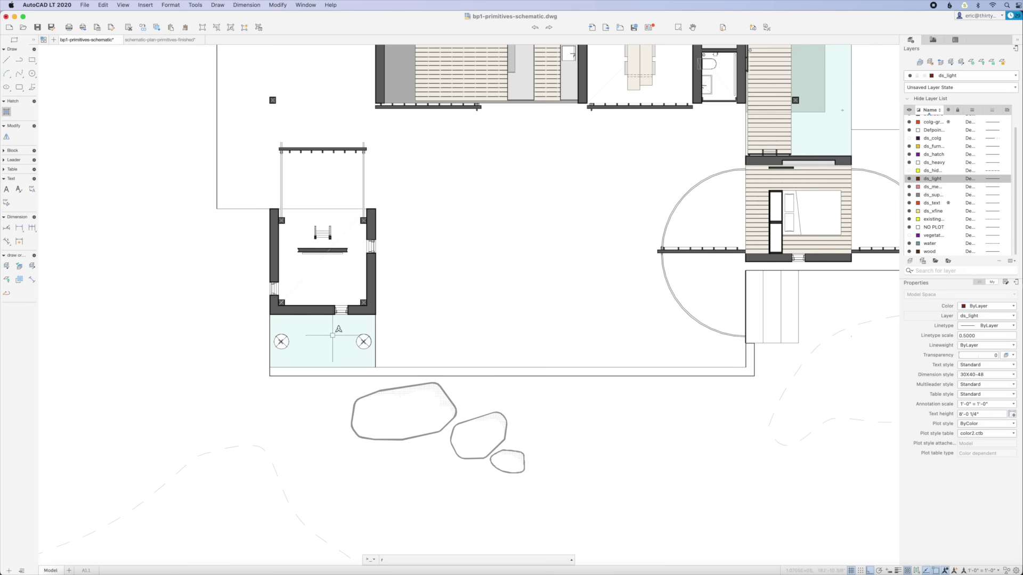
{"action": "scroll", "coordinate": [337, 330], "scroll_direction": "up", "scroll_amount": 1}
{"action": "key", "text": "Return"}
Step: Offset the outermost water ripple circle outward to add another ring around the small pavilion's spout
{"action": "scroll", "coordinate": [315, 346], "scroll_direction": "up", "scroll_amount": 5}
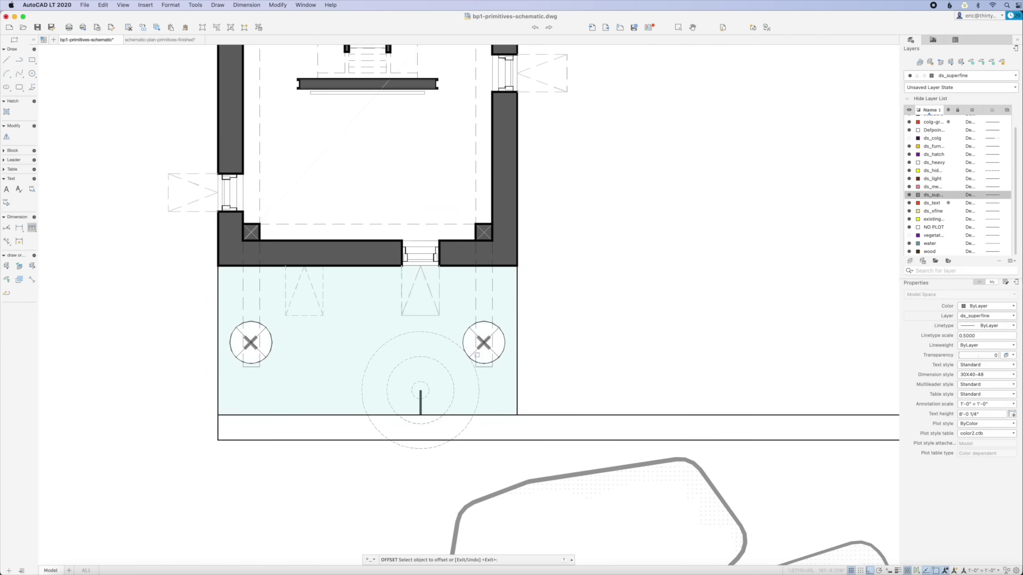
{"action": "left_click", "coordinate": [452, 344]}
{"action": "left_click", "coordinate": [506, 298]}
{"action": "key", "text": "Return"}
Step: Trim the ripple rings at the water basin's lower edge and delete the leftover arcs outside the basin
{"action": "type", "text": "tr"}
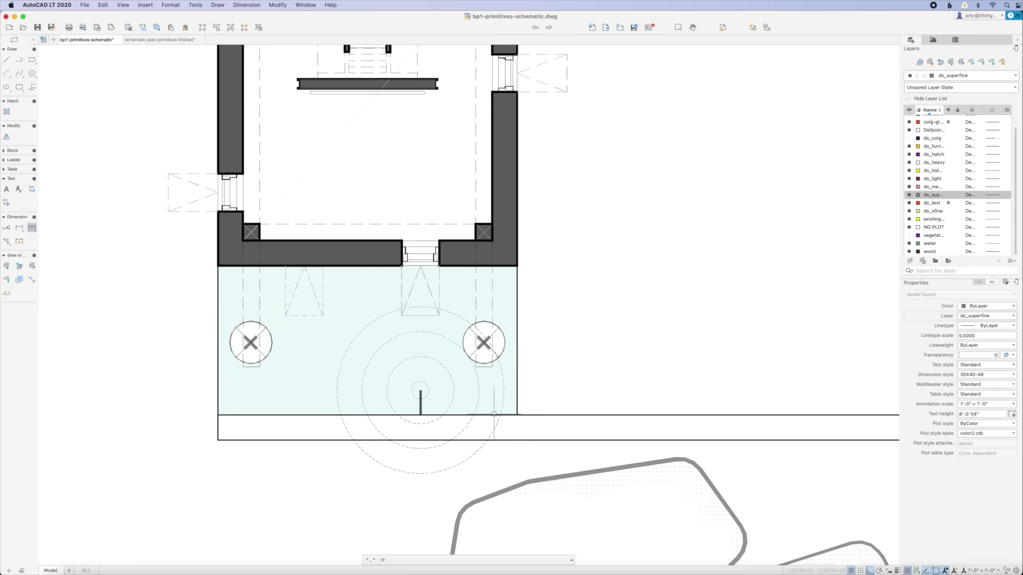
{"action": "key", "text": "Return"}
{"action": "left_click", "coordinate": [520, 416]}
{"action": "key", "text": "Return"}
{"action": "left_click", "coordinate": [509, 426]}
{"action": "left_click", "coordinate": [333, 421]}
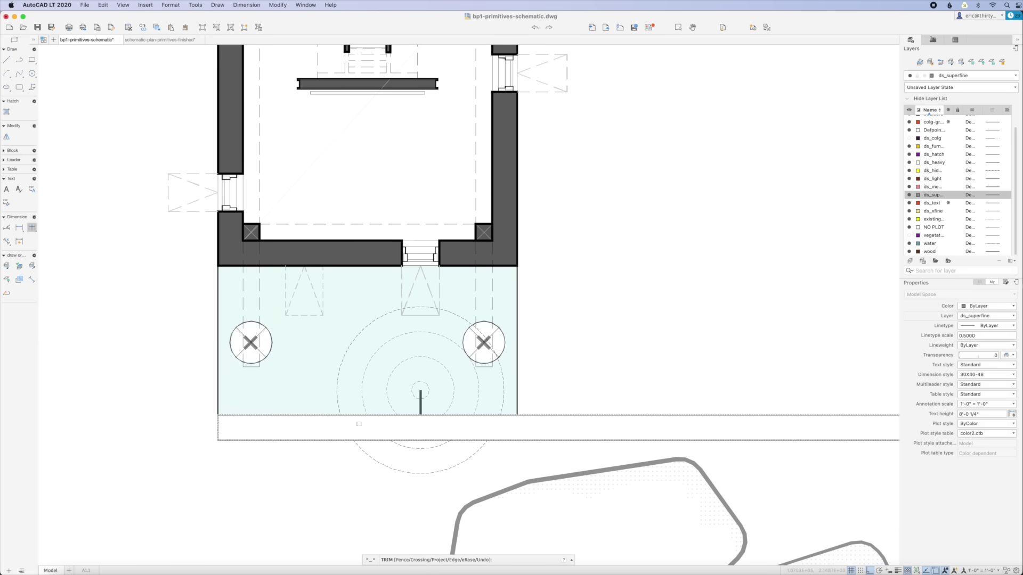
{"action": "key", "text": "Return"}
{"action": "left_click", "coordinate": [483, 467]}
{"action": "left_click", "coordinate": [393, 443]}
{"action": "key", "text": "Delete"}
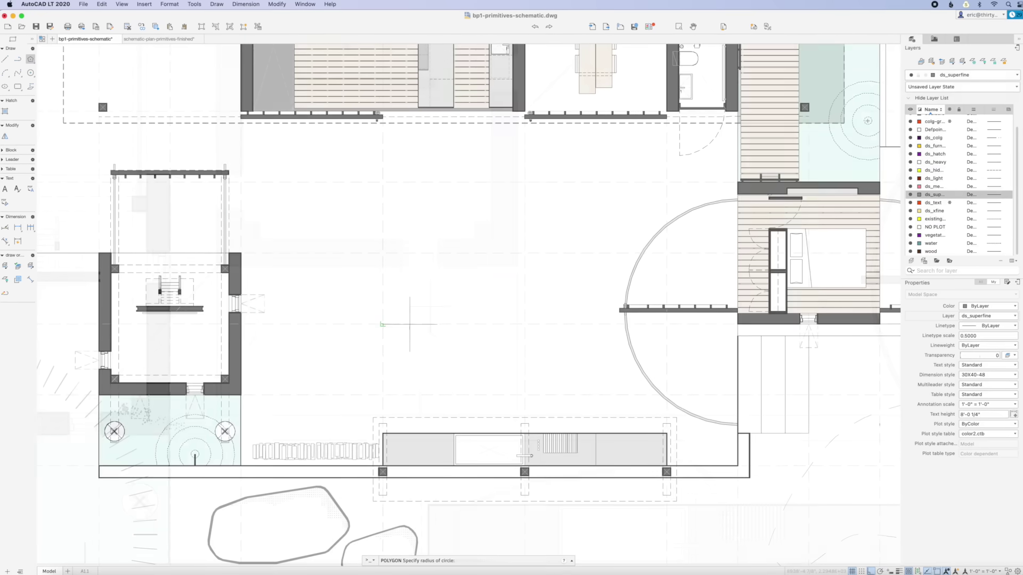
Step: Draw a round polygon with a radius of 28 in the courtyard as the fire pit outline
{"action": "key", "text": "Return"}
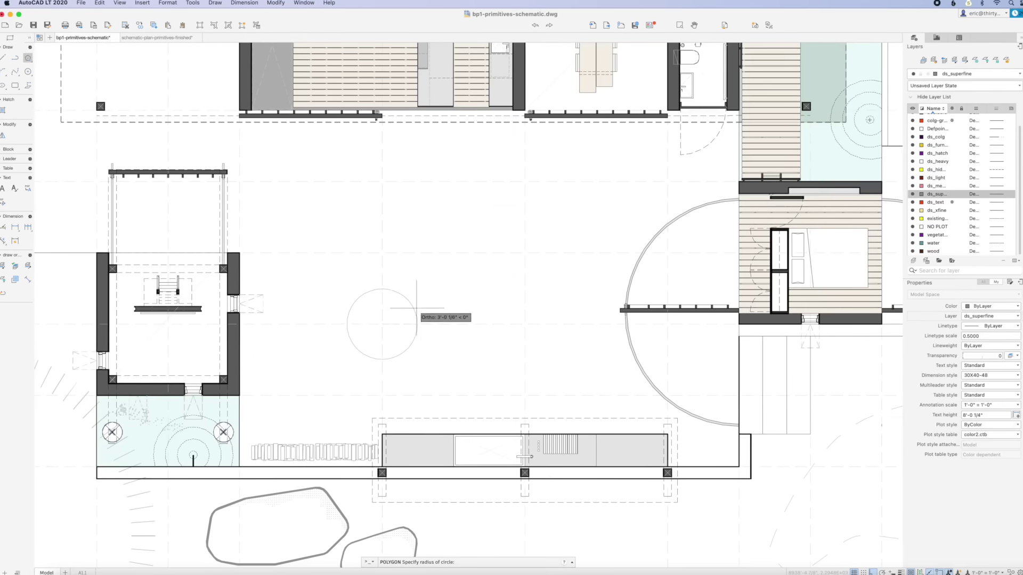
{"action": "type", "text": "28"}
{"action": "key", "text": "Return"}
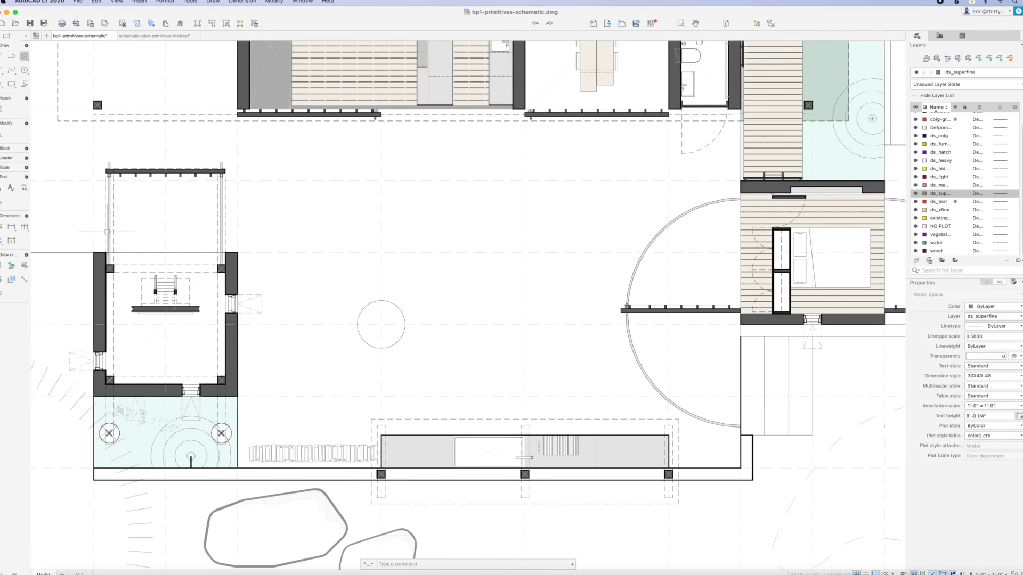
Step: Thicken the fire pit outline by giving its polyline a width
{"action": "left_click", "coordinate": [1, 293]}
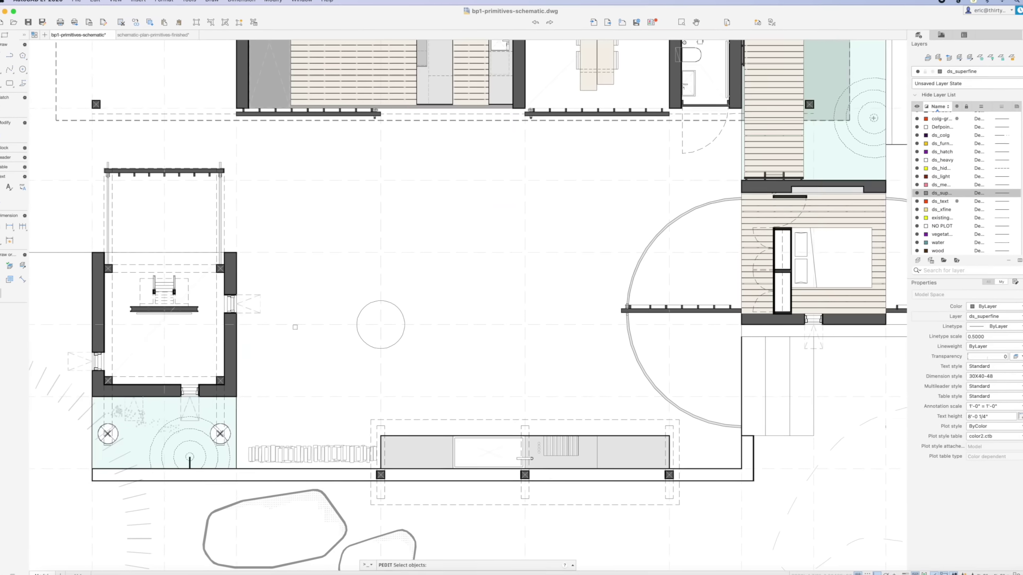
{"action": "left_click", "coordinate": [401, 313]}
{"action": "type", "text": "w"}
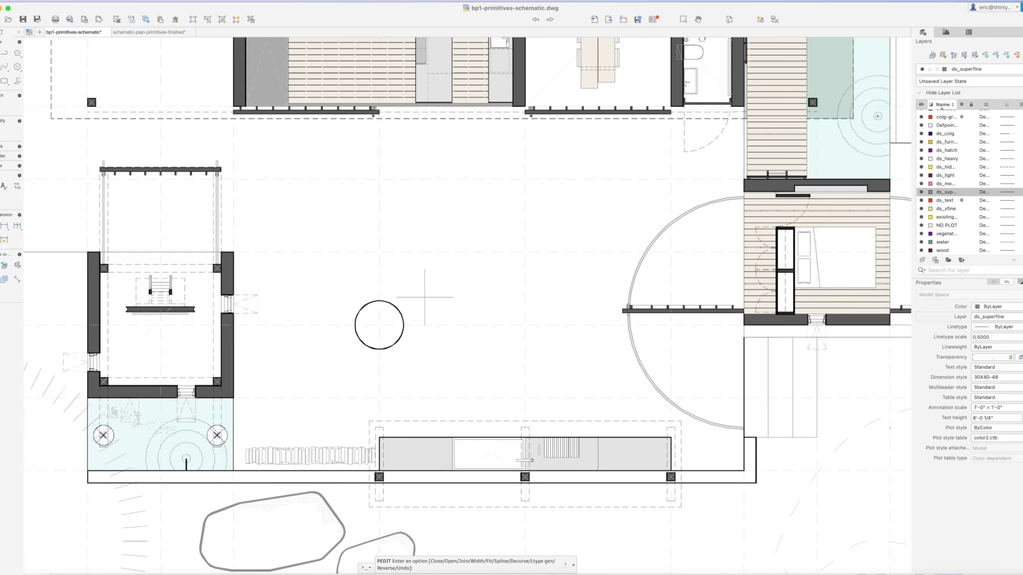
{"action": "key", "text": "Return"}
{"action": "key", "text": "Return"}
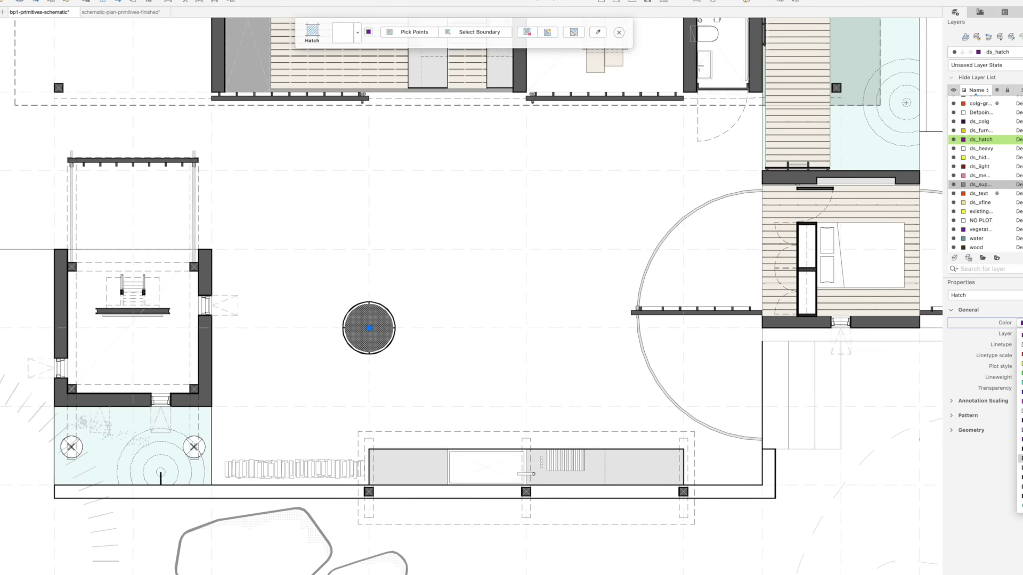
{"action": "type", "text": "h"}
{"action": "key", "text": "Return"}
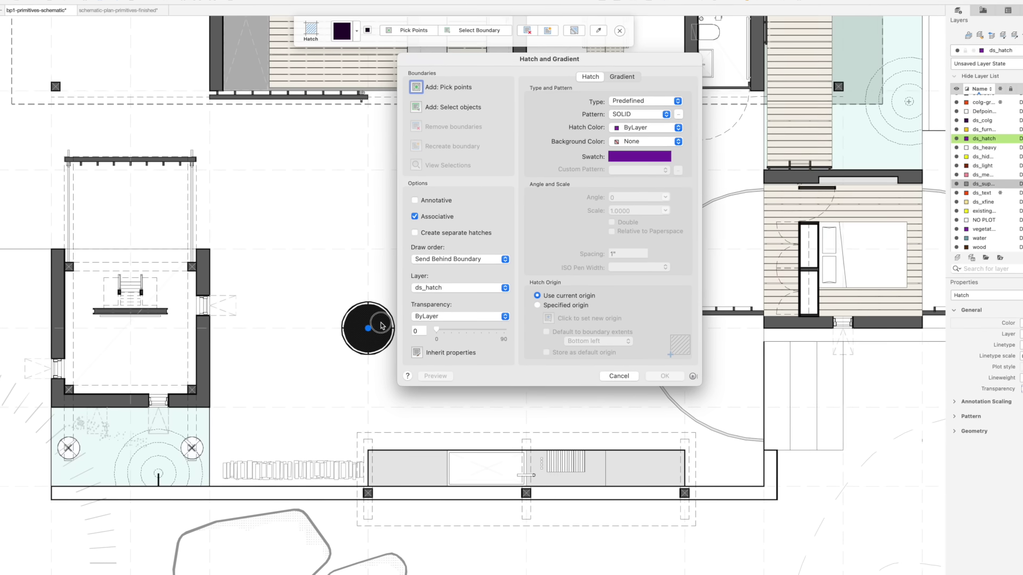
{"action": "left_click", "coordinate": [620, 375]}
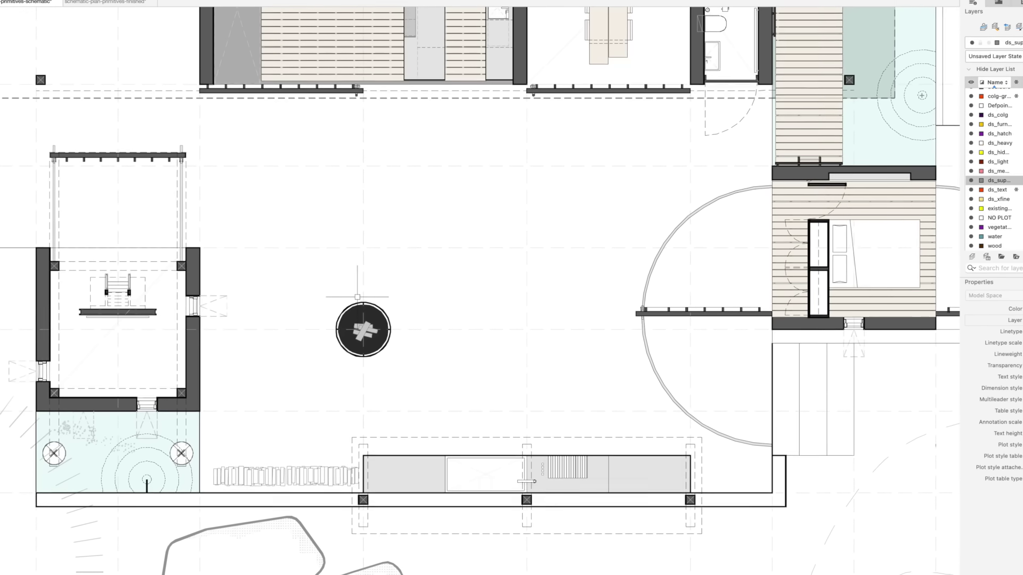
Step: Draw a circle with a radius of 62 centred on the fire pit
{"action": "left_click", "coordinate": [362, 330]}
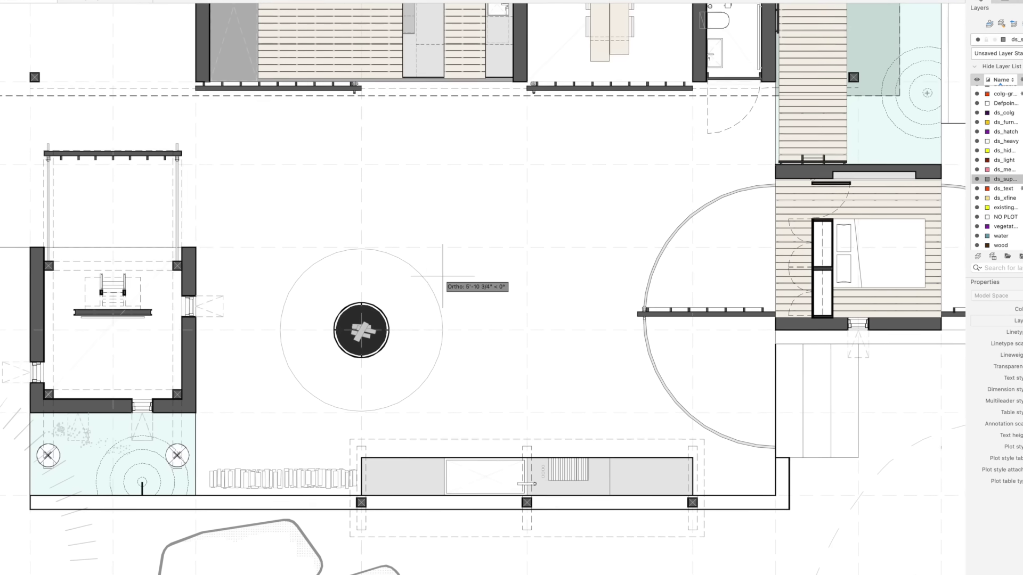
{"action": "type", "text": "62"}
{"action": "key", "text": "Return"}
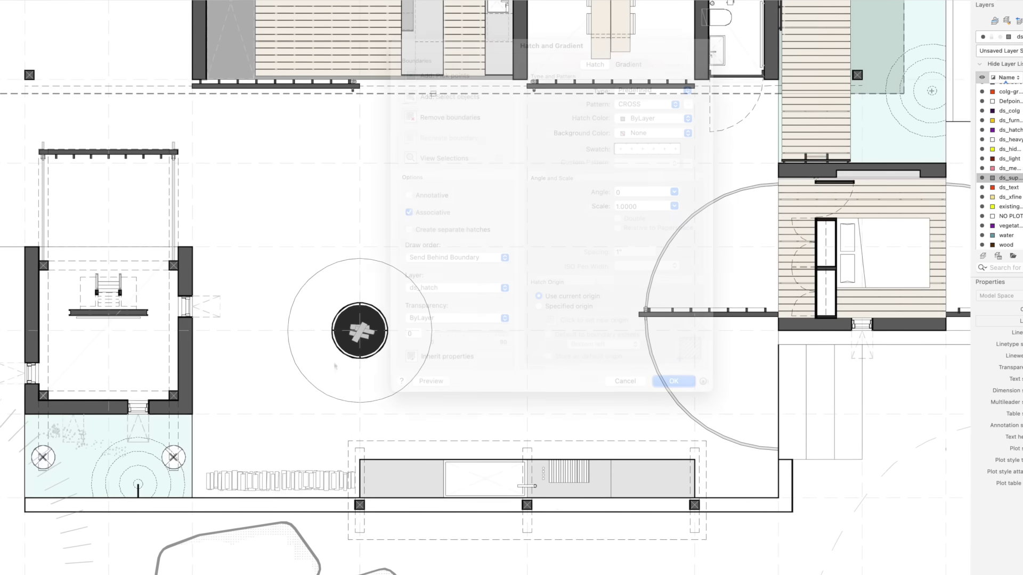
Step: Fill the ring around the fire pit with a light dot hatch and delete the leftover arc beside the curved benches
{"action": "left_click", "coordinate": [334, 363]}
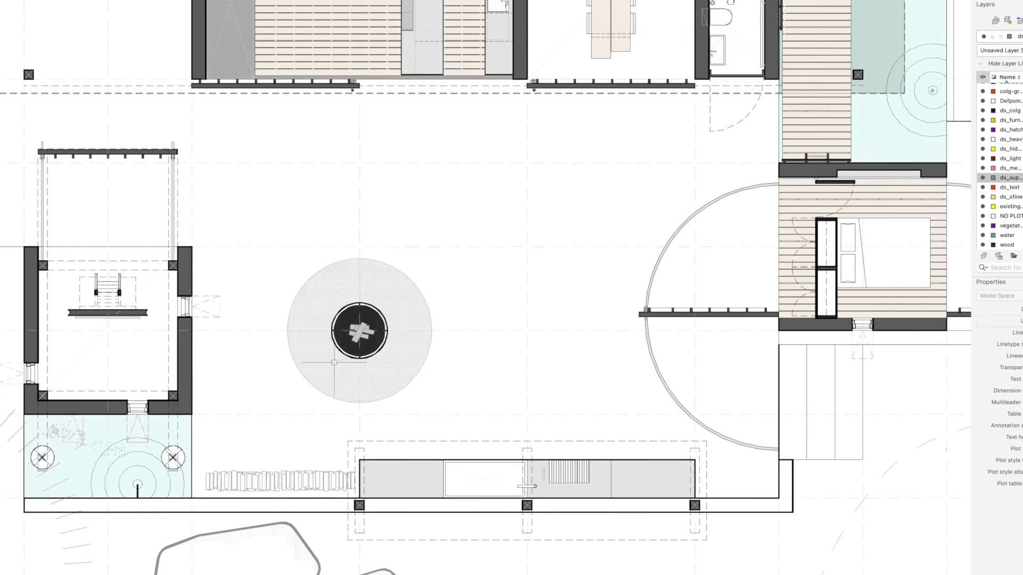
{"action": "double_click", "coordinate": [356, 353]}
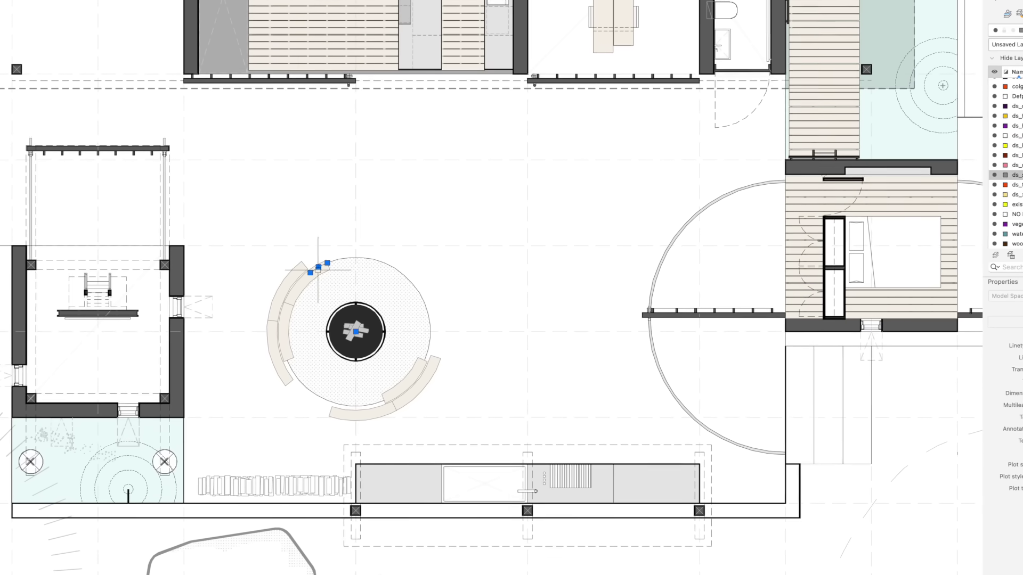
{"action": "key", "text": "Delete"}
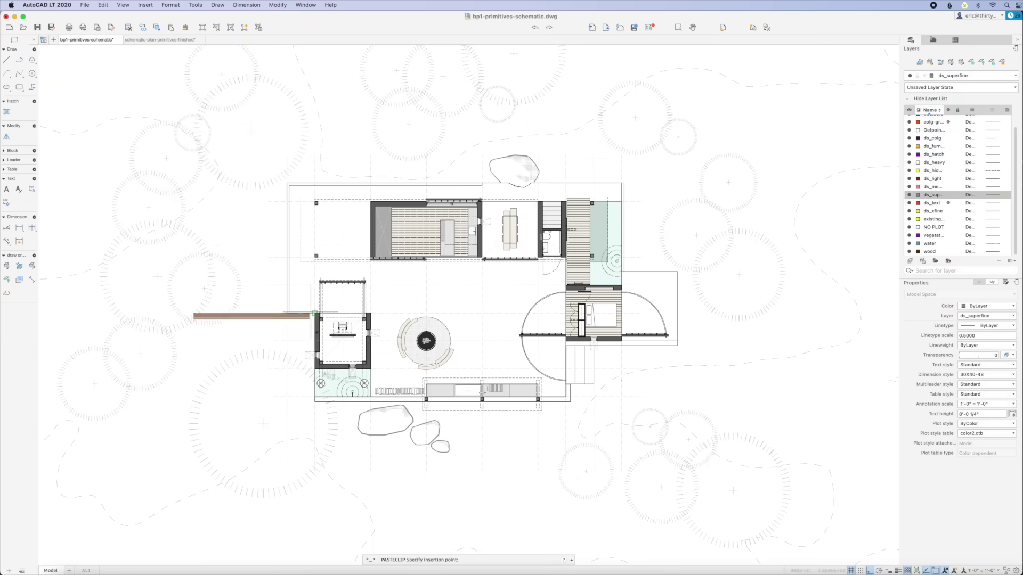
Step: Place the pasted boardwalk section against the small west pavilion and copy it twice westward, stepping each copy down to form a staggered path
{"action": "left_click", "coordinate": [313, 312]}
{"action": "type", "text": "co"}
{"action": "key", "text": "space"}
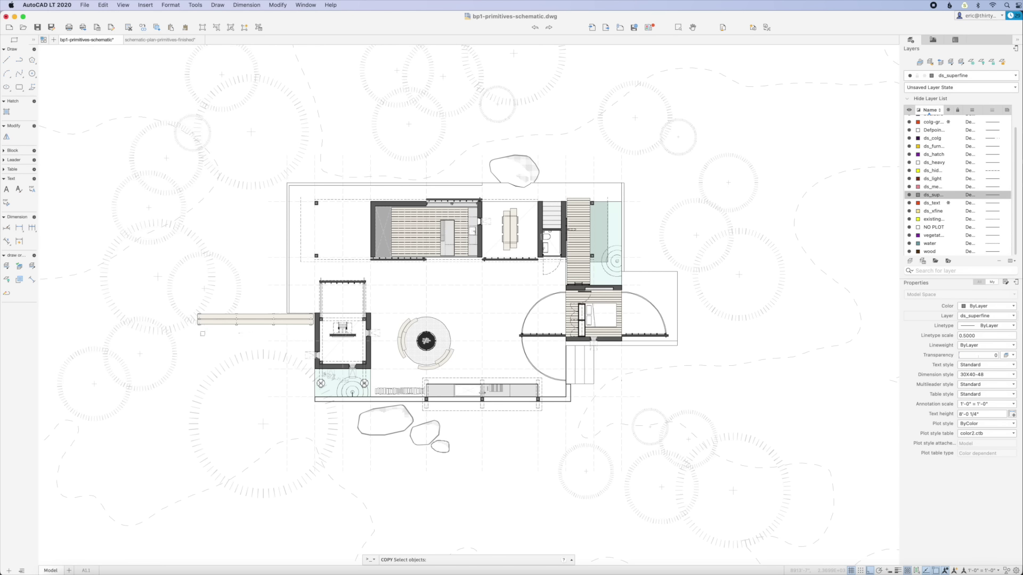
{"action": "left_click", "coordinate": [315, 305]}
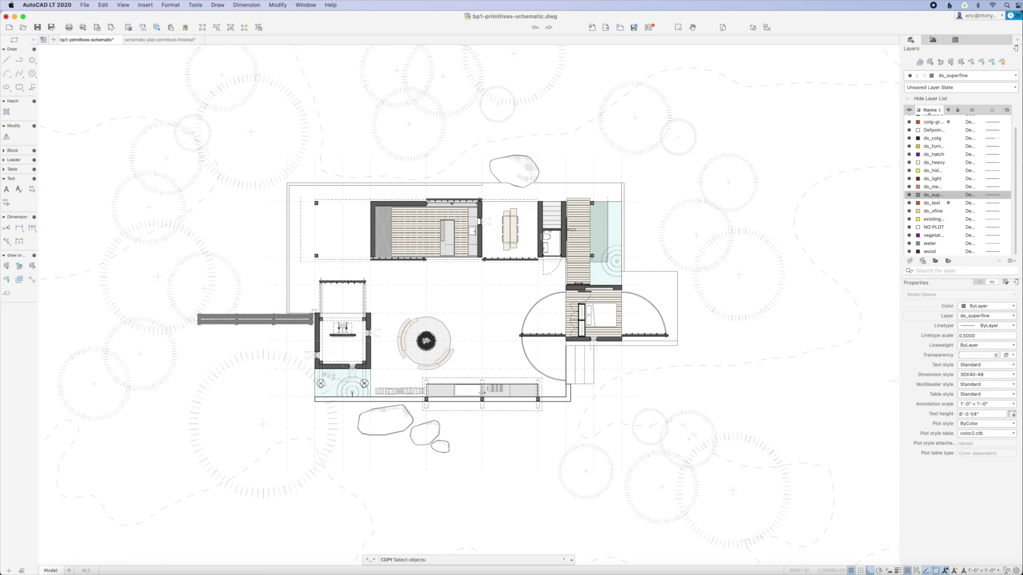
{"action": "key", "text": "Return"}
{"action": "left_click", "coordinate": [287, 313]}
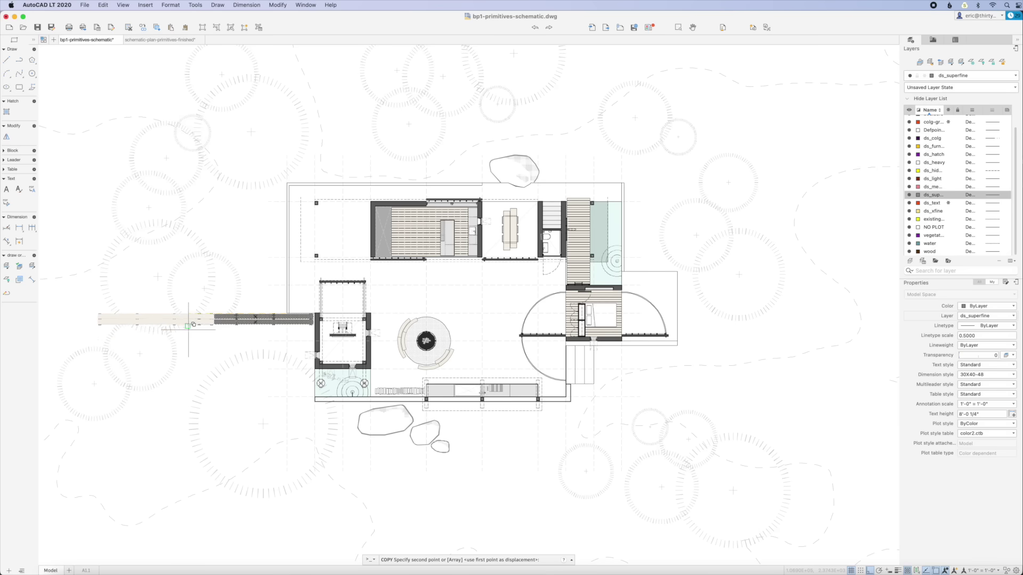
{"action": "left_click", "coordinate": [196, 336]}
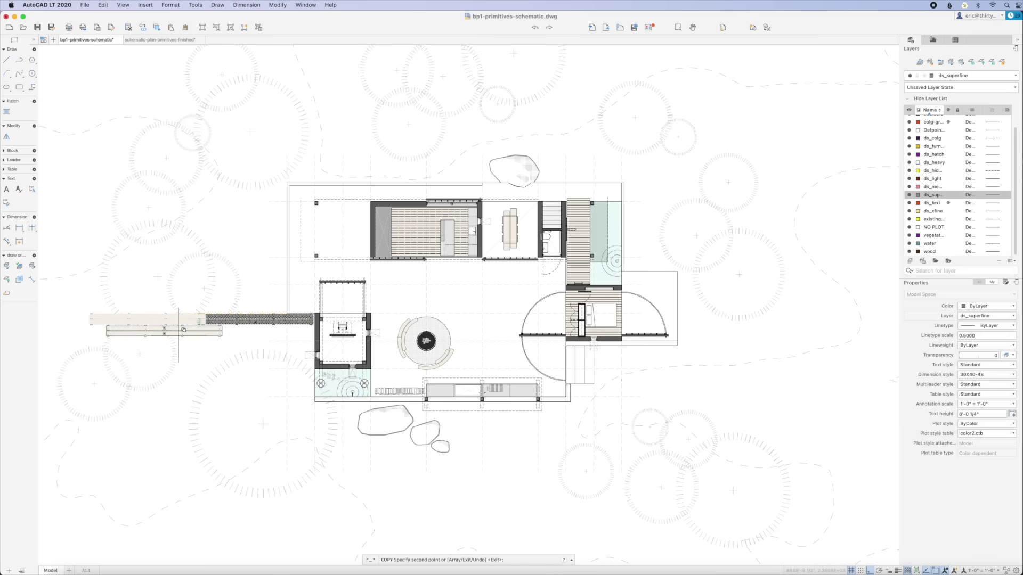
{"action": "left_click", "coordinate": [106, 346]}
{"action": "key", "text": "Escape"}
Step: Copy the boardwalk section beside the north boulder twice toward the northeast, offsetting each copy upward to extend the staggered path
{"action": "type", "text": "co"}
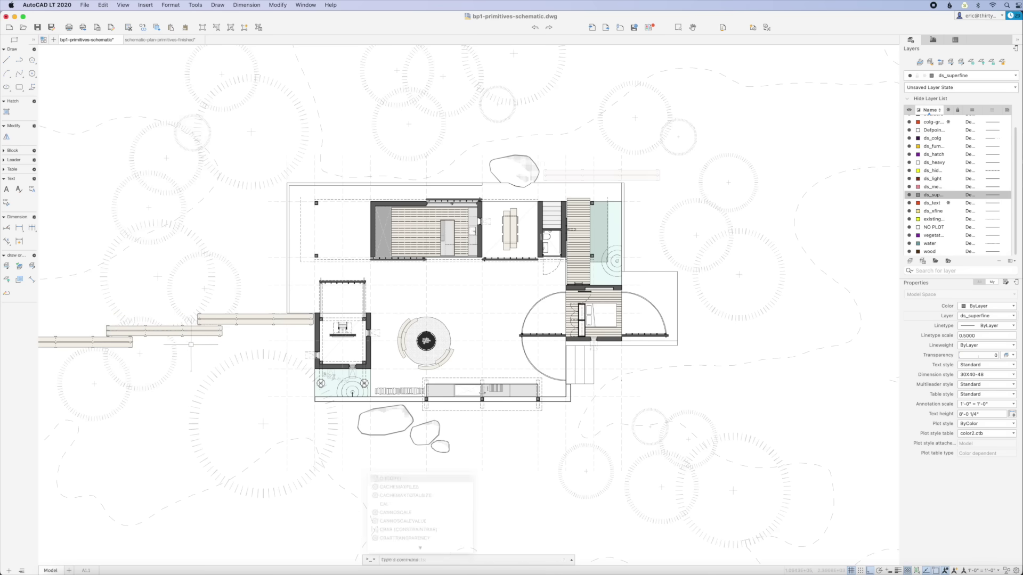
{"action": "key", "text": "Return"}
{"action": "left_click", "coordinate": [541, 164]}
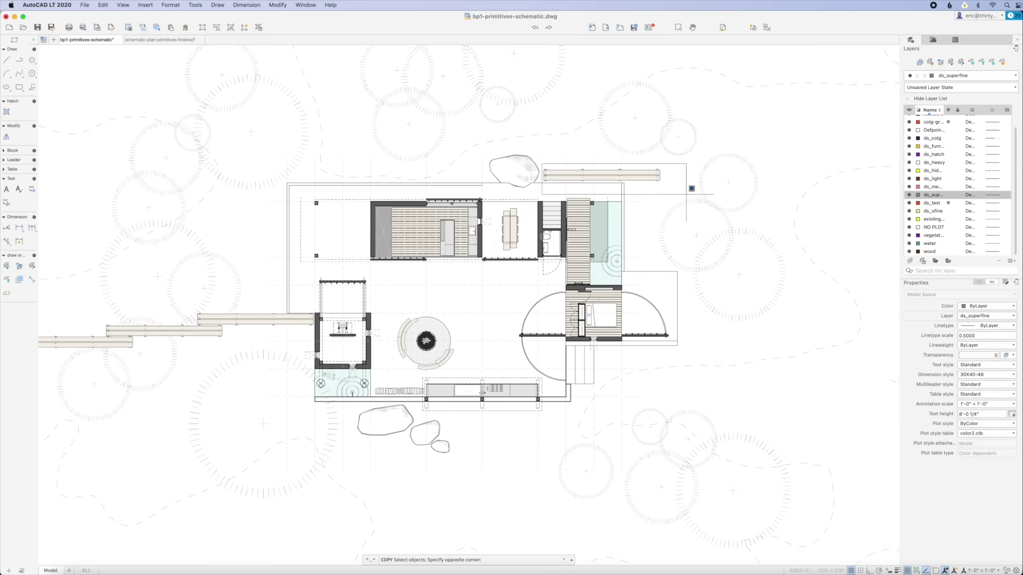
{"action": "left_click", "coordinate": [692, 188]}
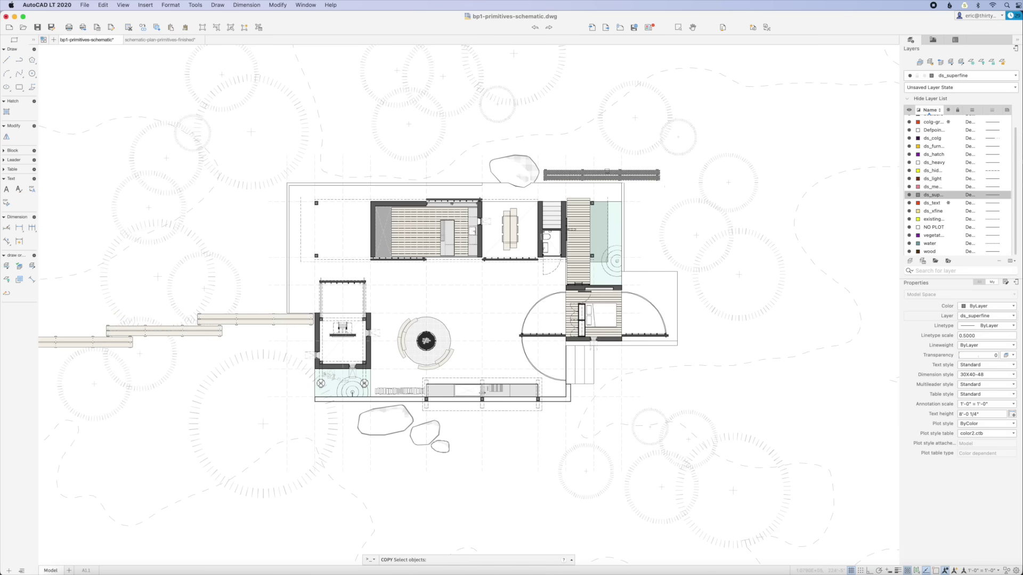
{"action": "key", "text": "Return"}
{"action": "left_click", "coordinate": [548, 175]}
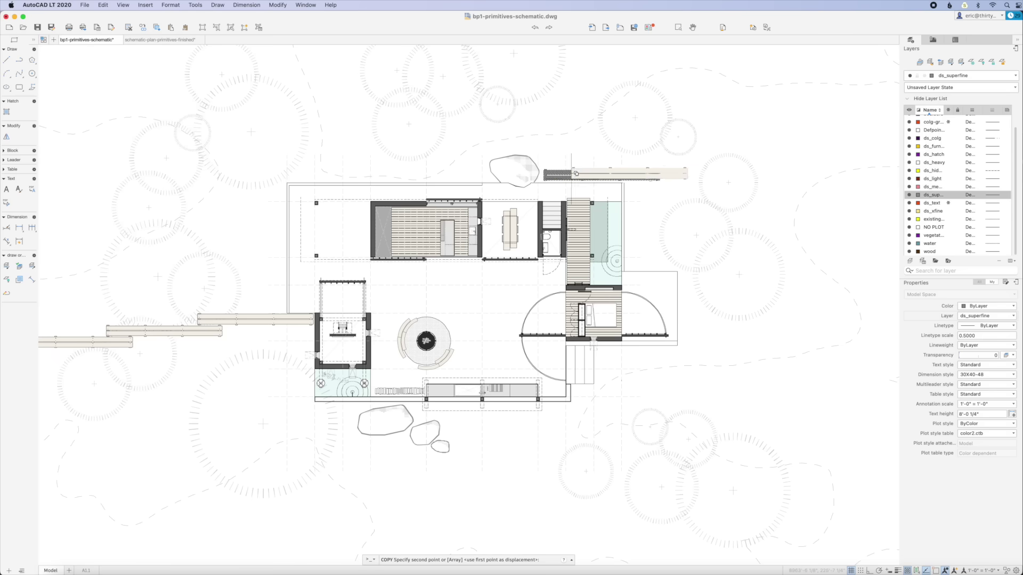
{"action": "left_click", "coordinate": [640, 161]}
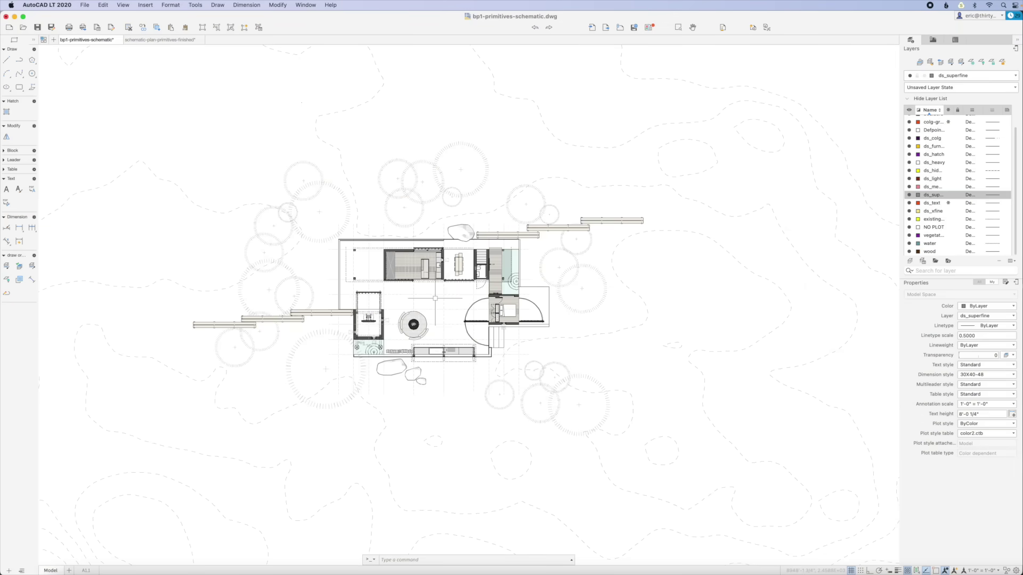
Step: Examine the completed floor plan from the overall site down to the dining area, bathroom and wood-decked passage
{"action": "scroll", "coordinate": [426, 298], "scroll_direction": "up", "scroll_amount": 5}
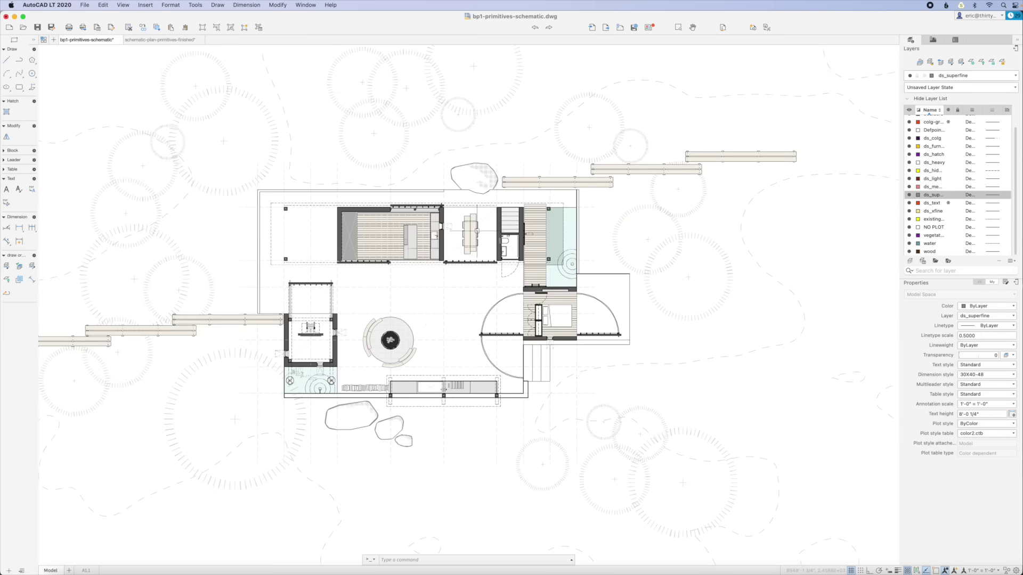
{"action": "key", "text": "Escape"}
{"action": "scroll", "coordinate": [500, 235], "scroll_direction": "up", "scroll_amount": 5}
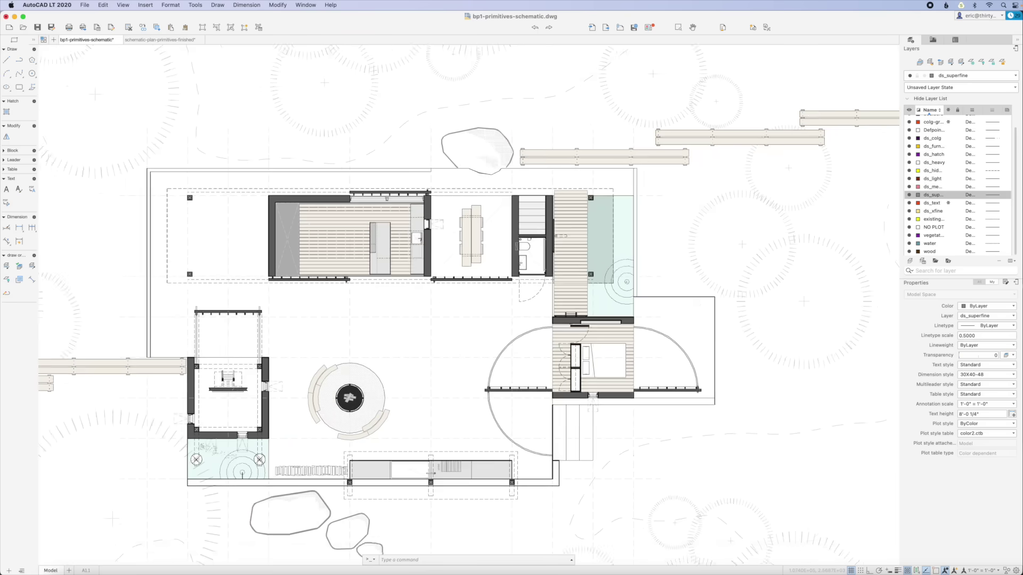
{"action": "scroll", "coordinate": [502, 250], "scroll_direction": "up", "scroll_amount": 4}
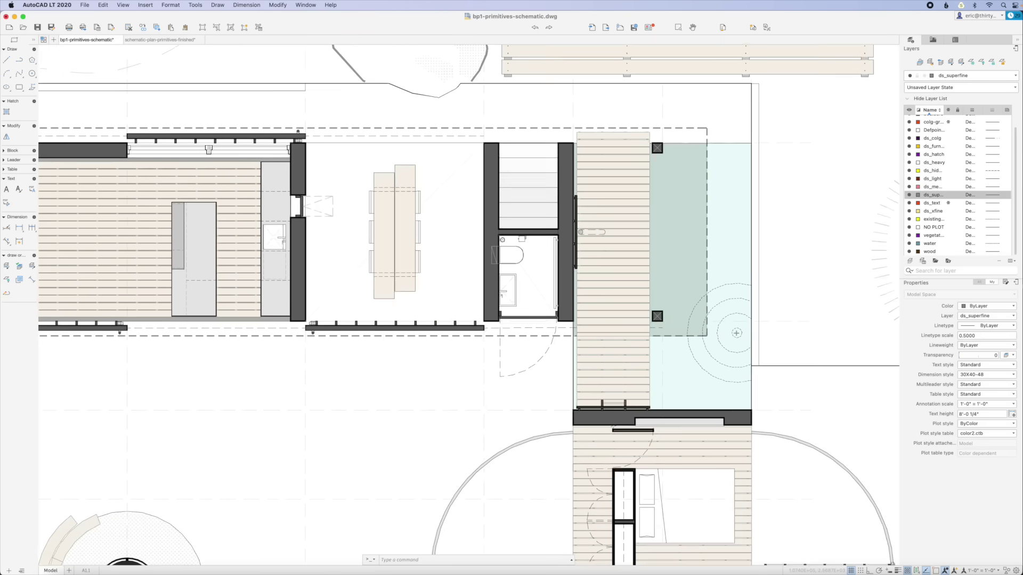
{"action": "scroll", "coordinate": [509, 257], "scroll_direction": "up", "scroll_amount": 2}
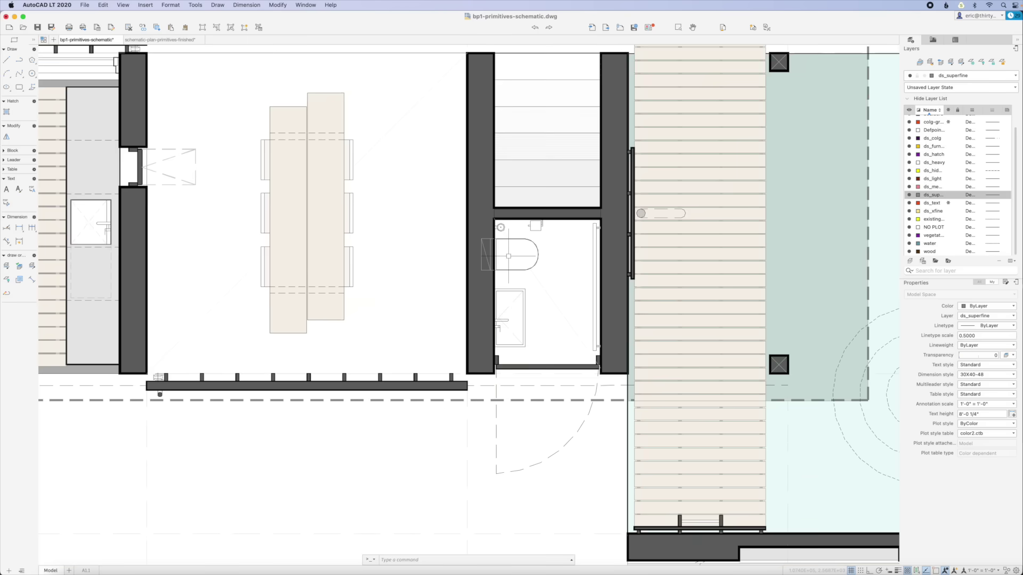
{"action": "scroll", "coordinate": [509, 256], "scroll_direction": "up", "scroll_amount": 2}
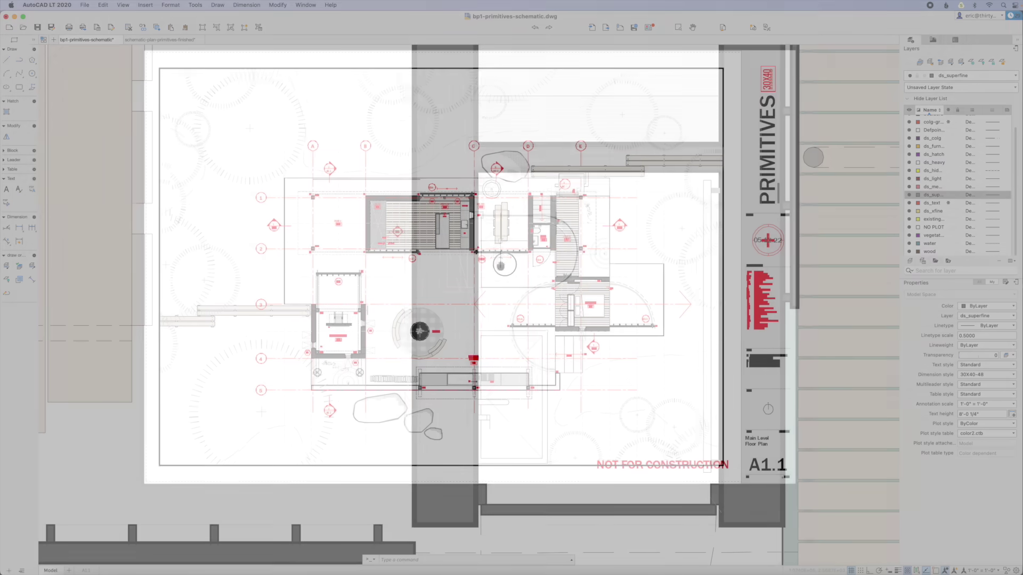